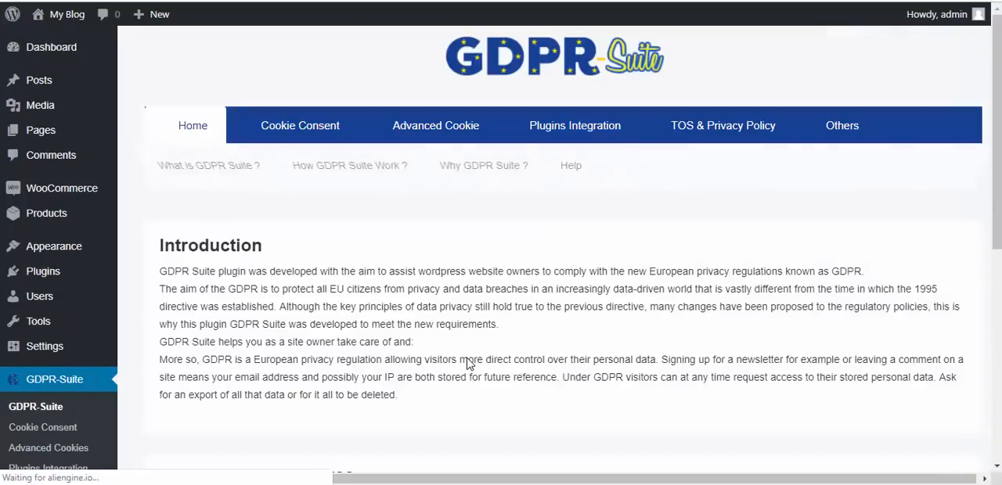
- Read through the GDPR Suite home page, covering the introduction, how it works and the Help section's shortcodes and support contact
{"action": "scroll", "coordinate": [731, 253], "scroll_direction": "down", "scroll_amount": 2}
{"action": "scroll", "coordinate": [501, 255], "scroll_direction": "down", "scroll_amount": 5}
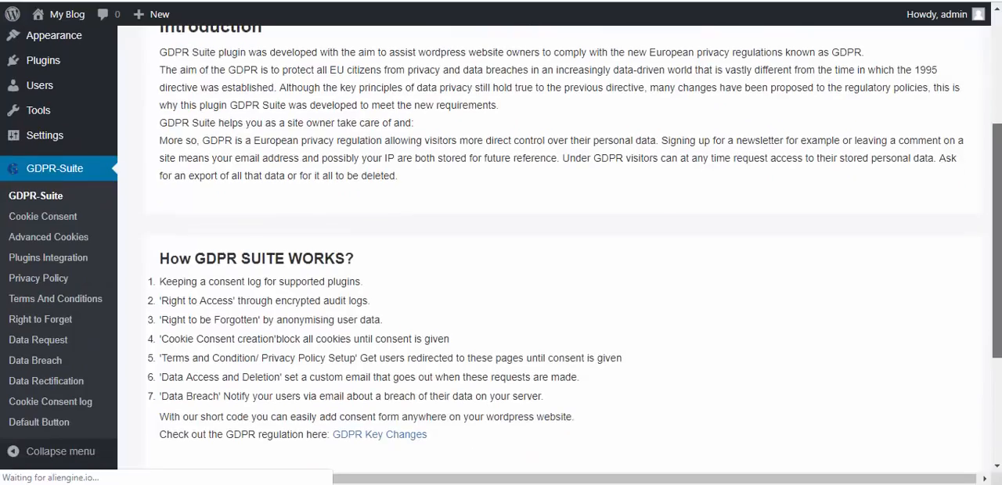
{"action": "scroll", "coordinate": [670, 134], "scroll_direction": "up", "scroll_amount": 6}
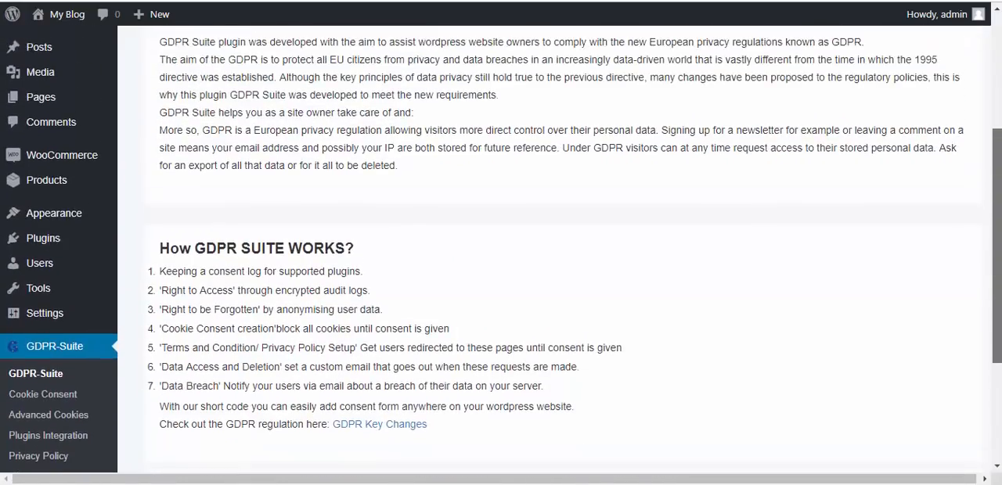
{"action": "left_click_drag", "start_coordinate": [998, 106], "coordinate": [997, 274]}
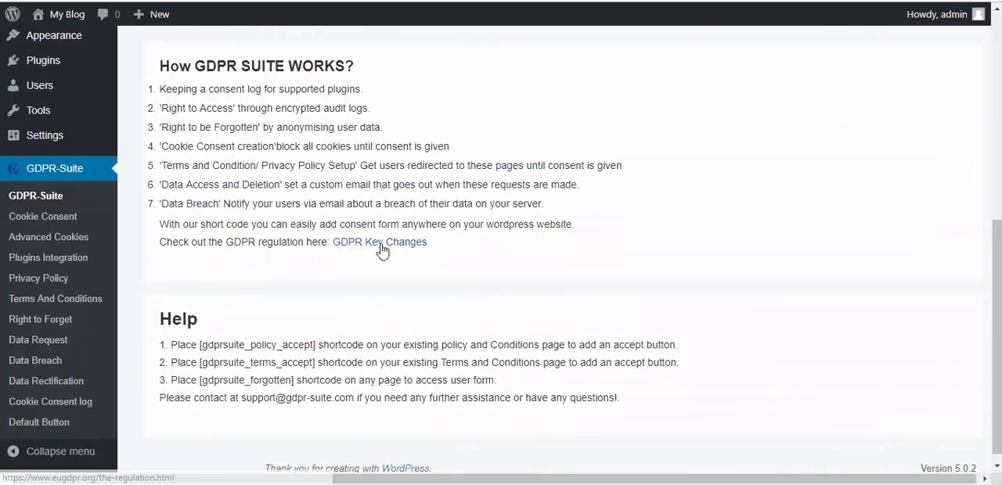
{"action": "left_click_drag", "start_coordinate": [315, 346], "coordinate": [233, 345]}
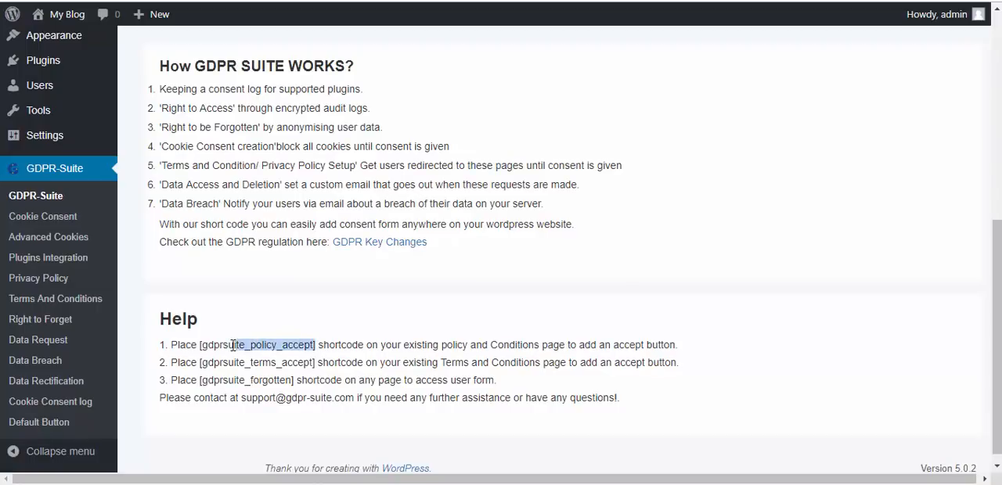
{"action": "left_click_drag", "start_coordinate": [316, 363], "coordinate": [252, 363]}
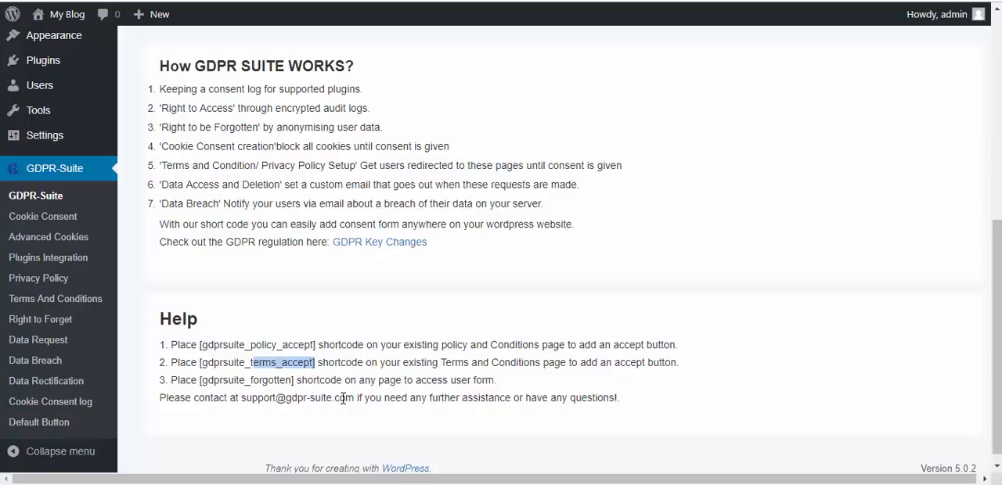
{"action": "left_click_drag", "start_coordinate": [354, 399], "coordinate": [334, 398]}
{"action": "scroll", "coordinate": [427, 365], "scroll_direction": "up", "scroll_amount": 5}
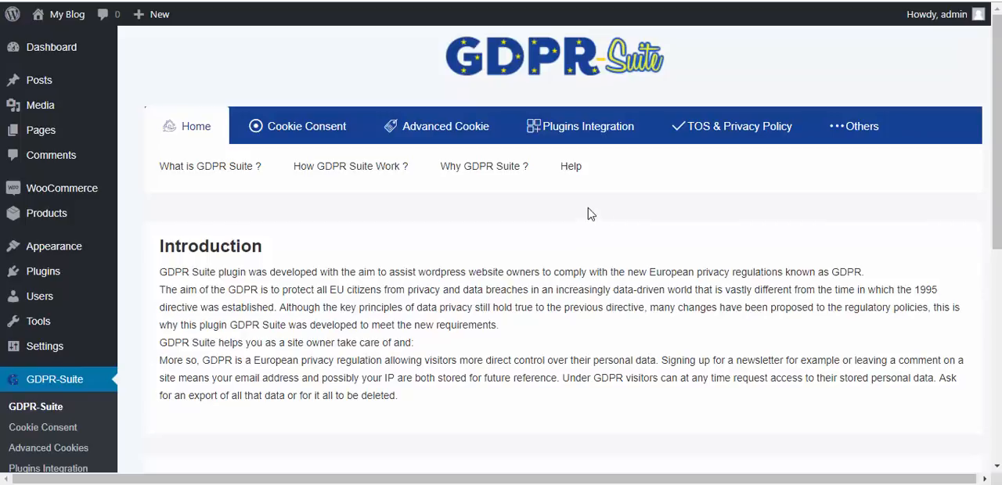
- Open the Basic cookie consent settings and turn on displaying the cookie notice on all pages
{"action": "left_click", "coordinate": [305, 137]}
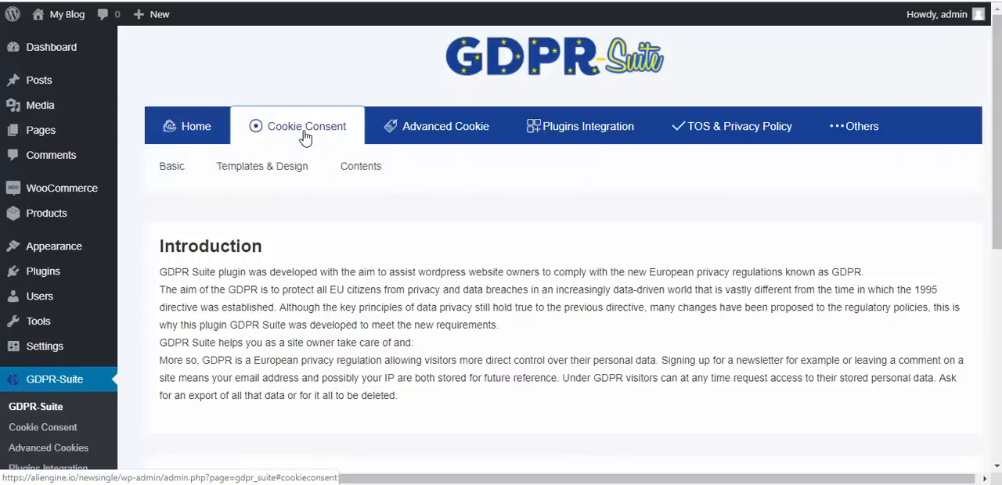
{"action": "left_click", "coordinate": [173, 174]}
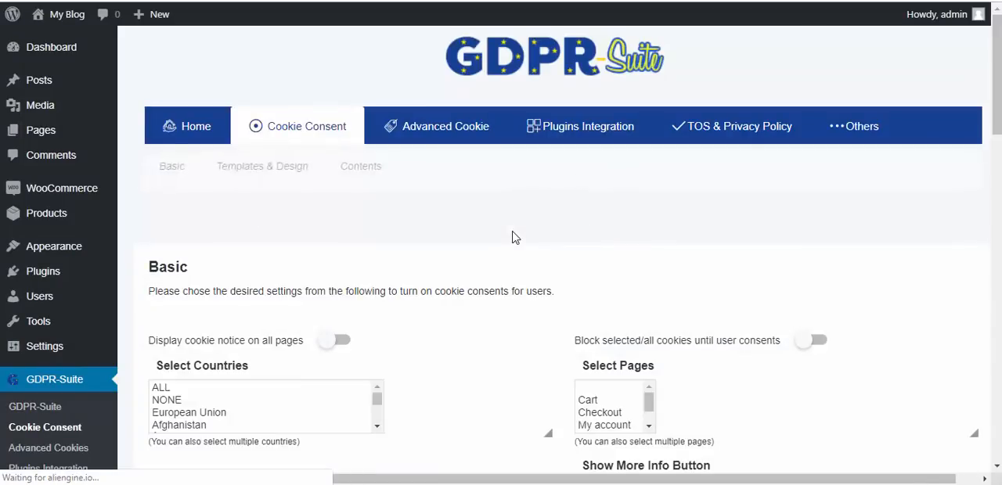
{"action": "left_click_drag", "start_coordinate": [1000, 97], "coordinate": [1000, 128]}
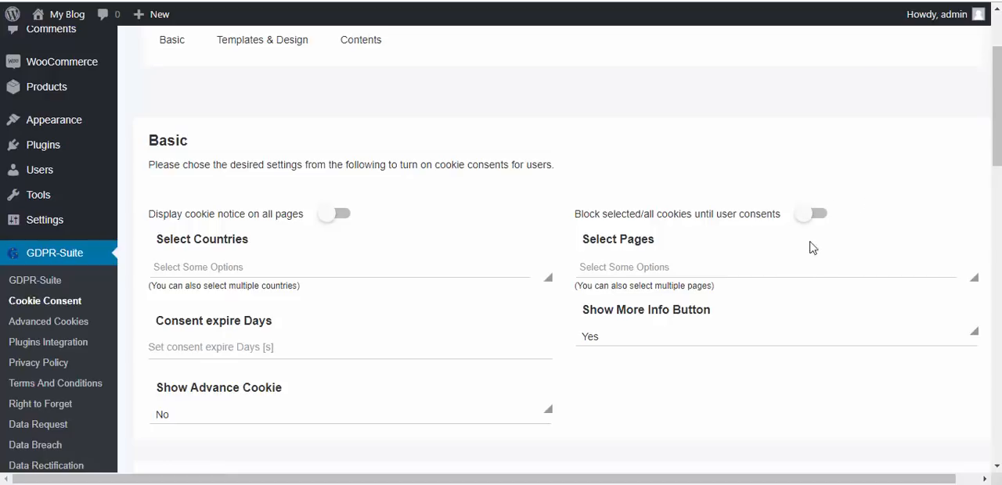
{"action": "left_click", "coordinate": [342, 217]}
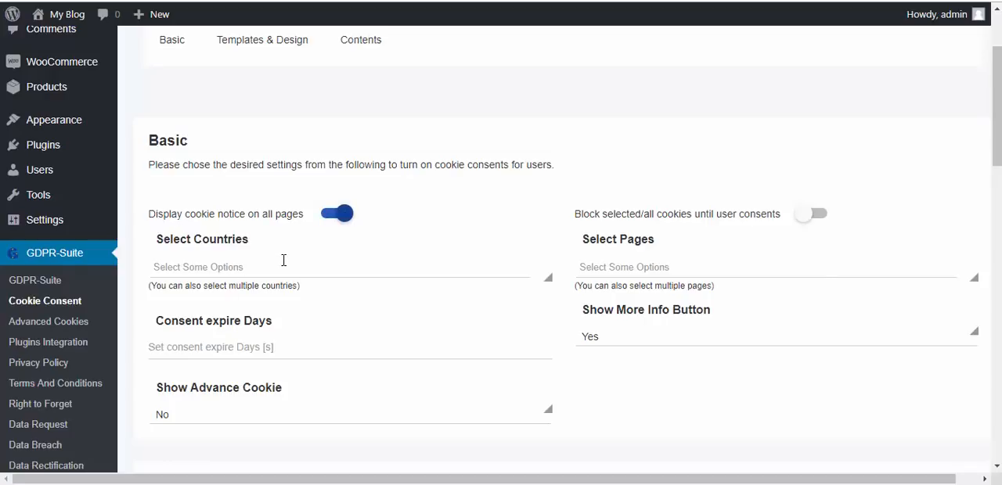
- Select ALL as the countries for the cookie notice and look over the other country options
{"action": "left_click", "coordinate": [182, 264]}
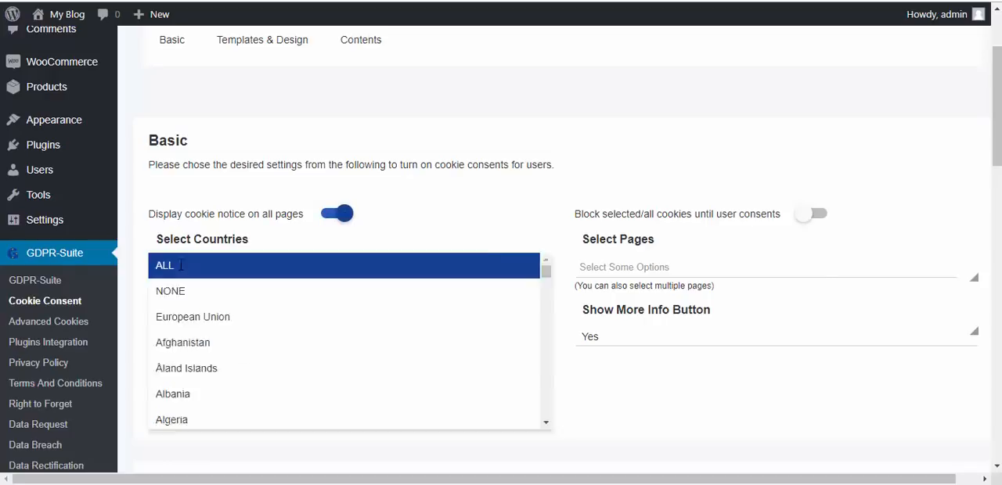
{"action": "left_click", "coordinate": [180, 265]}
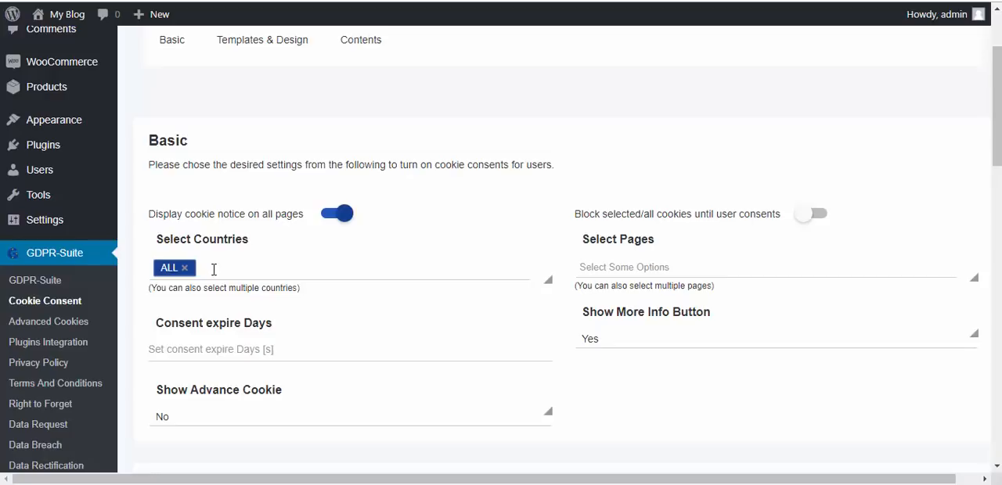
{"action": "left_click", "coordinate": [214, 269]}
{"action": "mouse_move", "coordinate": [545, 270]}
{"action": "left_mouse_down"}
{"action": "mouse_move", "coordinate": [543, 296]}
{"action": "mouse_move", "coordinate": [544, 264]}
{"action": "left_mouse_up"}
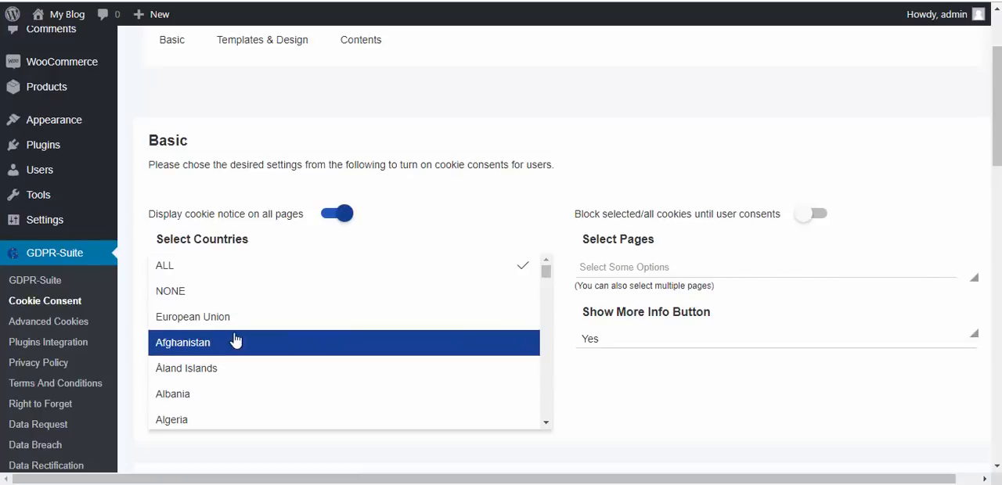
{"action": "left_click", "coordinate": [717, 269]}
{"action": "left_click", "coordinate": [716, 290]}
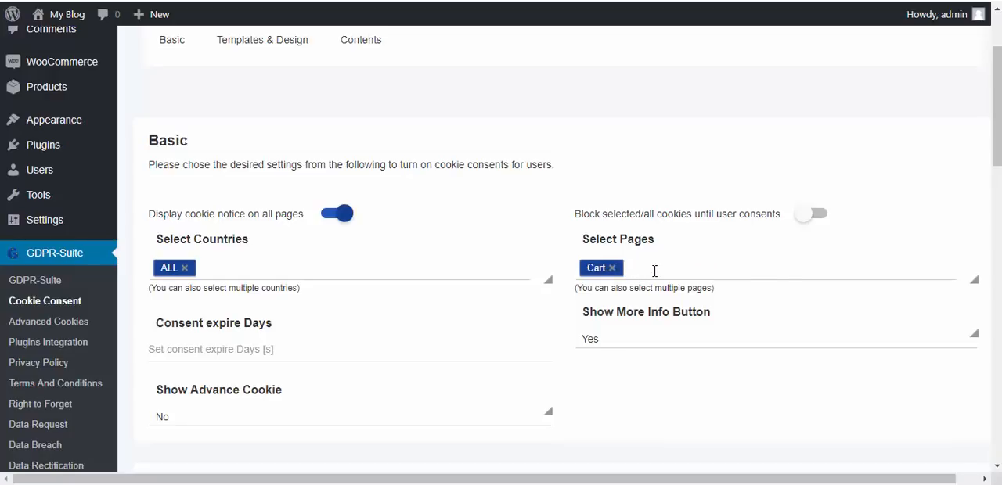
{"action": "left_click", "coordinate": [655, 271]}
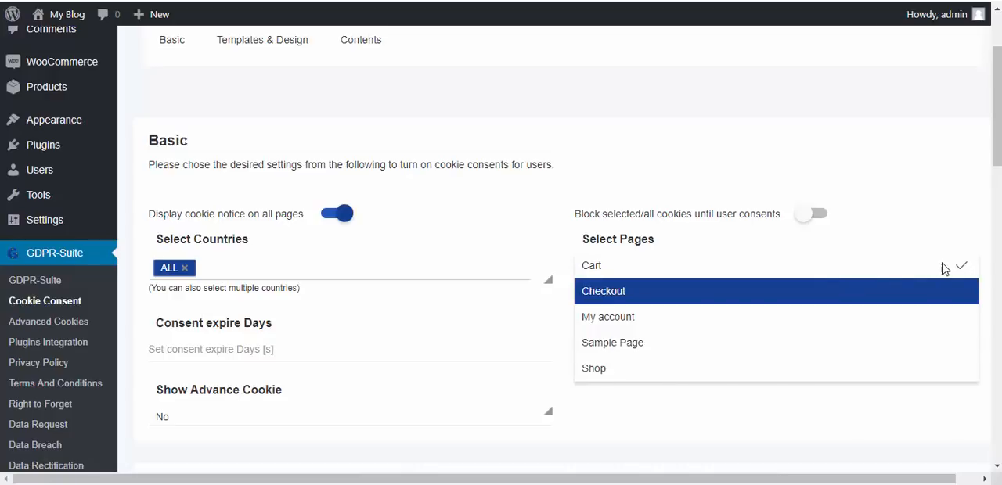
{"action": "left_click", "coordinate": [670, 399]}
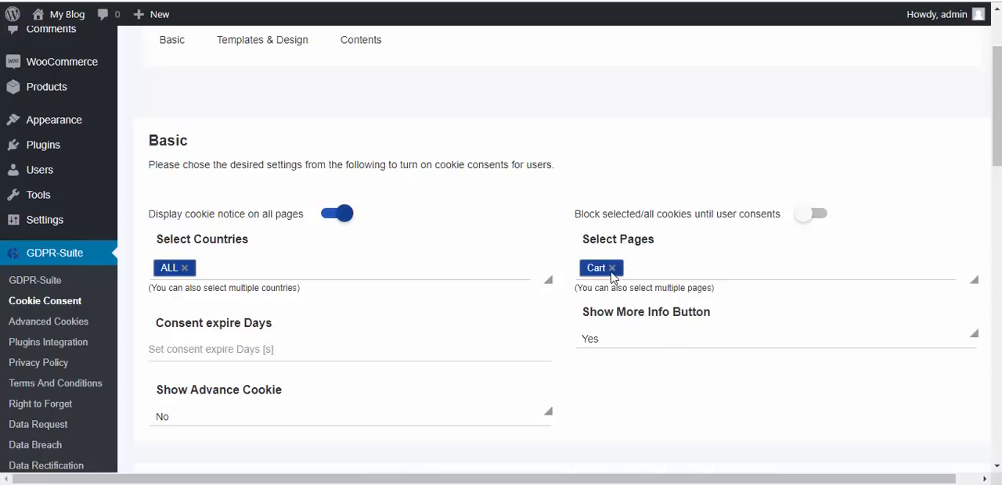
{"action": "left_click", "coordinate": [612, 269]}
- Set the consent expiry to 2 days and review the options for Show Advance Cookie
{"action": "scroll", "coordinate": [470, 258], "scroll_direction": "down", "scroll_amount": 3}
{"action": "left_click", "coordinate": [195, 219]}
{"action": "type", "text": "2"}
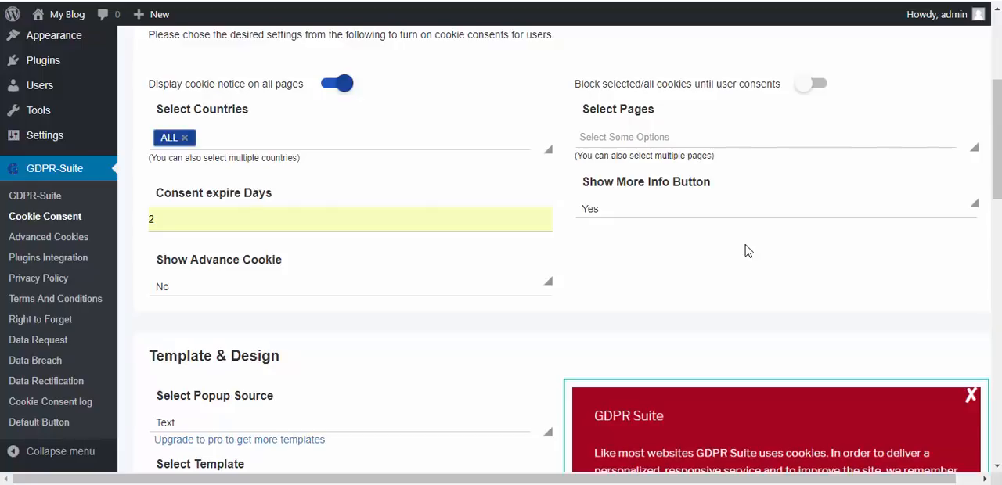
{"action": "scroll", "coordinate": [749, 250], "scroll_direction": "down", "scroll_amount": 1}
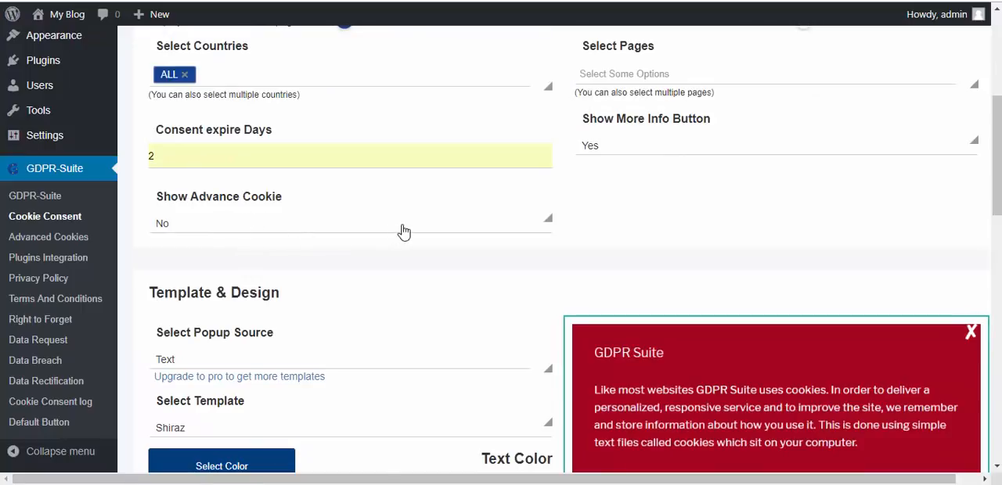
{"action": "left_click", "coordinate": [522, 225]}
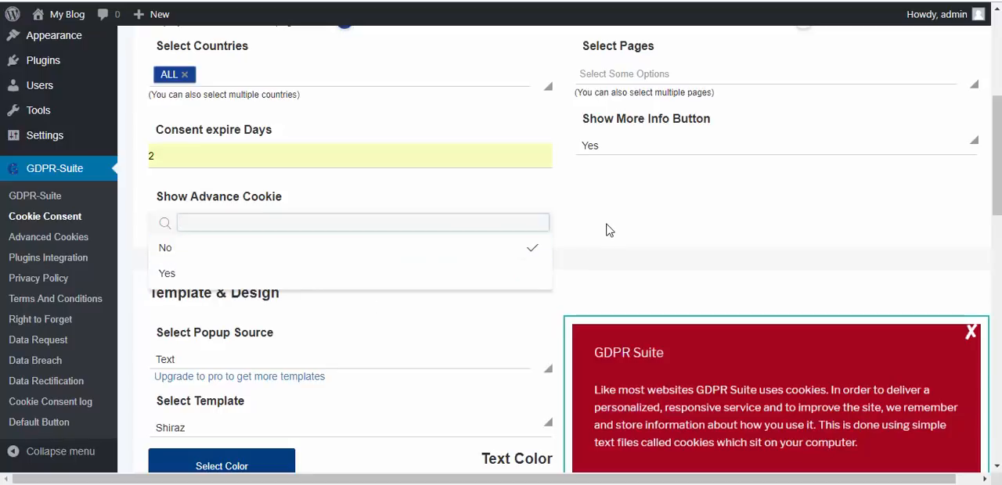
{"action": "left_click", "coordinate": [609, 230]}
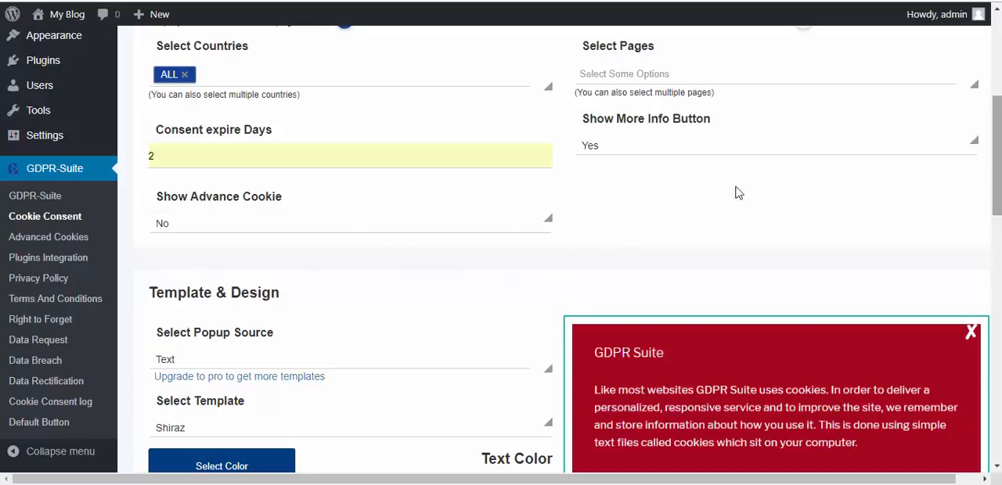
- Try the Bar popup source with Template 02 for the cookie notice design
{"action": "scroll", "coordinate": [574, 249], "scroll_direction": "down", "scroll_amount": 2}
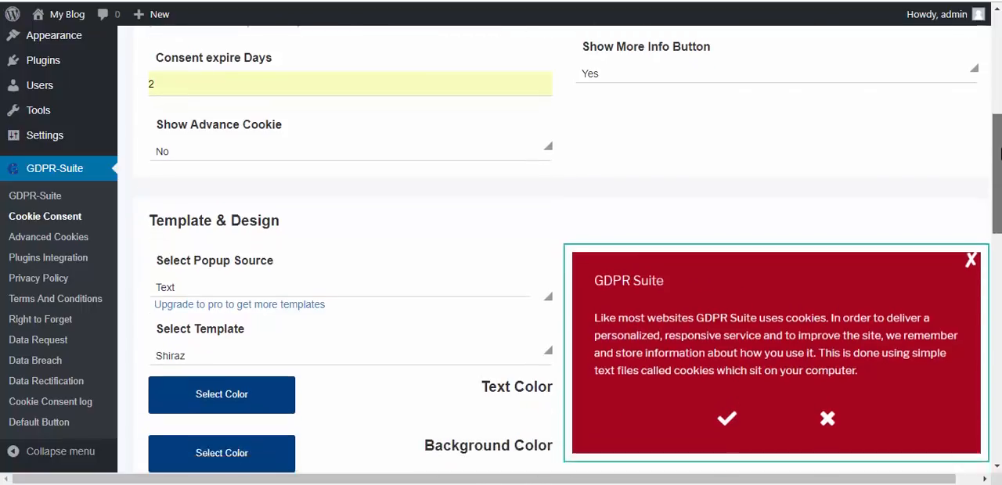
{"action": "left_click", "coordinate": [476, 208]}
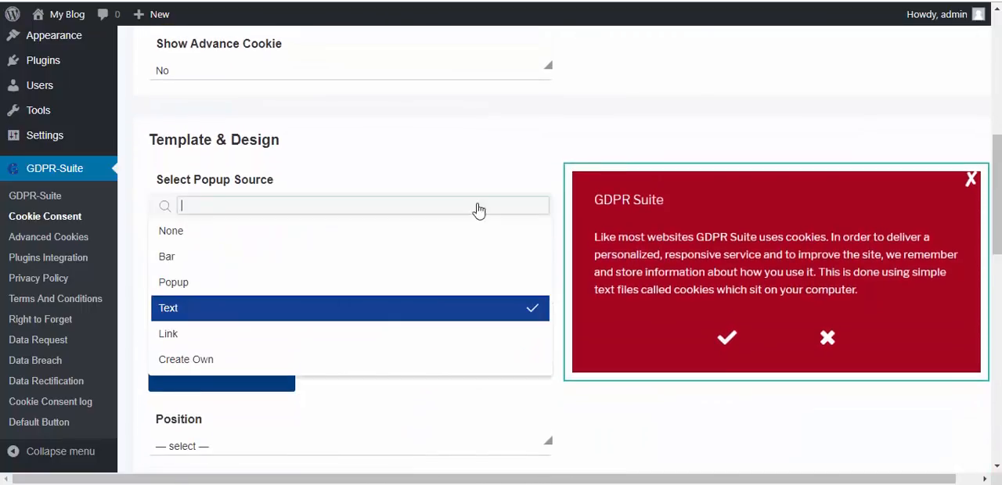
{"action": "left_click", "coordinate": [230, 261]}
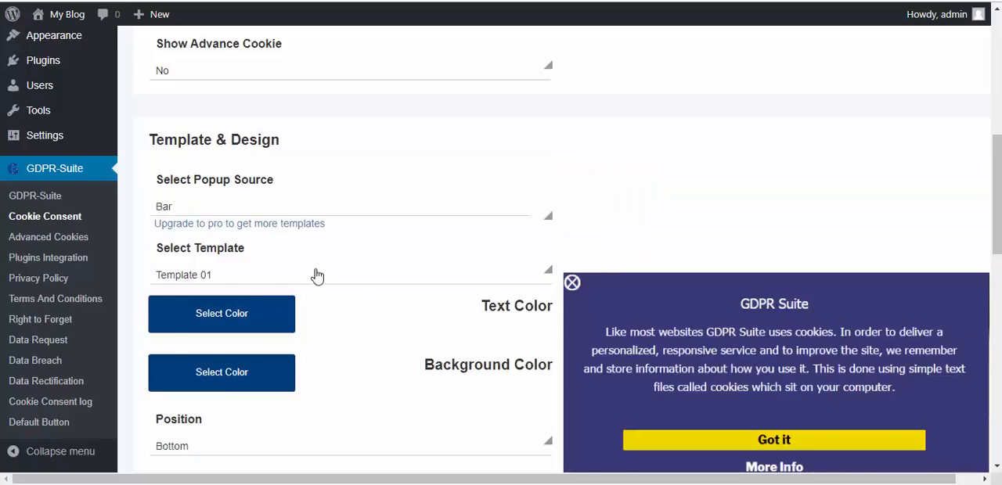
{"action": "left_click", "coordinate": [342, 280]}
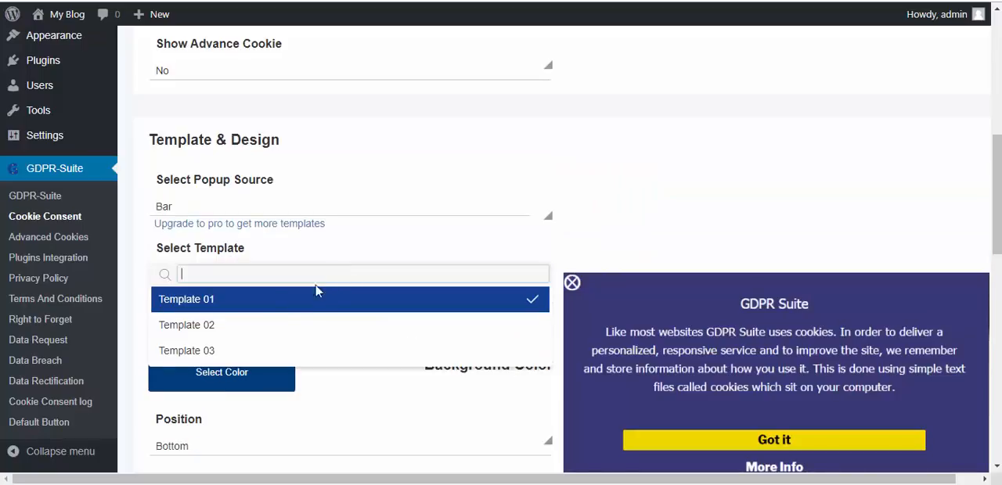
{"action": "left_click", "coordinate": [254, 329]}
- Try the Popup source with a different template, followed by the Text source, for the cookie notice
{"action": "left_click", "coordinate": [313, 207]}
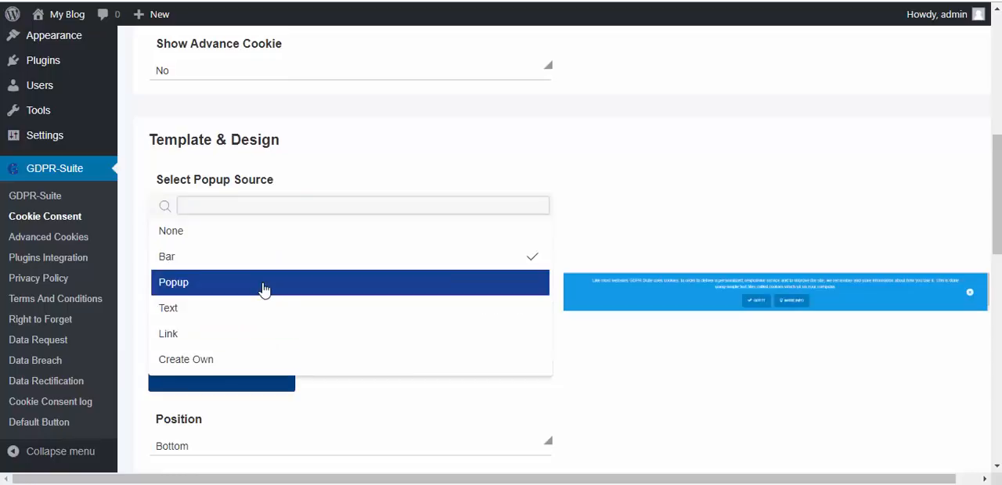
{"action": "left_click", "coordinate": [264, 288]}
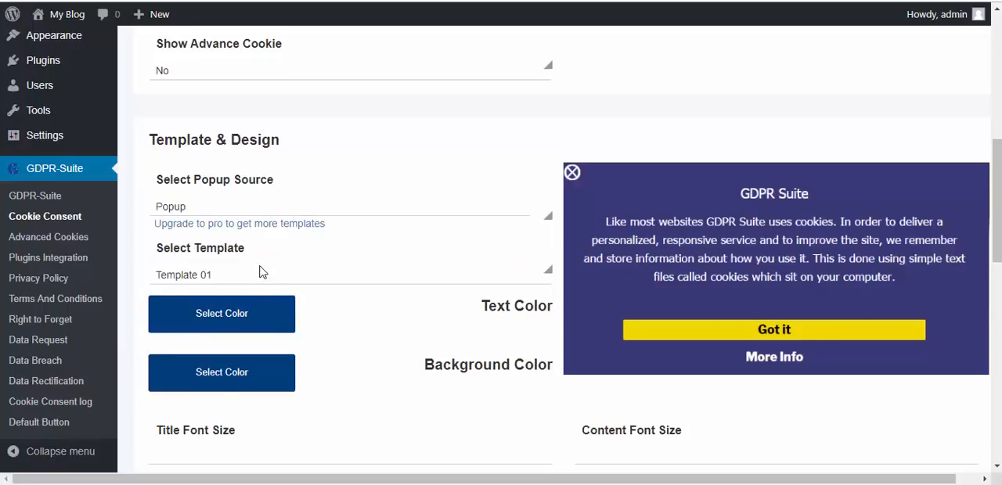
{"action": "left_click", "coordinate": [259, 272]}
{"action": "left_click", "coordinate": [235, 350]}
{"action": "left_click", "coordinate": [309, 208]}
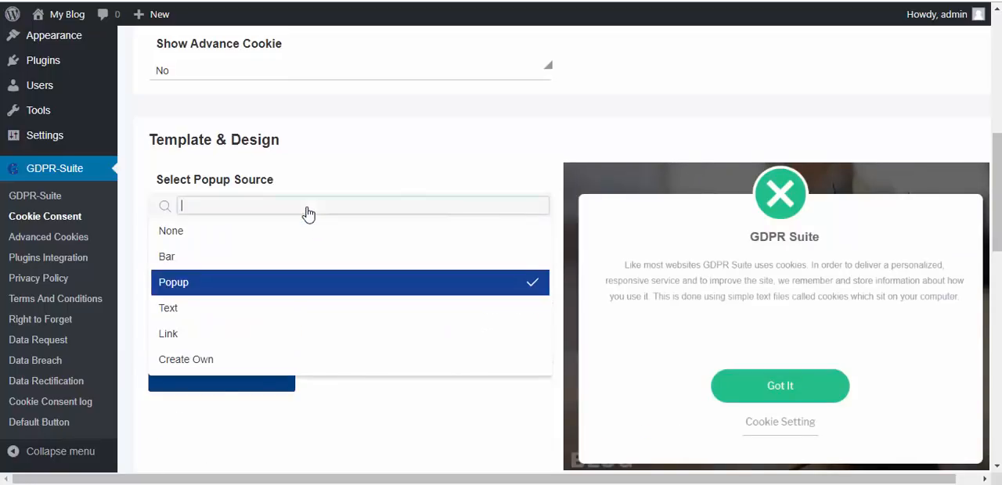
{"action": "left_click", "coordinate": [260, 312]}
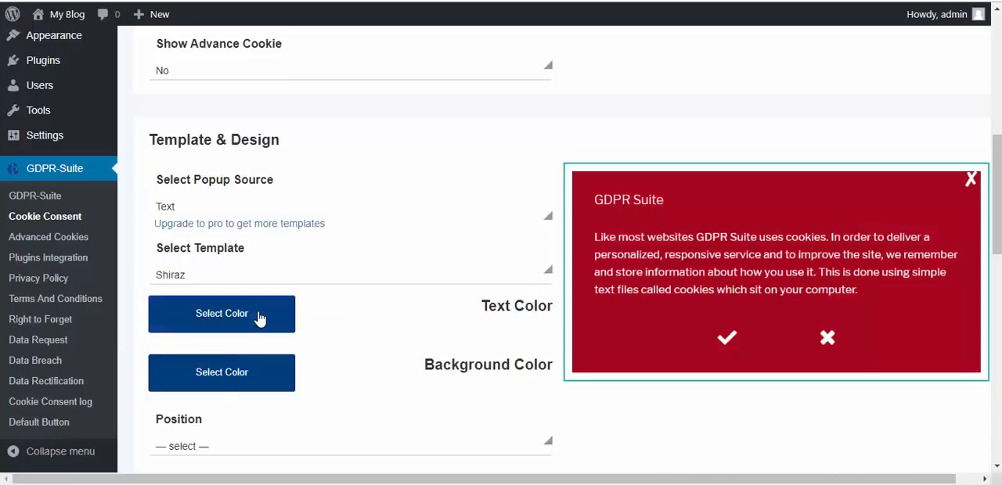
- Set the cookie notice's popup source to Bar and its template to Template 03
{"action": "left_click", "coordinate": [268, 205]}
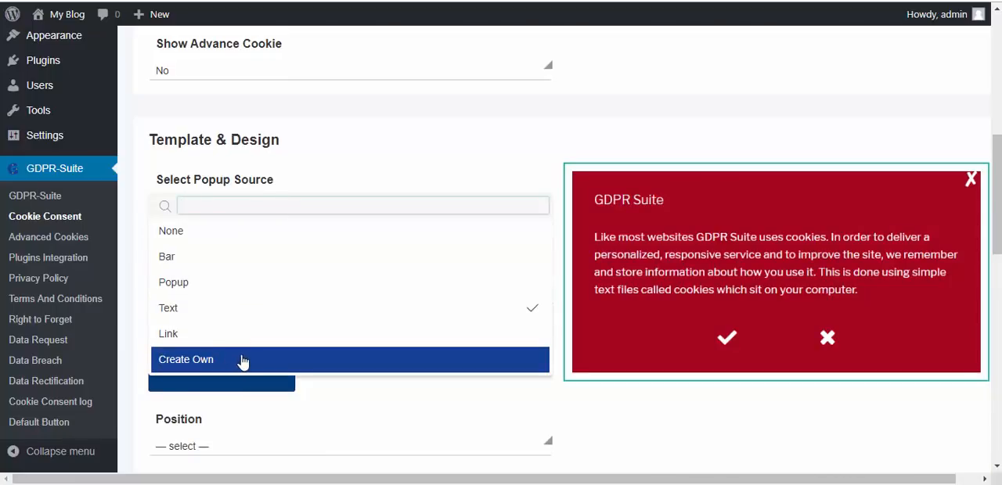
{"action": "left_click", "coordinate": [202, 264]}
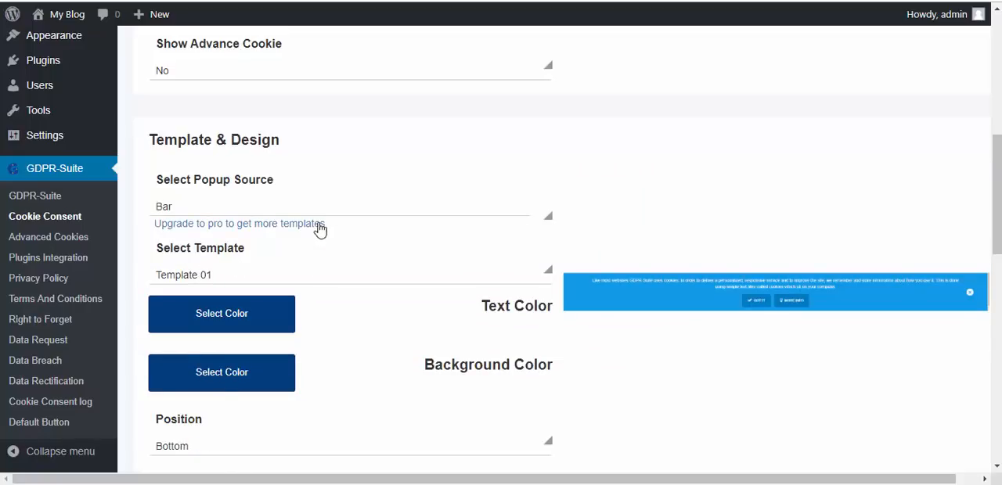
{"action": "left_click", "coordinate": [259, 280]}
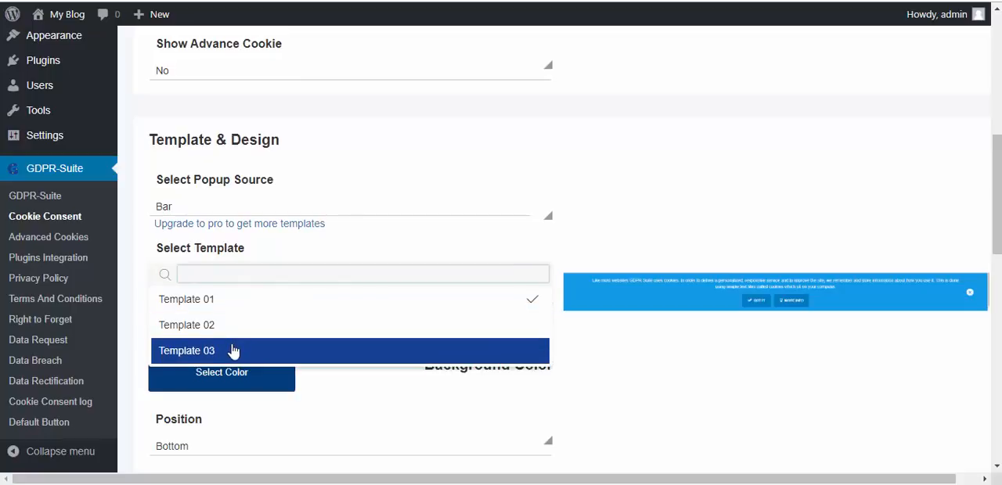
{"action": "left_click", "coordinate": [233, 352]}
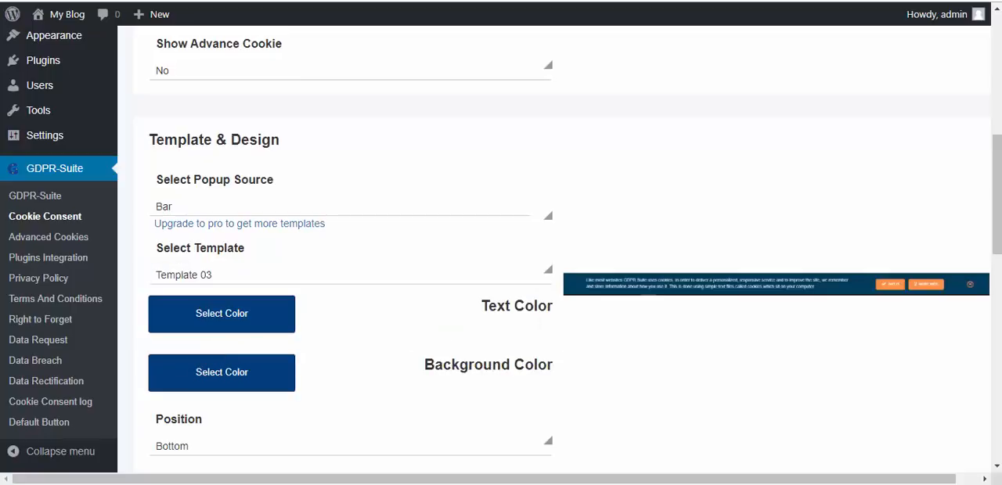
- Open the Text Color picker for the cookie notice and look at its colour choices
{"action": "scroll", "coordinate": [518, 267], "scroll_direction": "down", "scroll_amount": 3}
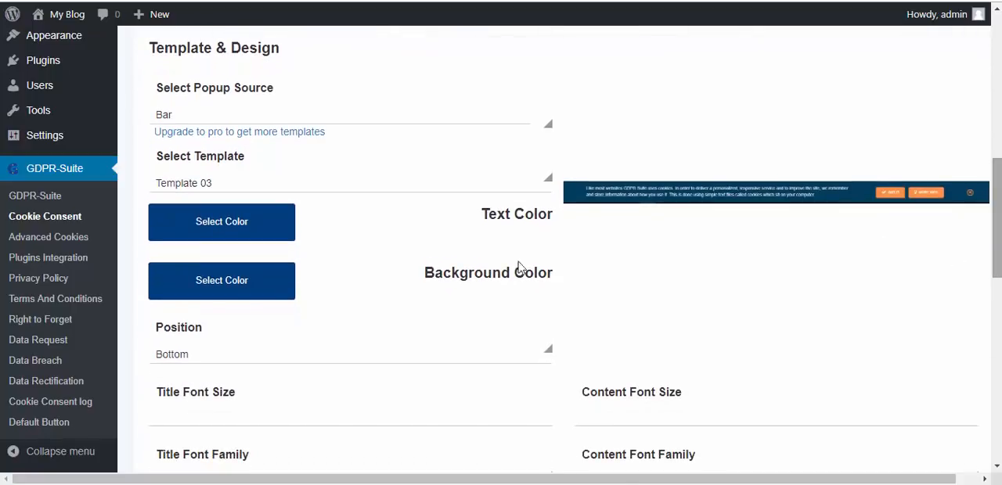
{"action": "left_click", "coordinate": [233, 233]}
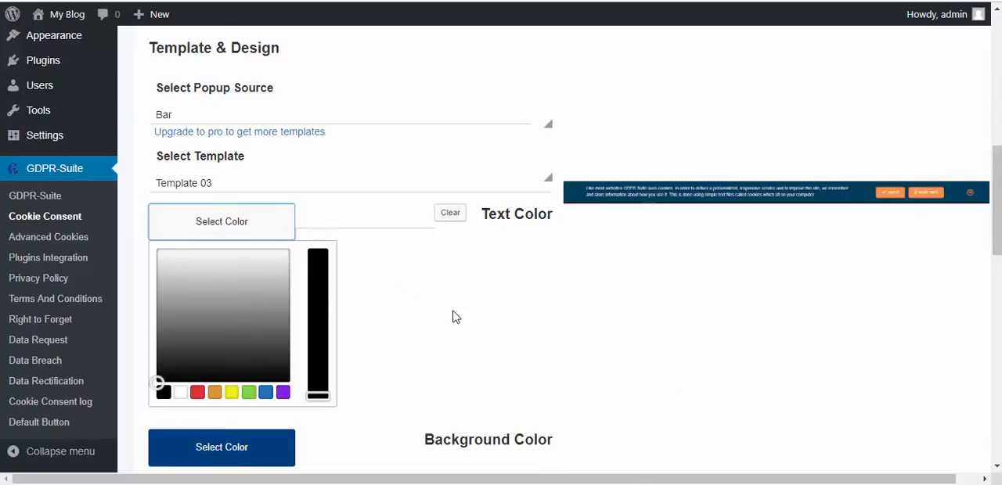
{"action": "scroll", "coordinate": [454, 317], "scroll_direction": "down", "scroll_amount": 1}
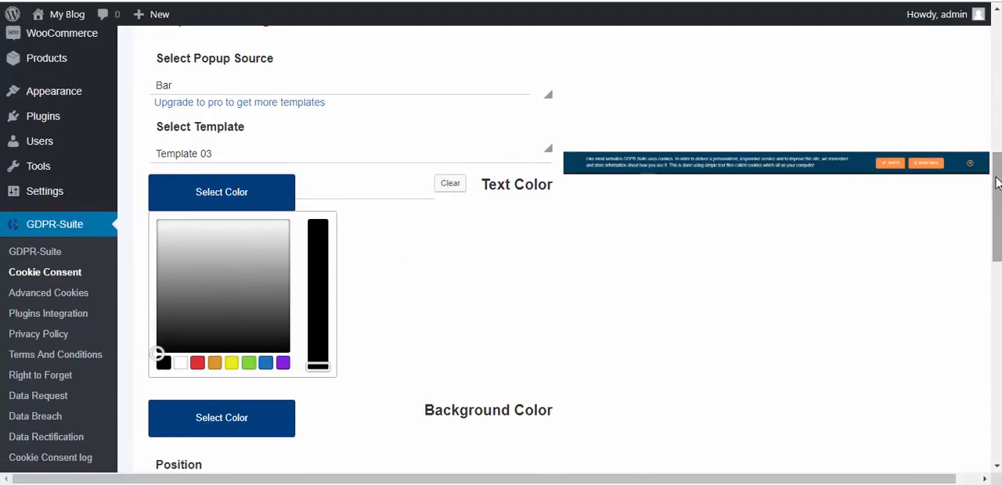
- Look through the cookie notice's Position options and its font size and font family settings
{"action": "scroll", "coordinate": [338, 256], "scroll_direction": "down", "scroll_amount": 8}
{"action": "left_click", "coordinate": [338, 252]}
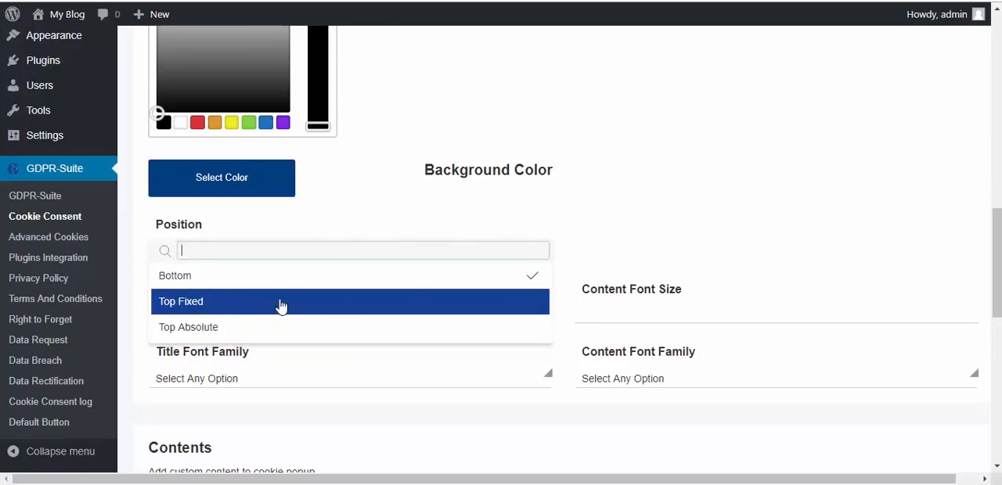
{"action": "left_click_drag", "start_coordinate": [996, 254], "coordinate": [996, 265]}
{"action": "left_click", "coordinate": [794, 223]}
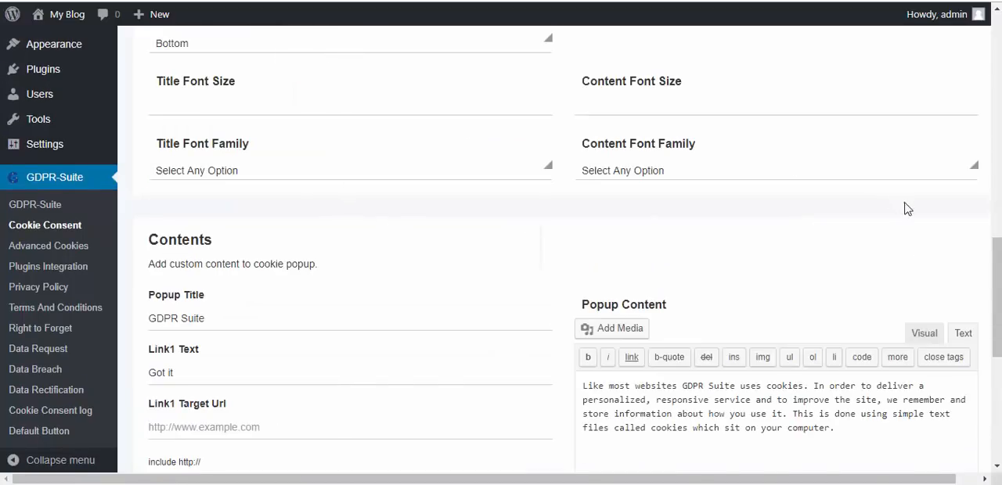
{"action": "mouse_move", "coordinate": [996, 286]}
{"action": "left_mouse_down"}
{"action": "mouse_move", "coordinate": [996, 270]}
{"action": "mouse_move", "coordinate": [996, 293]}
{"action": "left_mouse_up"}
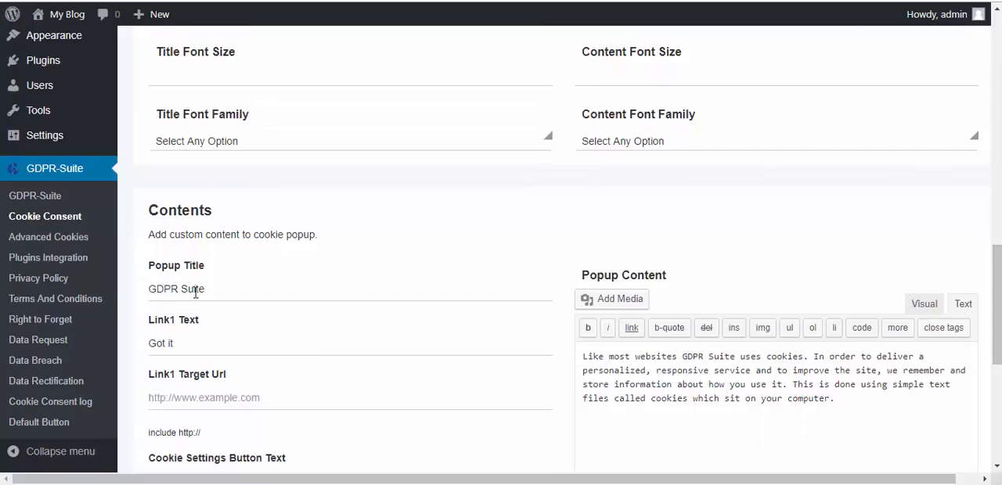
- Replace the cookie popup's title with "Important"
{"action": "left_click_drag", "start_coordinate": [210, 291], "coordinate": [143, 291]}
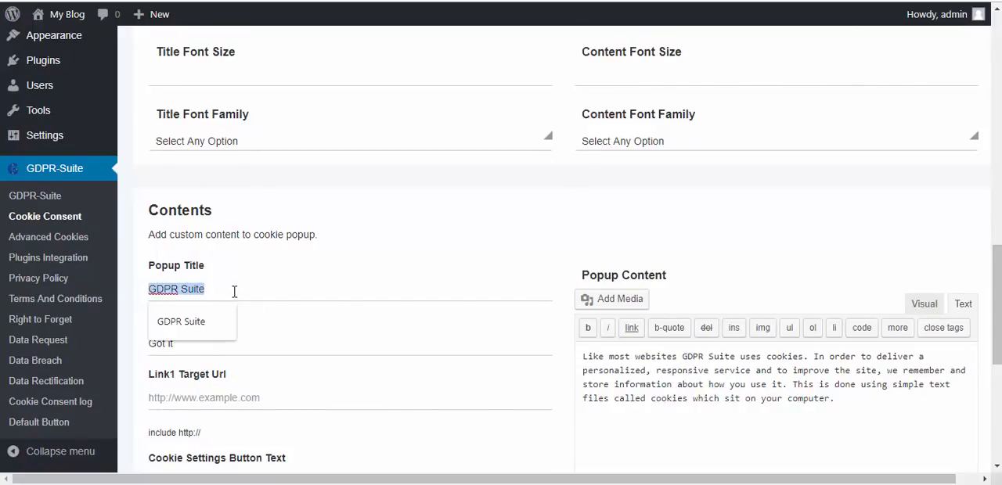
{"action": "left_click", "coordinate": [237, 292]}
{"action": "key", "text": "BackSpace"}
{"action": "key", "text": "BackSpace"}
{"action": "key", "text": "BackSpace"}
{"action": "key", "text": "BackSpace"}
{"action": "key", "text": "BackSpace"}
{"action": "key", "text": "BackSpace"}
{"action": "key", "text": "BackSpace"}
{"action": "key", "text": "BackSpace"}
{"action": "key", "text": "BackSpace"}
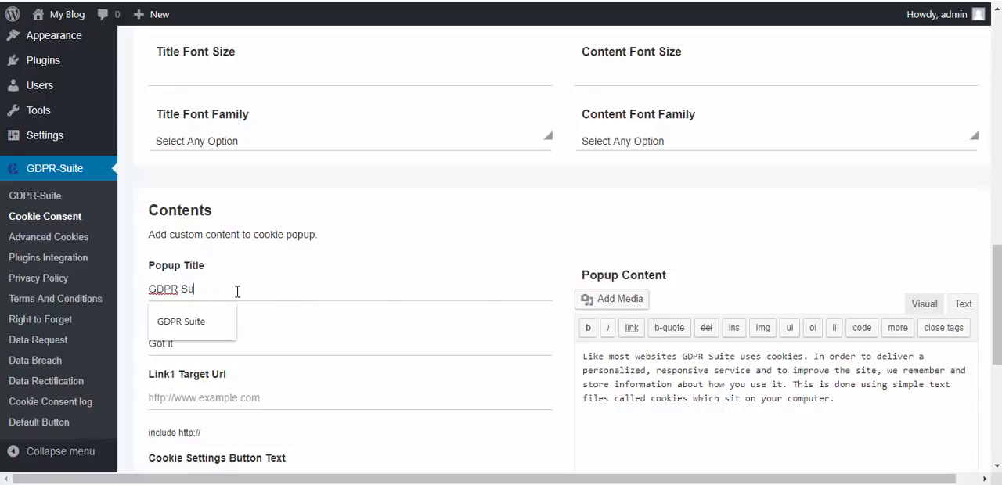
{"action": "type", "text": "Important"}
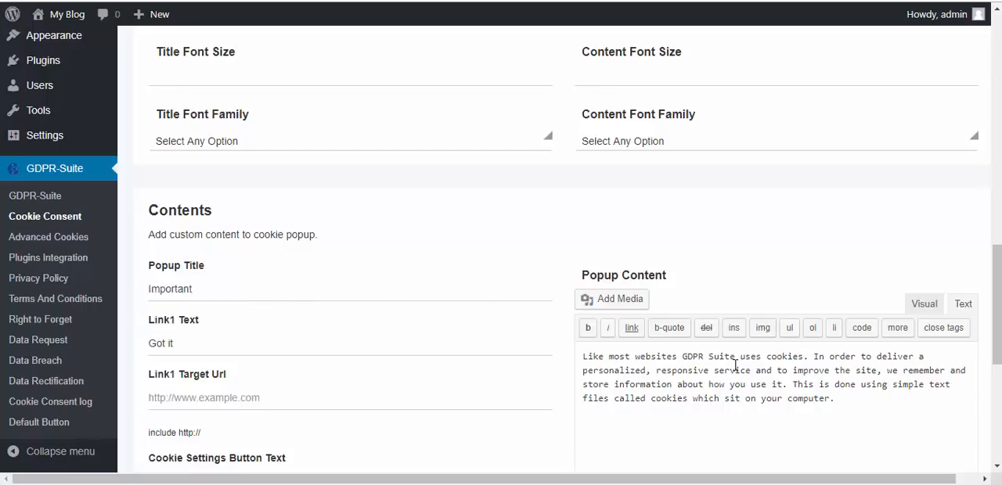
{"action": "left_click_drag", "start_coordinate": [995, 344], "coordinate": [995, 306]}
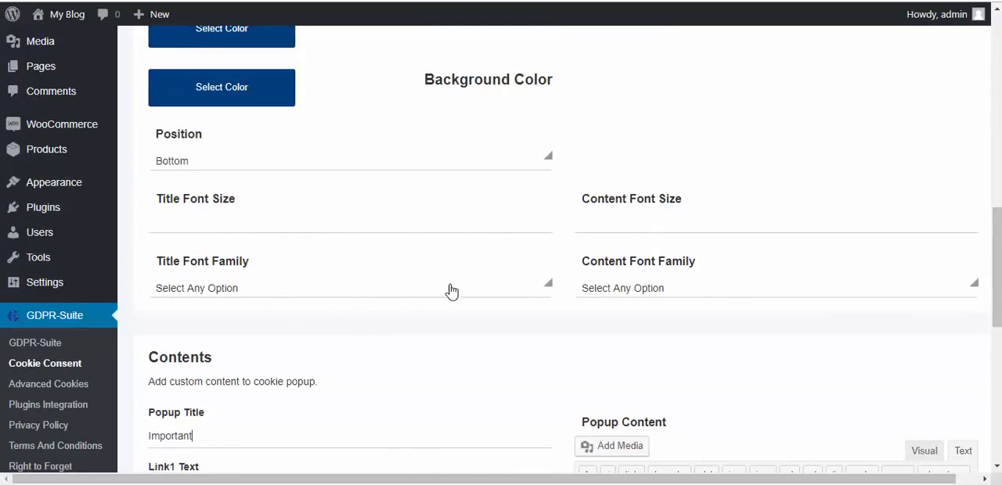
{"action": "left_click_drag", "start_coordinate": [997, 256], "coordinate": [1000, 337]}
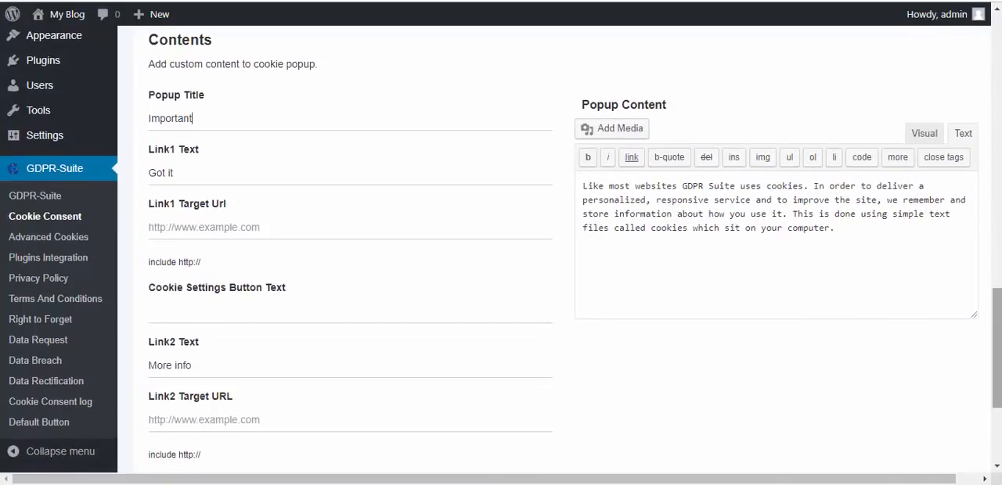
{"action": "scroll", "coordinate": [227, 186], "scroll_direction": "down", "scroll_amount": 1}
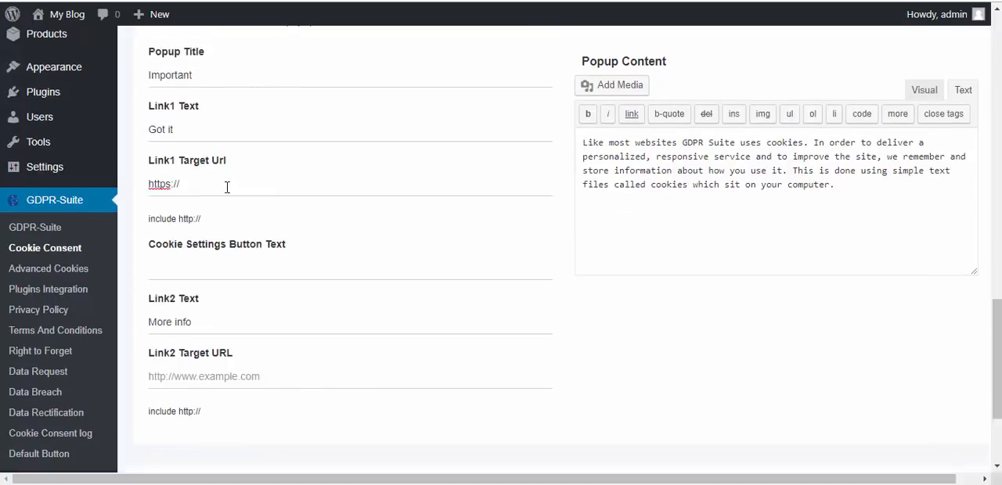
{"action": "type", "text": "yourprivacypolicy url.com"}
- Copy the Link1 target URL into Link2 Target URL and set the Cookie Settings Button Text to "Advanced Settings"
{"action": "triple_click", "coordinate": [250, 193]}
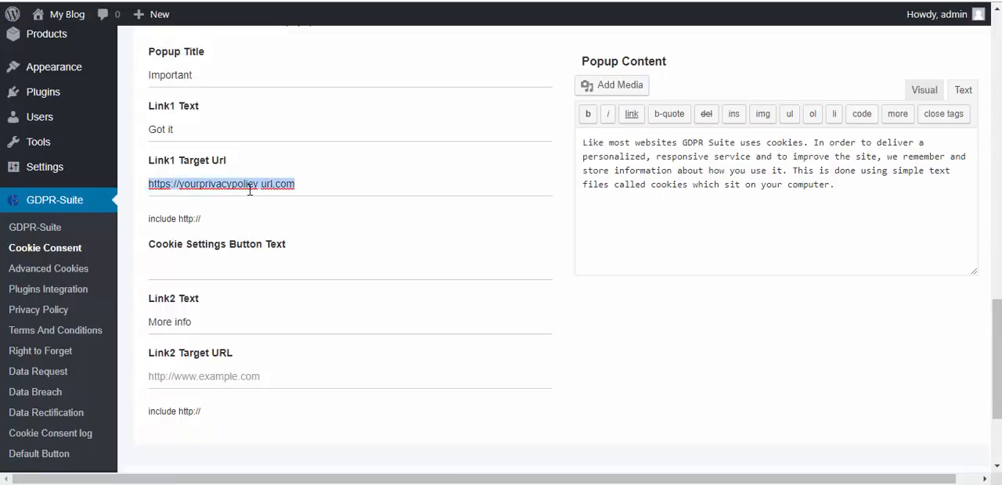
{"action": "key", "text": "ctrl+c"}
{"action": "left_click", "coordinate": [205, 382]}
{"action": "key", "text": "ctrl+v"}
{"action": "left_click", "coordinate": [189, 269]}
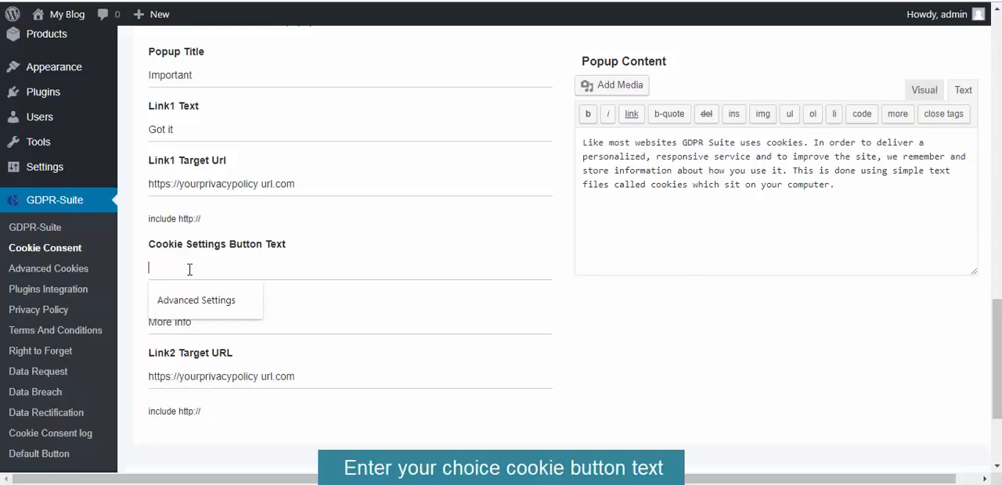
{"action": "left_click", "coordinate": [192, 300]}
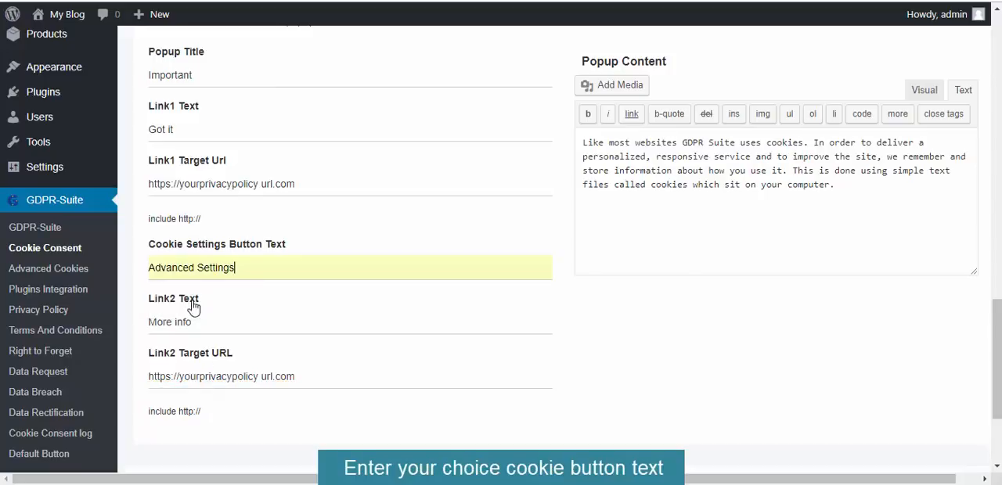
- Add the words "Learn More" at the end of the popup content text
{"action": "scroll", "coordinate": [548, 313], "scroll_direction": "up", "scroll_amount": 2}
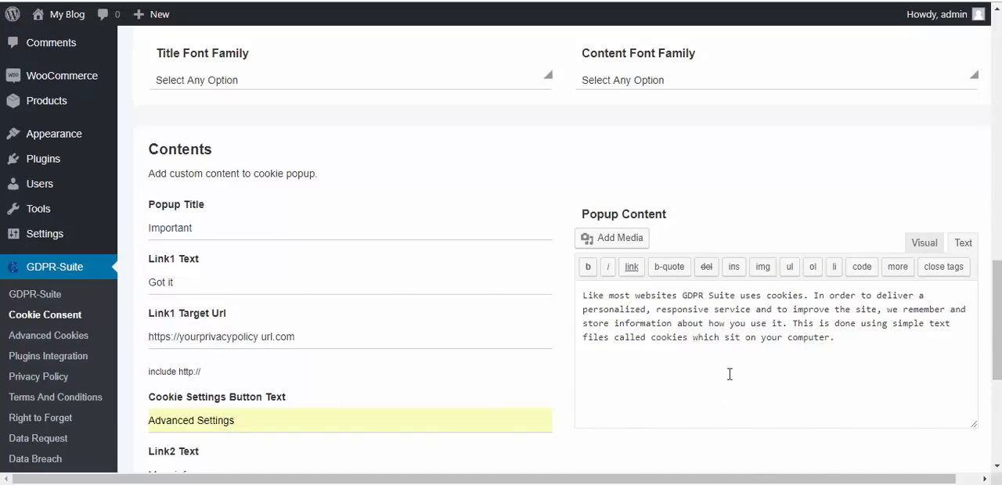
{"action": "left_click", "coordinate": [856, 339]}
{"action": "type", "text": "Lear"}
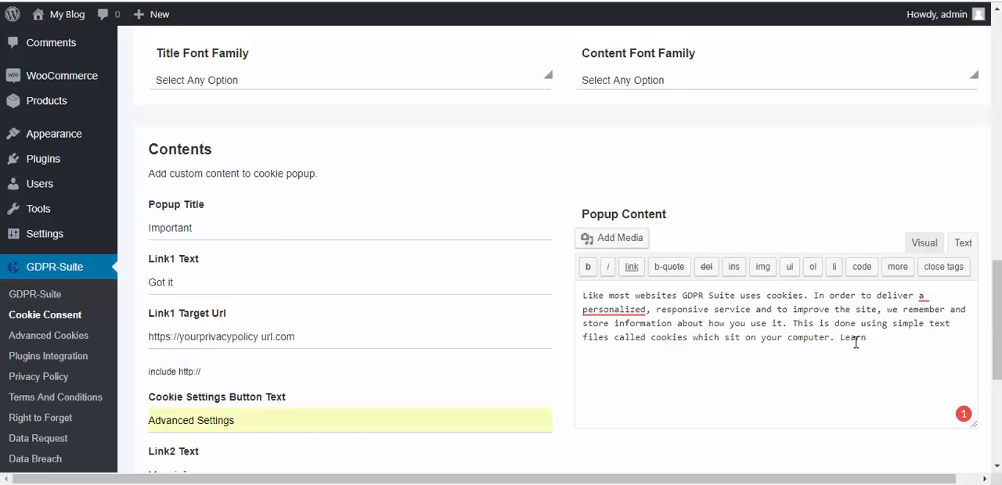
{"action": "type", "text": "n"}
{"action": "left_click_drag", "start_coordinate": [893, 338], "coordinate": [843, 338]}
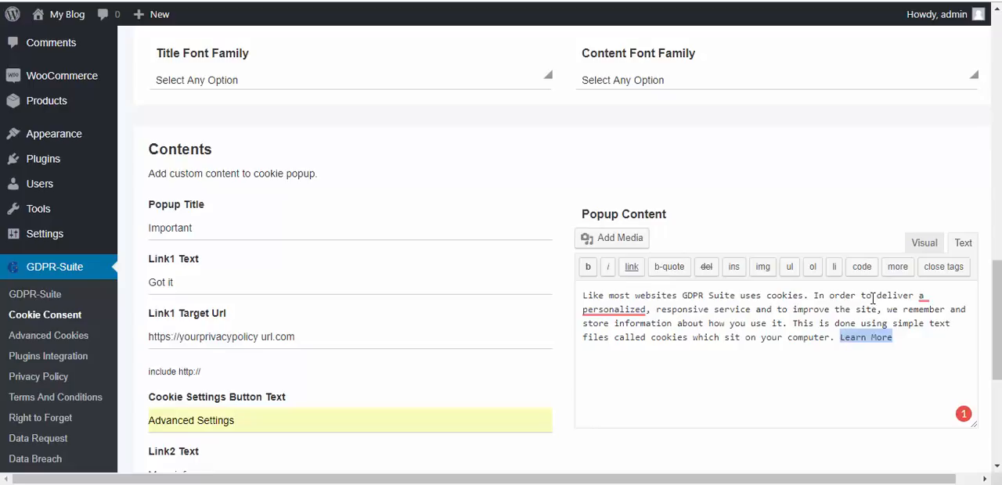
{"action": "left_click", "coordinate": [923, 243]}
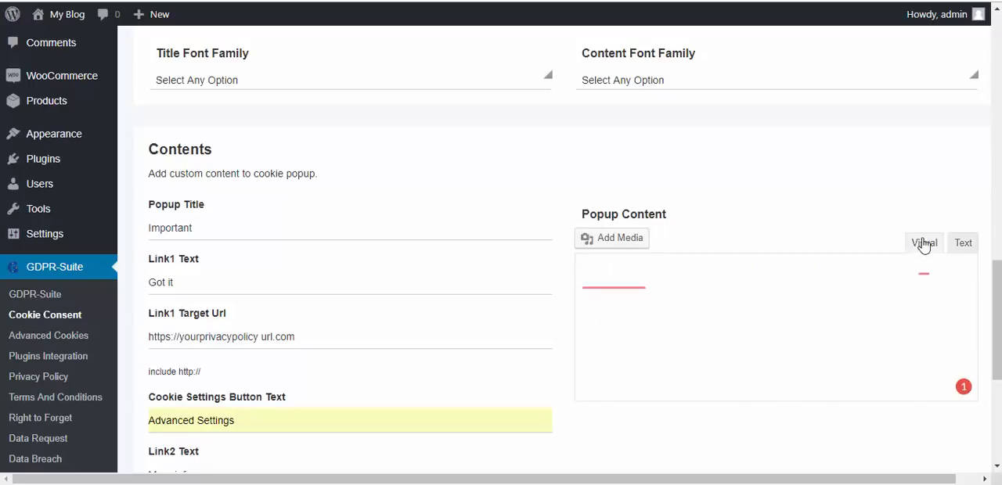
{"action": "left_click_drag", "start_coordinate": [969, 354], "coordinate": [969, 403]}
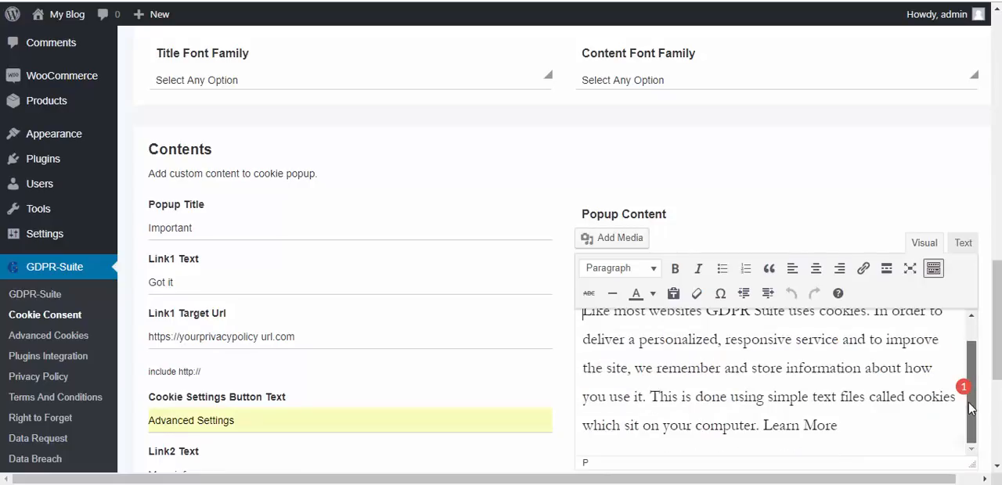
{"action": "left_click_drag", "start_coordinate": [842, 427], "coordinate": [763, 426]}
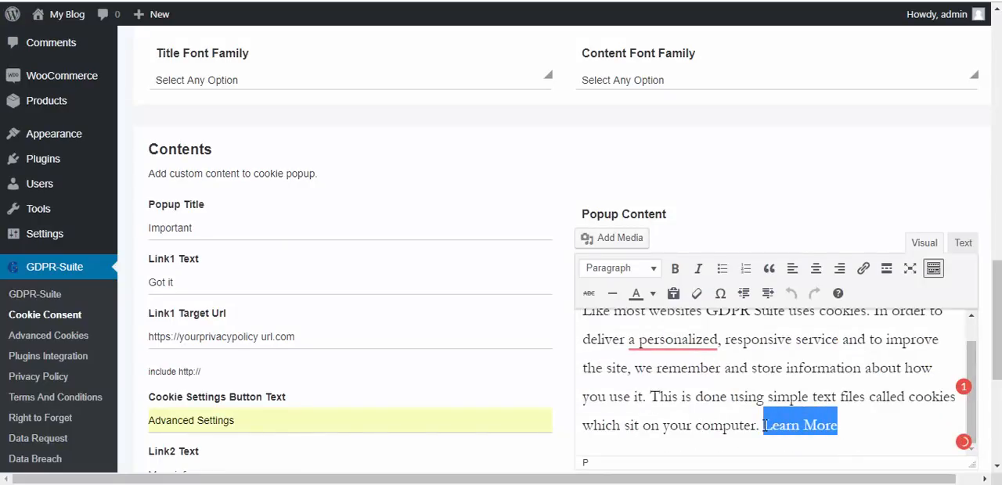
{"action": "left_click", "coordinate": [863, 268]}
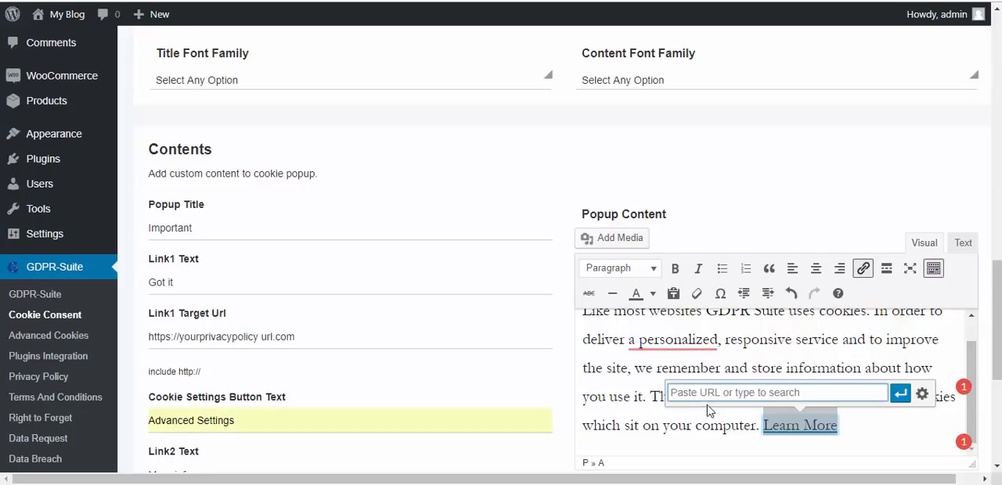
- Save the cookie consent changes and visit the blog's front end to check the notice
{"action": "left_click_drag", "start_coordinate": [999, 420], "coordinate": [999, 449]}
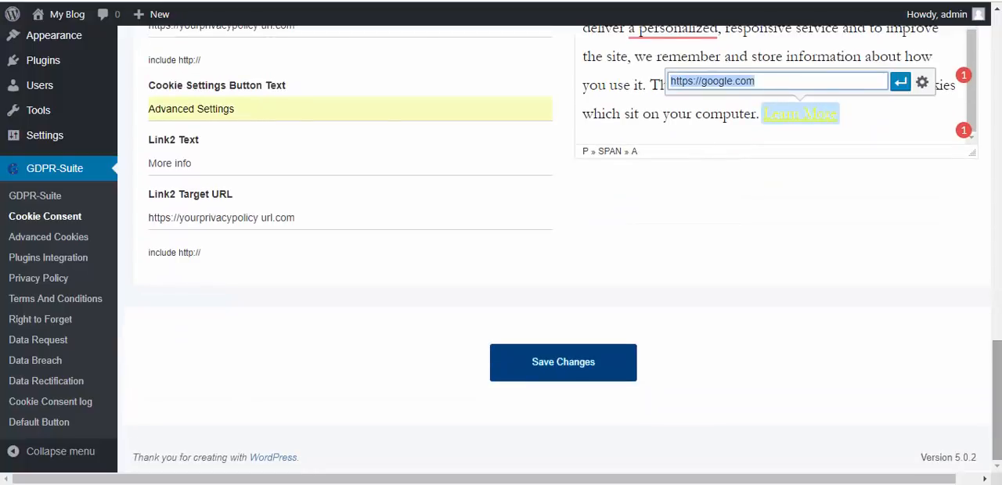
{"action": "left_click", "coordinate": [563, 377]}
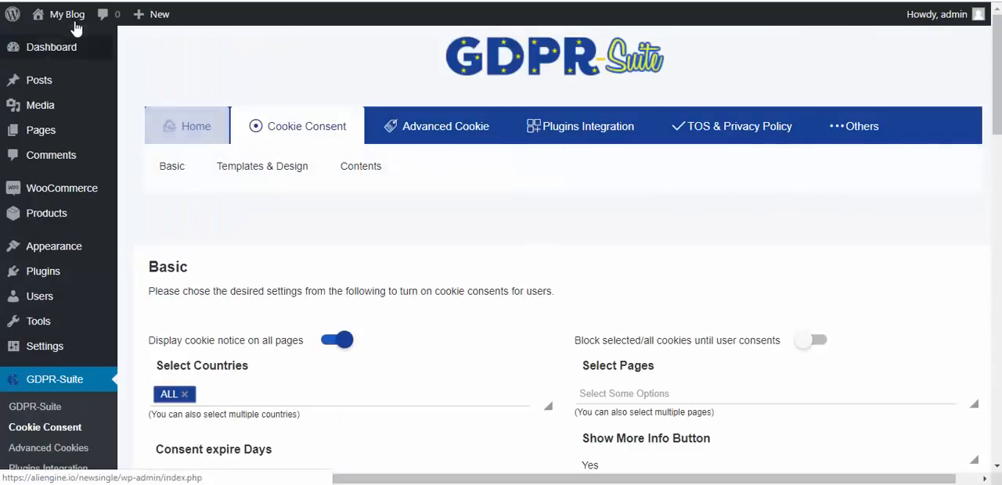
{"action": "mouse_move", "coordinate": [63, 16]}
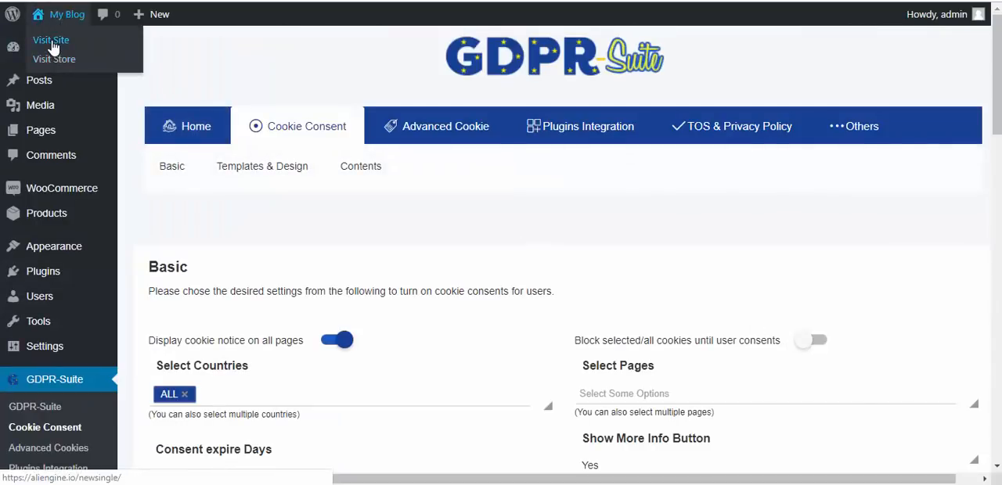
{"action": "left_click", "coordinate": [51, 42]}
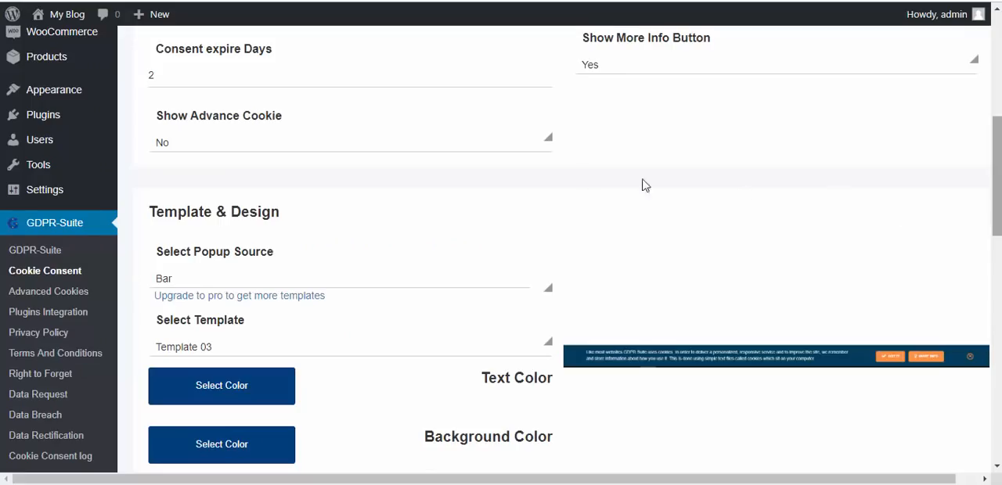
- Set Show Advance Cookie to Yes and Show More Info Button to No in the basic cookie settings
{"action": "left_click", "coordinate": [540, 142]}
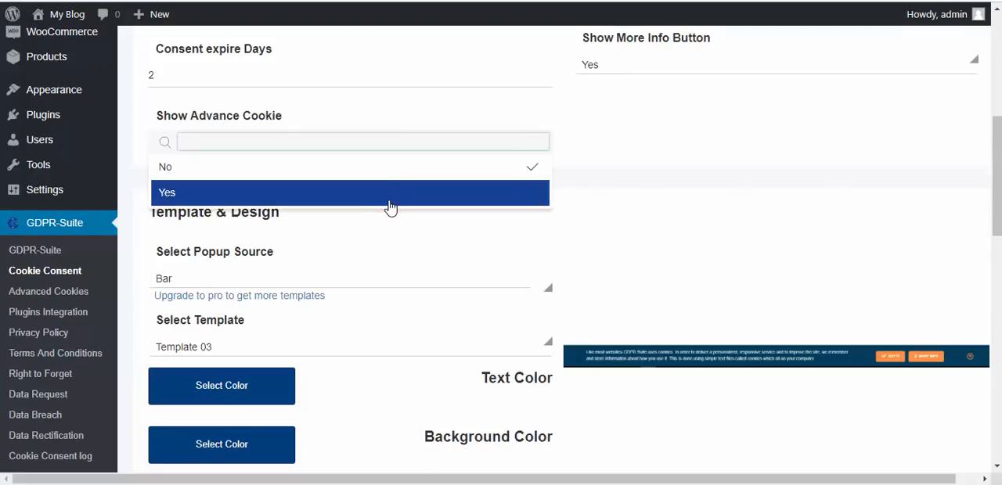
{"action": "left_click", "coordinate": [388, 201]}
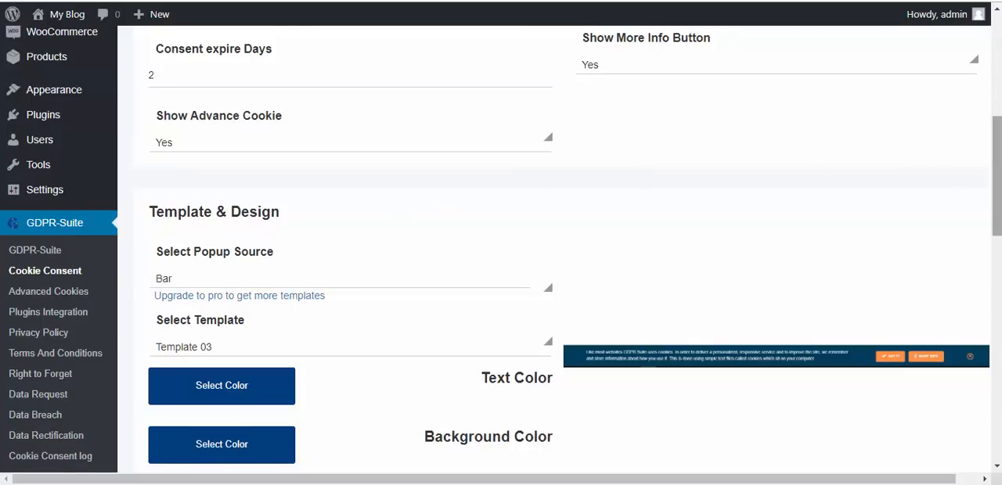
{"action": "scroll", "coordinate": [943, 171], "scroll_direction": "up", "scroll_amount": 2}
{"action": "left_click", "coordinate": [936, 174]}
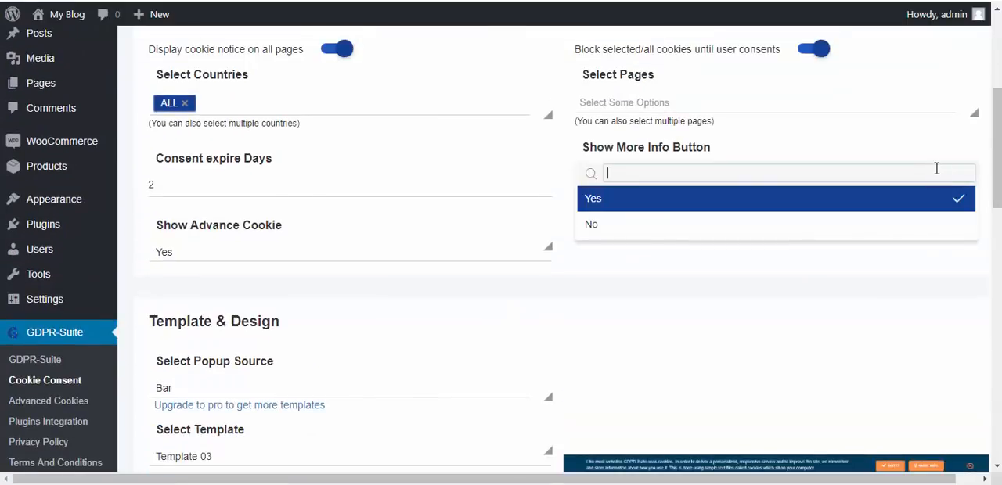
{"action": "left_click", "coordinate": [853, 233]}
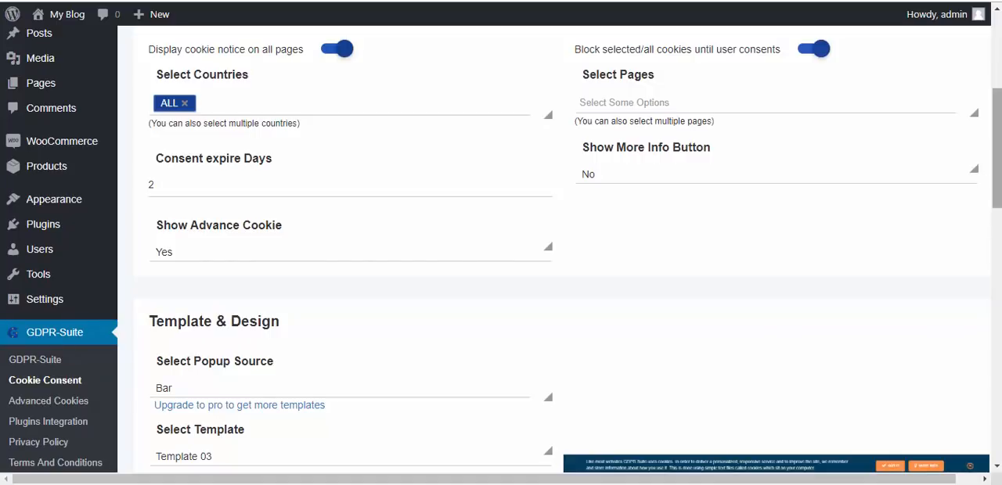
- Save the cookie consent settings and reload the blog's front page to view the updated notice
{"action": "left_click_drag", "start_coordinate": [996, 156], "coordinate": [999, 447]}
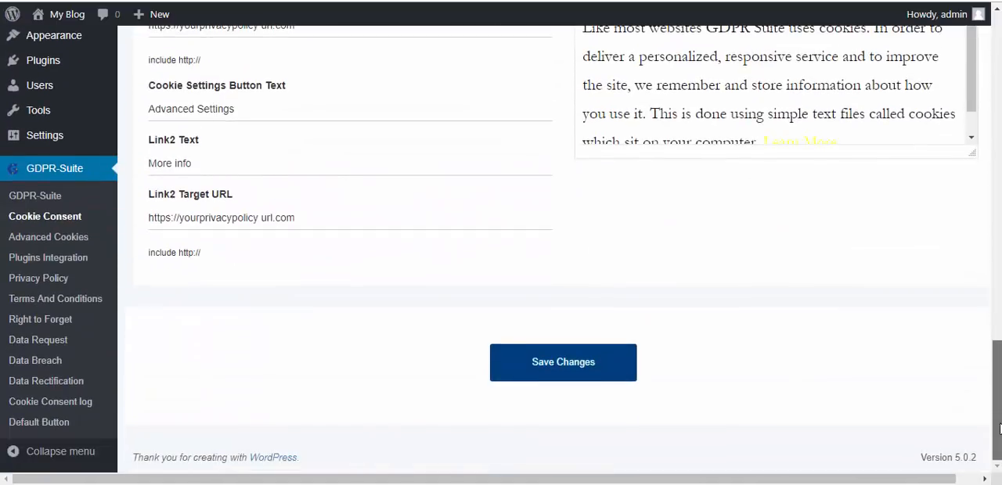
{"action": "left_click", "coordinate": [583, 375]}
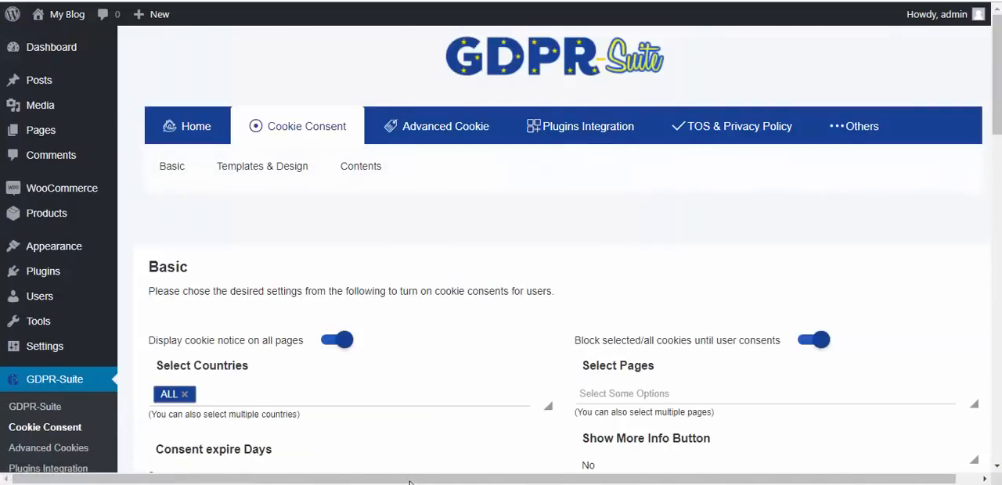
{"action": "left_click", "coordinate": [477, 449]}
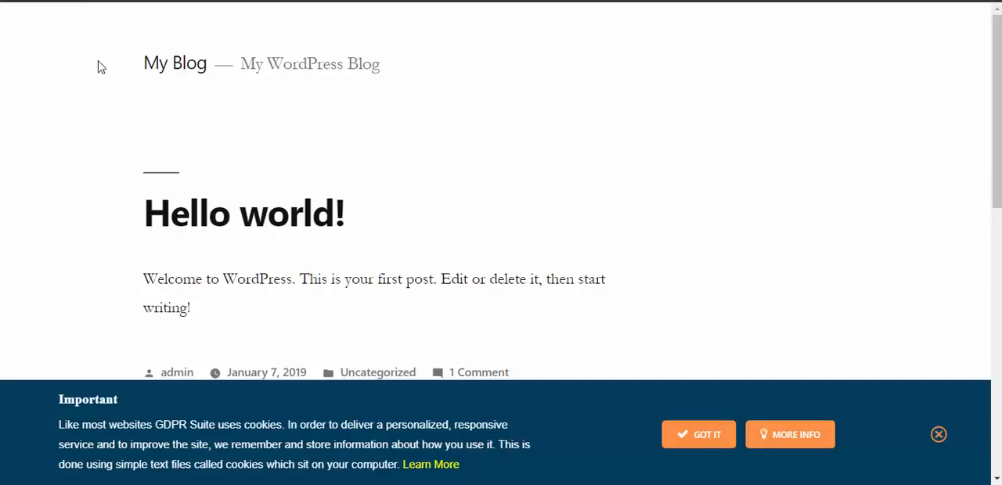
{"action": "left_click", "coordinate": [66, 2]}
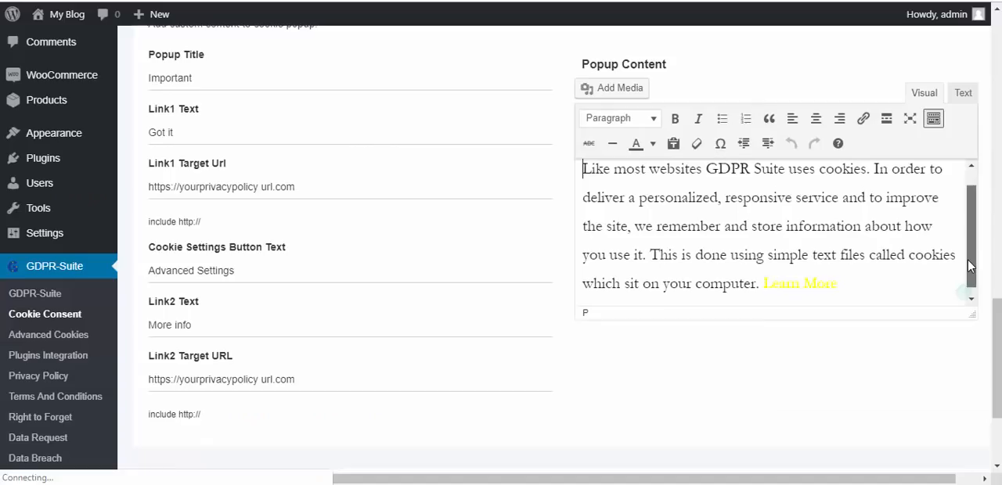
- Delete the popup content from "In order to deliver" through "on your computer.", keeping the first sentence and the "Learn More" link
{"action": "left_click_drag", "start_coordinate": [969, 262], "coordinate": [968, 253]}
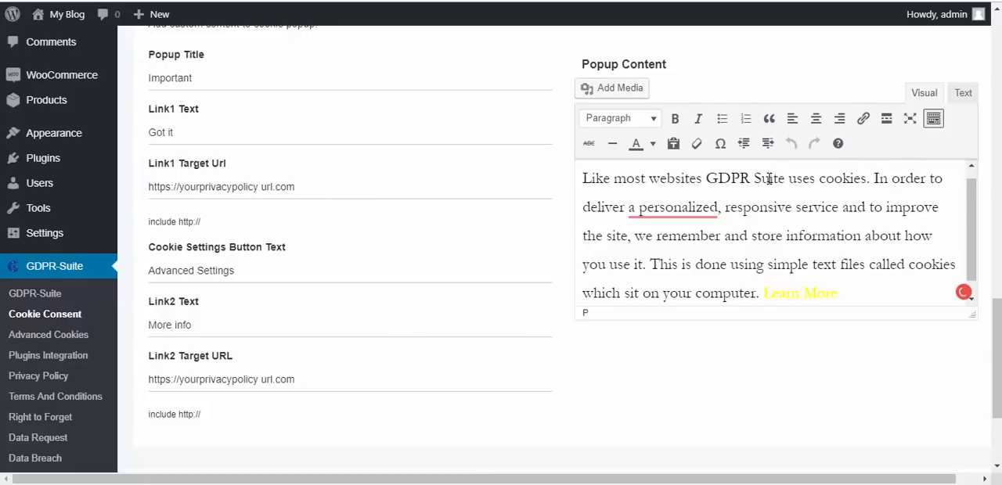
{"action": "left_click_drag", "start_coordinate": [760, 293], "coordinate": [875, 180]}
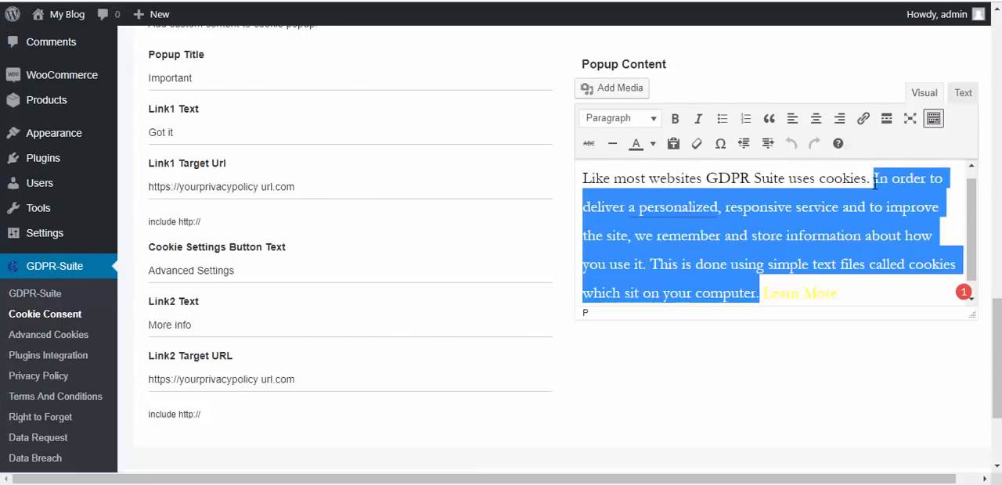
{"action": "key", "text": "BackSpace"}
- Clear the Popup Title in the cookie consent contents and save the changes
{"action": "scroll", "coordinate": [874, 184], "scroll_direction": "up", "scroll_amount": 2}
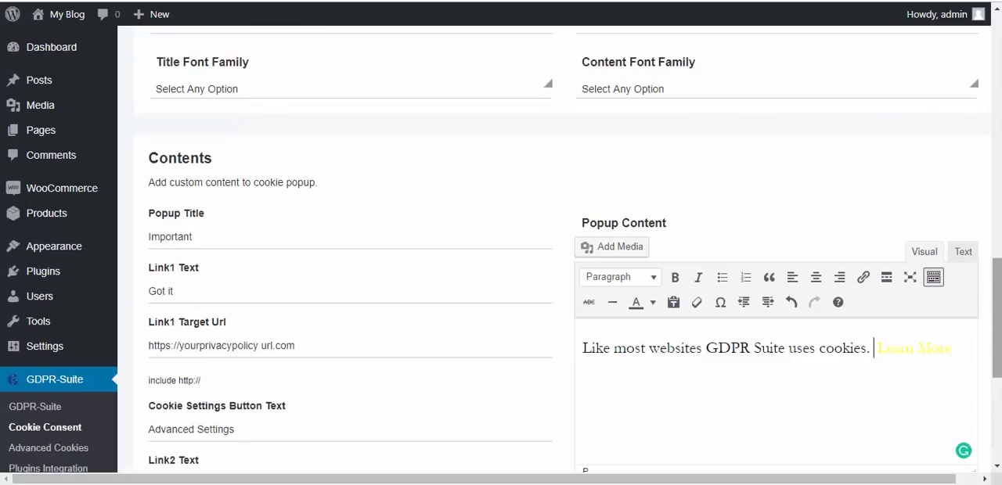
{"action": "left_click_drag", "start_coordinate": [195, 236], "coordinate": [148, 235]}
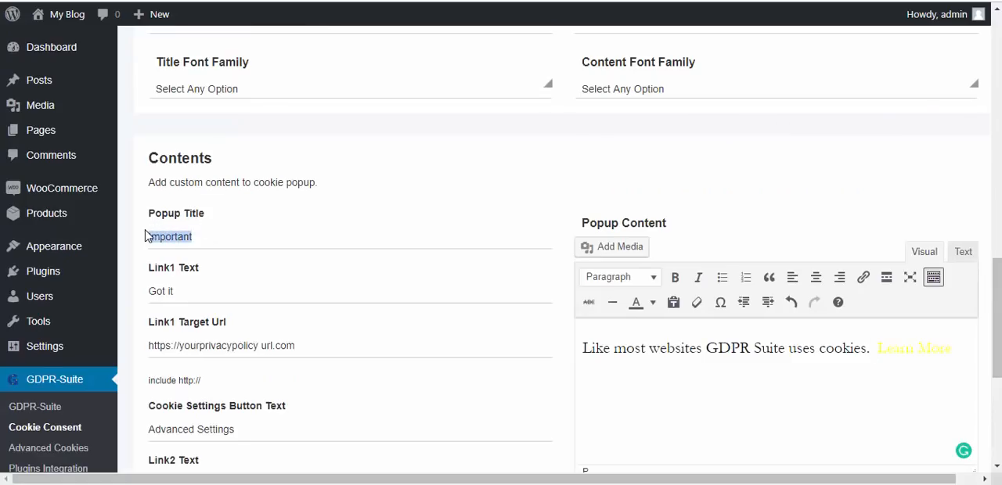
{"action": "key", "text": "BackSpace"}
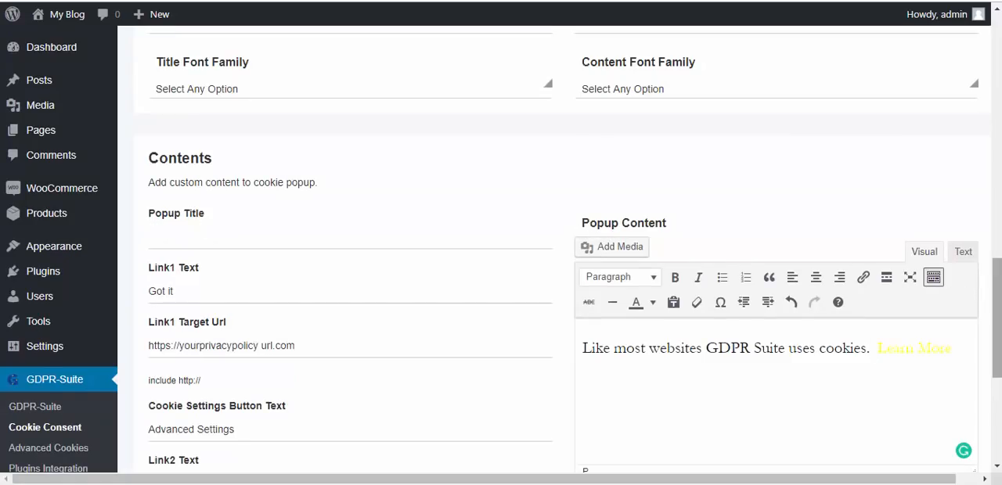
{"action": "scroll", "coordinate": [685, 359], "scroll_direction": "down", "scroll_amount": 4}
{"action": "left_click", "coordinate": [565, 377]}
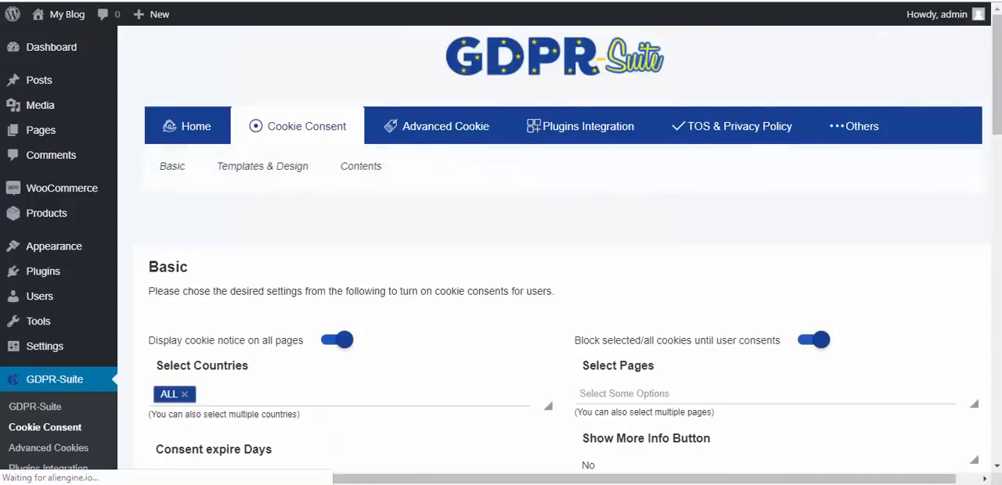
- View the cookie notice on the blog's front page and try its Advanced Settings option
{"action": "left_click", "coordinate": [485, 448]}
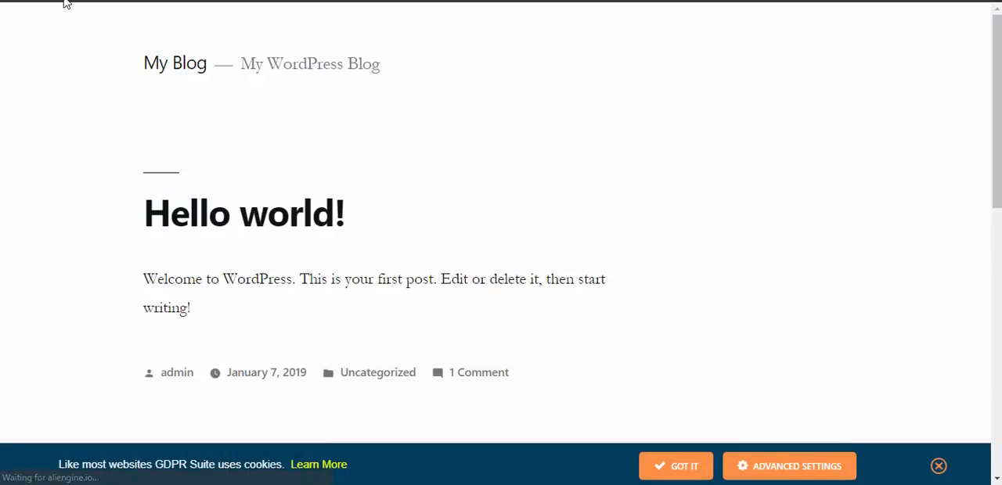
{"action": "scroll", "coordinate": [902, 183], "scroll_direction": "down", "scroll_amount": 1}
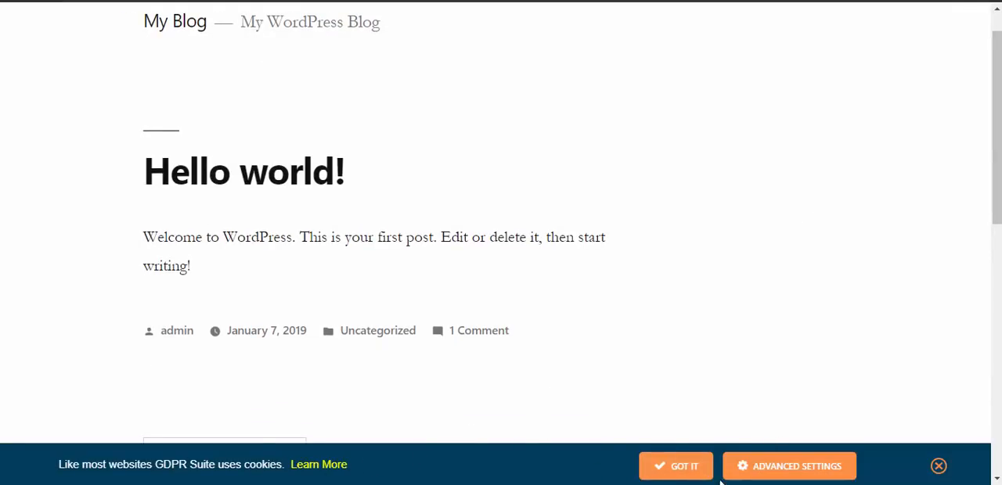
{"action": "left_click", "coordinate": [743, 468]}
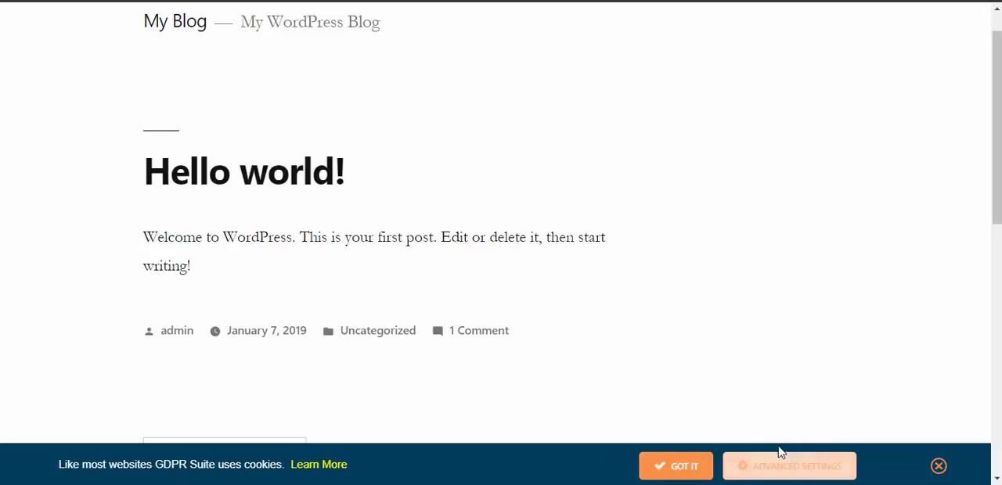
- Return to the plugin's admin page and open the Advanced Cookie settings
{"action": "left_click", "coordinate": [337, 462]}
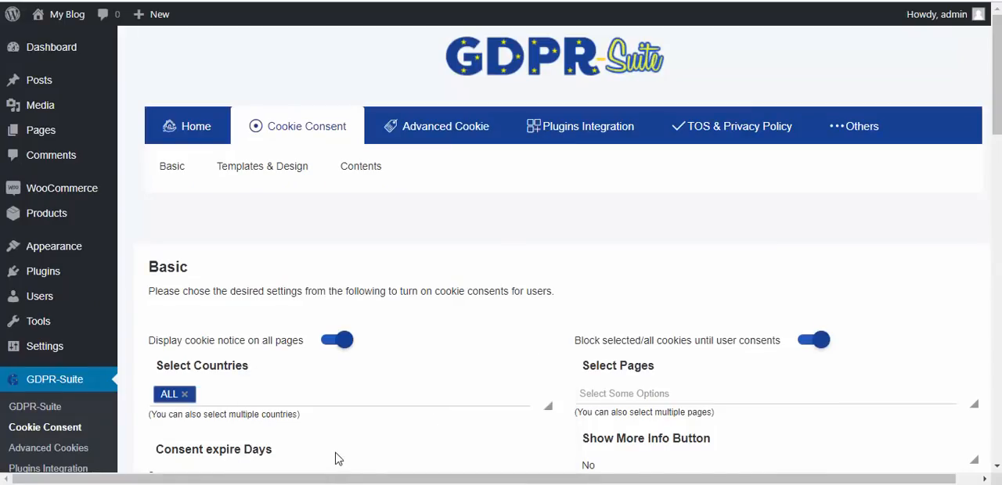
{"action": "left_click", "coordinate": [447, 115]}
{"action": "left_click", "coordinate": [173, 167]}
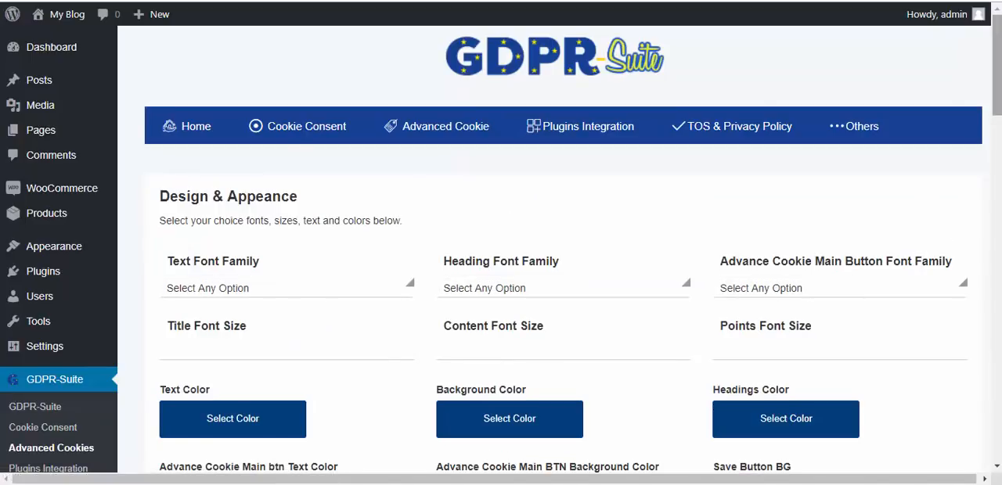
- Review the Advanced Cookie page's design, contents and cookie type sections, from Necessary through Advertisement
{"action": "left_click_drag", "start_coordinate": [999, 76], "coordinate": [1000, 114]}
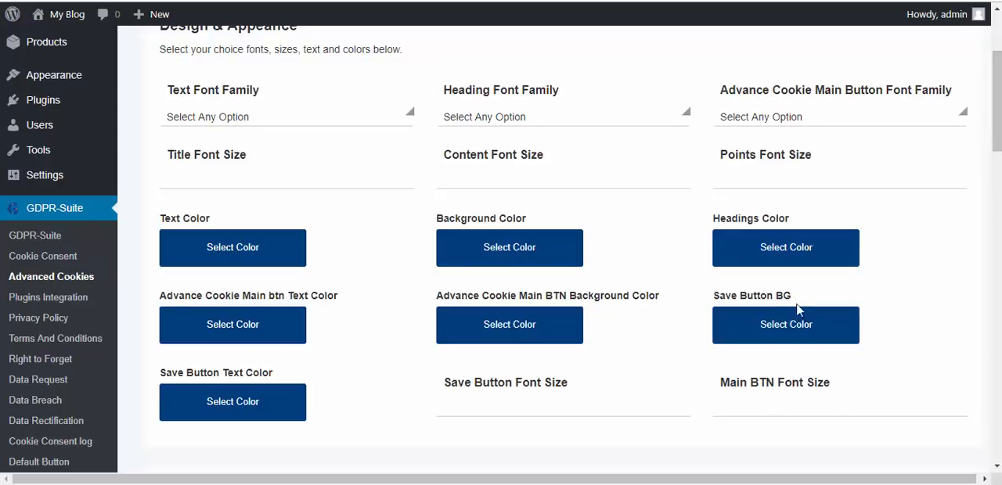
{"action": "scroll", "coordinate": [691, 165], "scroll_direction": "down", "scroll_amount": 10}
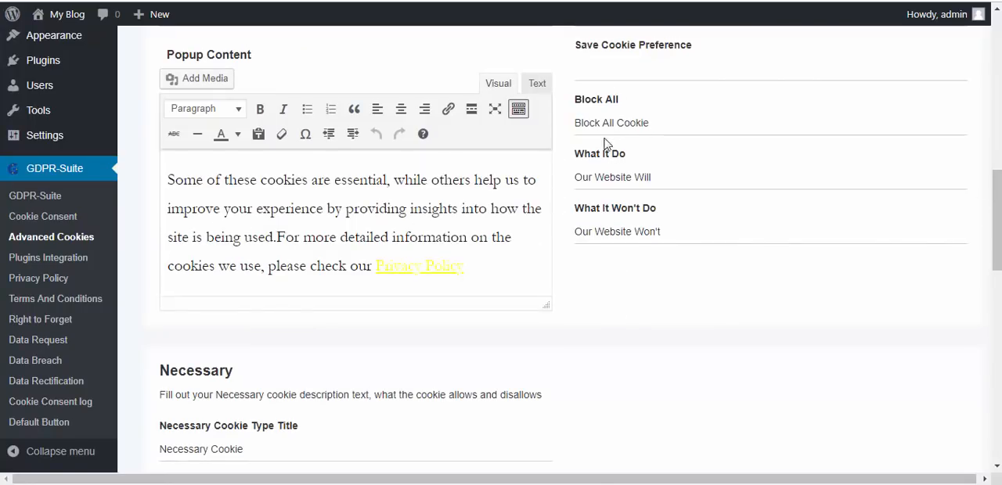
{"action": "left_click_drag", "start_coordinate": [663, 122], "coordinate": [631, 124]}
{"action": "left_click", "coordinate": [702, 120]}
{"action": "left_click_drag", "start_coordinate": [997, 239], "coordinate": [997, 286]}
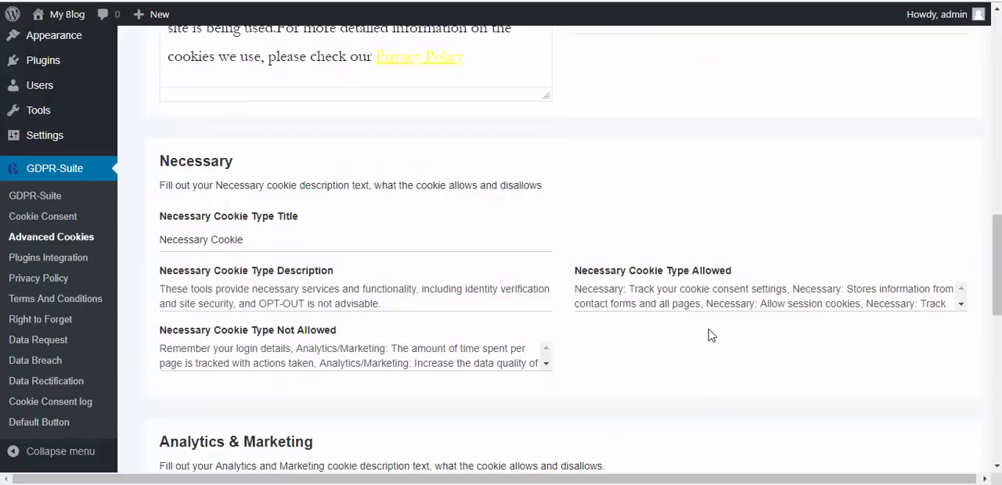
{"action": "scroll", "coordinate": [331, 335], "scroll_direction": "down", "scroll_amount": 9}
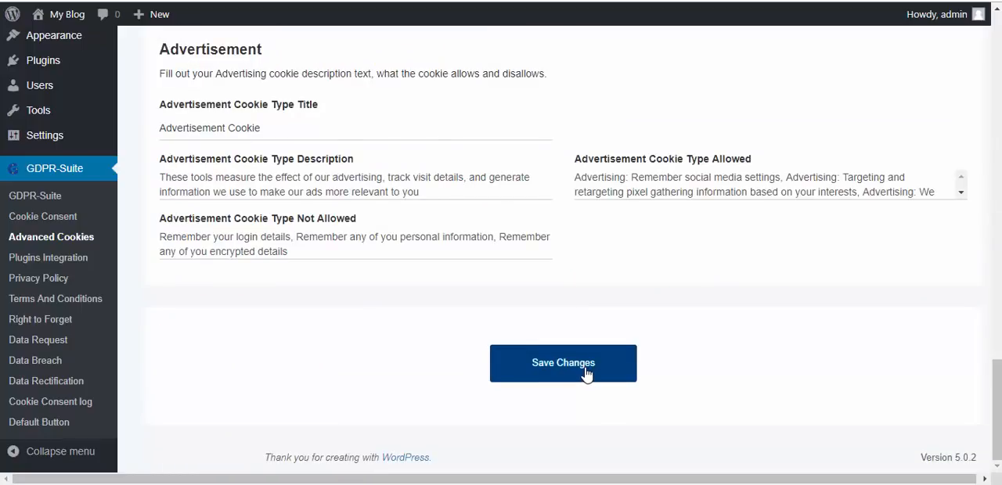
- Save the advanced cookie settings and open the notice's Advanced Settings on the blog's front page
{"action": "left_click", "coordinate": [587, 369]}
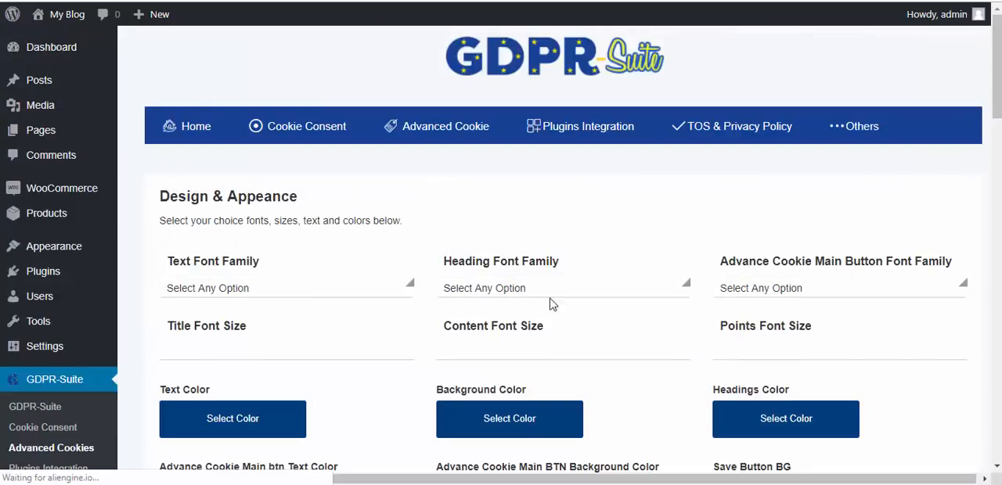
{"action": "left_click_drag", "start_coordinate": [997, 92], "coordinate": [1000, 445]}
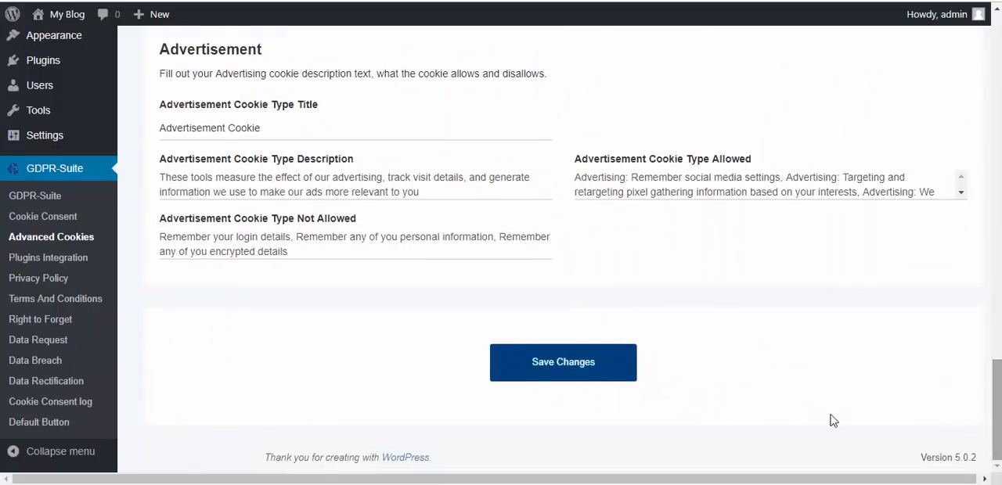
{"action": "left_click", "coordinate": [483, 467]}
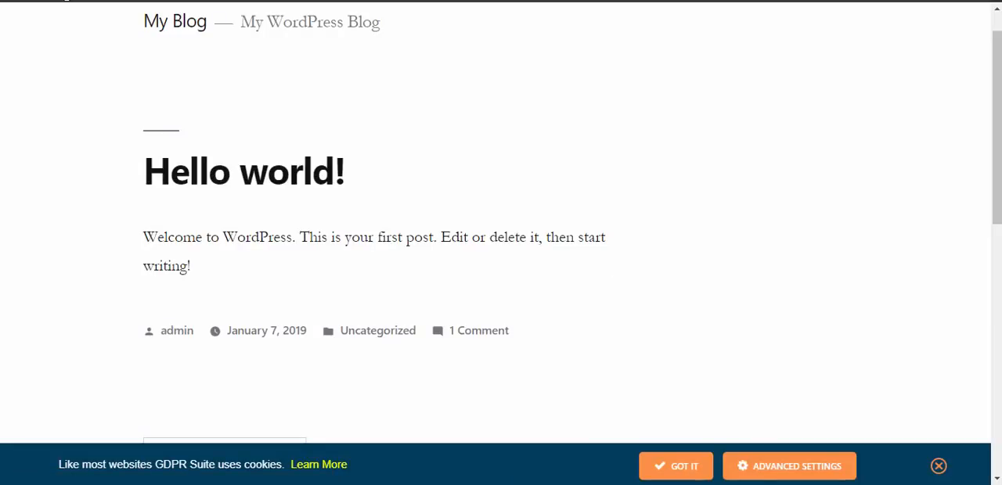
{"action": "left_click", "coordinate": [808, 476]}
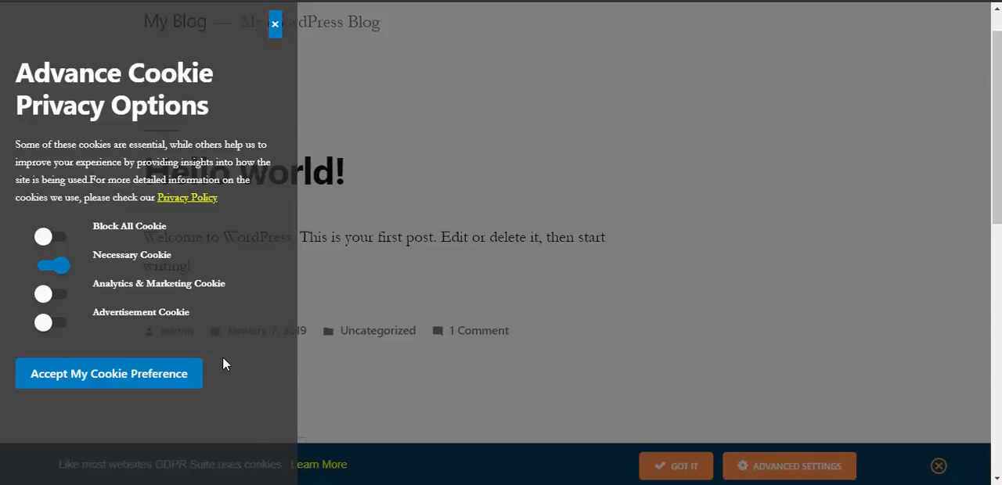
- Enable Analytics & Marketing Cookie and Advertisement Cookie in the privacy options and examine what the website will and won't do
{"action": "mouse_move", "coordinate": [243, 224]}
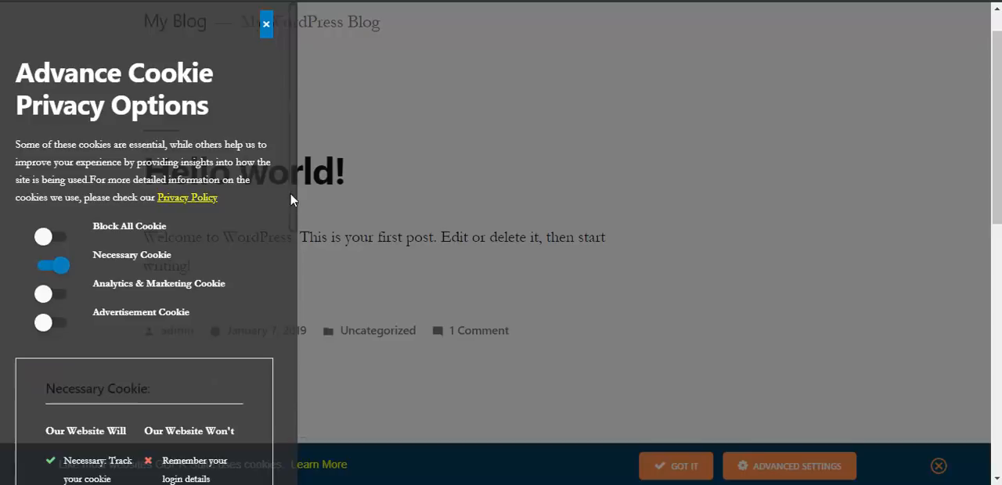
{"action": "left_click_drag", "start_coordinate": [290, 192], "coordinate": [274, 171]}
{"action": "left_click", "coordinate": [50, 294]}
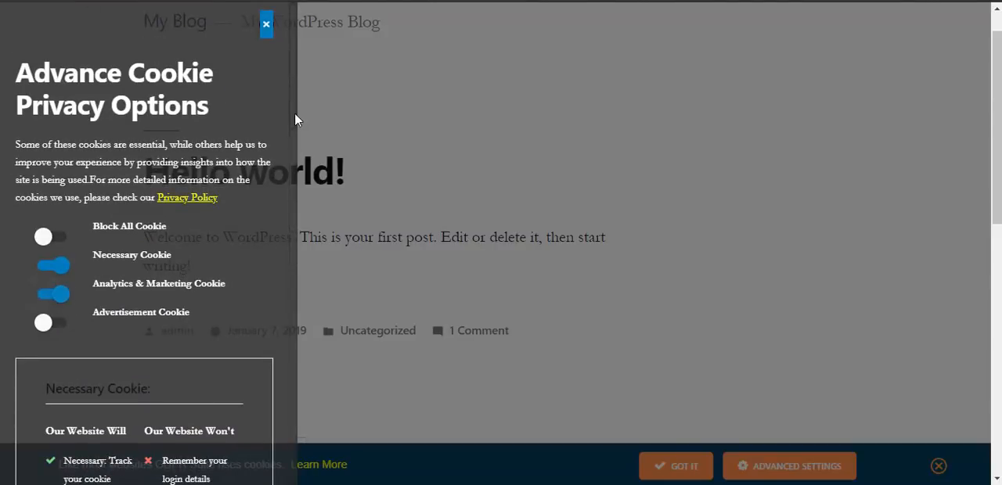
{"action": "scroll", "coordinate": [291, 149], "scroll_direction": "down", "scroll_amount": 3}
{"action": "scroll", "coordinate": [289, 144], "scroll_direction": "up", "scroll_amount": 1}
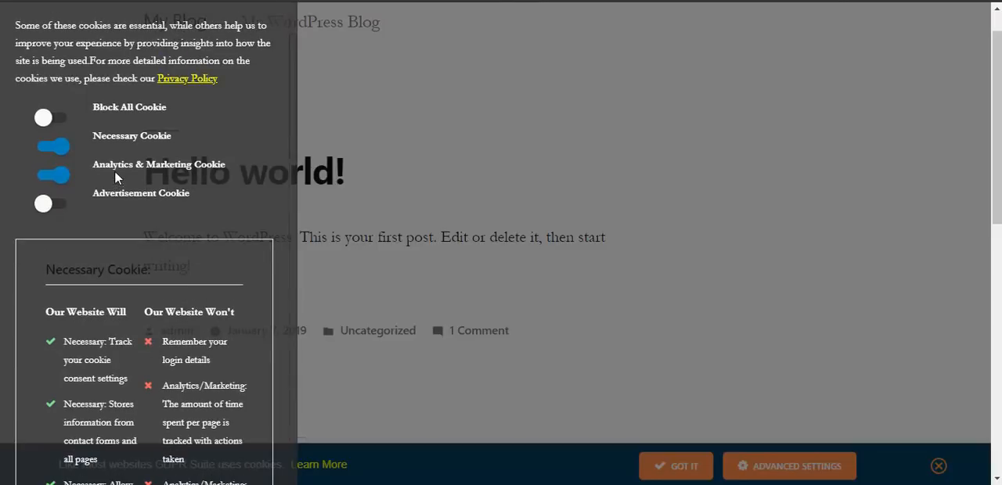
{"action": "left_click_drag", "start_coordinate": [292, 148], "coordinate": [270, 104]}
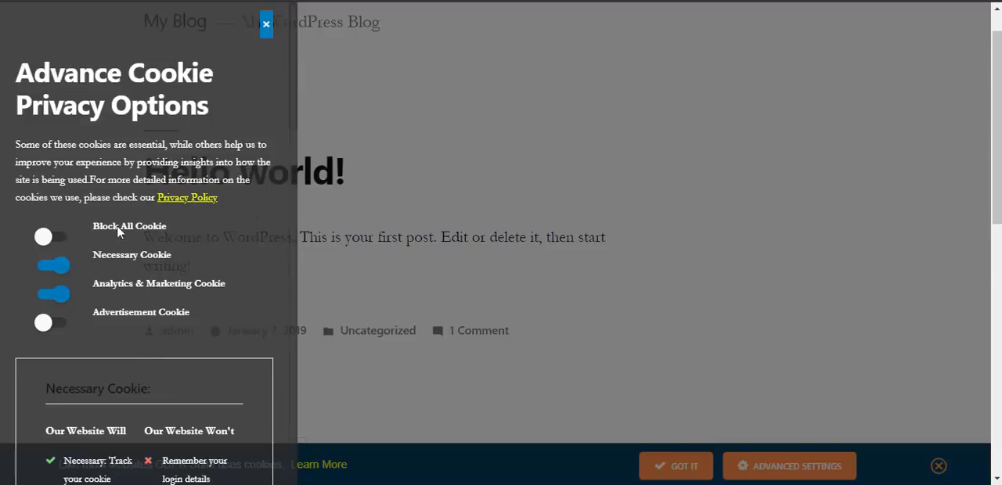
{"action": "left_click", "coordinate": [61, 323]}
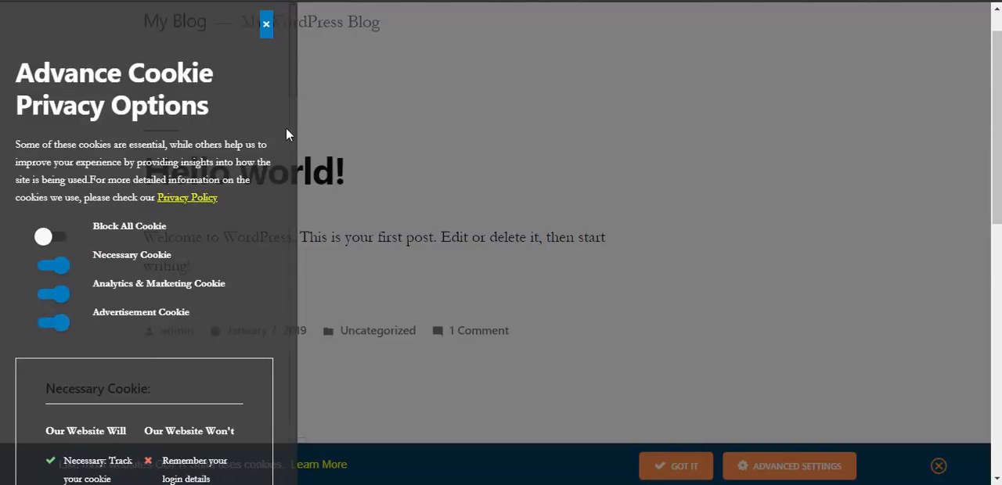
{"action": "left_click_drag", "start_coordinate": [291, 82], "coordinate": [284, 473]}
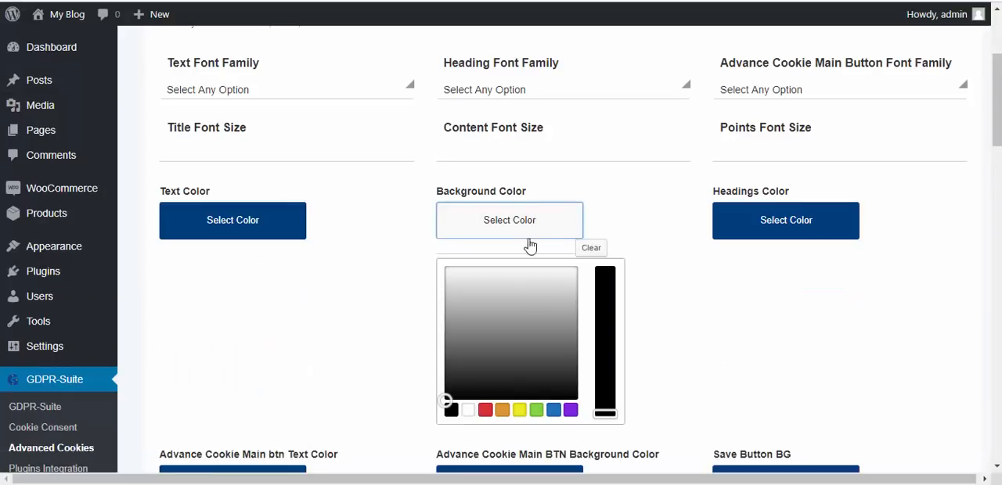
- Set the advanced cookie Background Color to dark green #012607
{"action": "left_click", "coordinate": [536, 410]}
{"action": "left_click", "coordinate": [492, 380]}
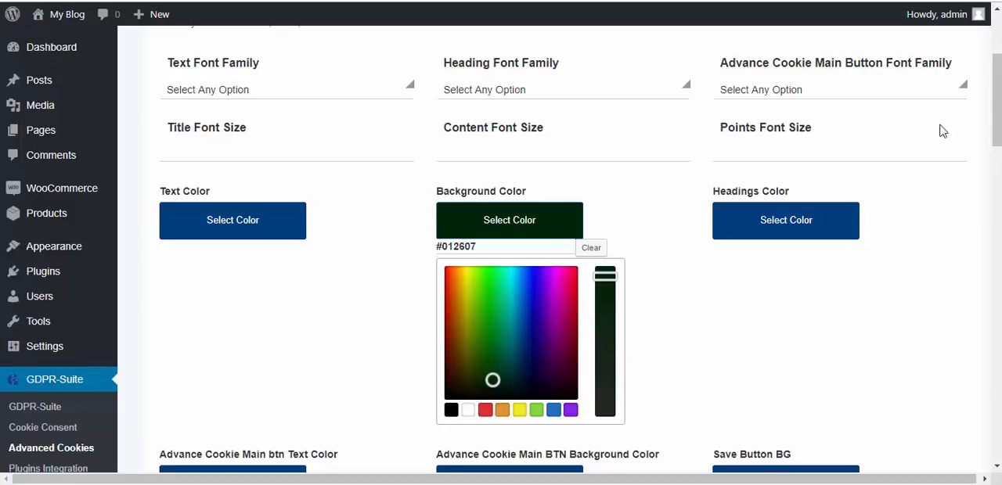
{"action": "mouse_move", "coordinate": [998, 107]}
{"action": "left_mouse_down"}
{"action": "mouse_move", "coordinate": [996, 79]}
{"action": "mouse_move", "coordinate": [996, 101]}
{"action": "left_mouse_up"}
{"action": "left_click", "coordinate": [747, 234]}
{"action": "left_click", "coordinate": [656, 162]}
{"action": "scroll", "coordinate": [995, 102], "scroll_direction": "down", "scroll_amount": 2}
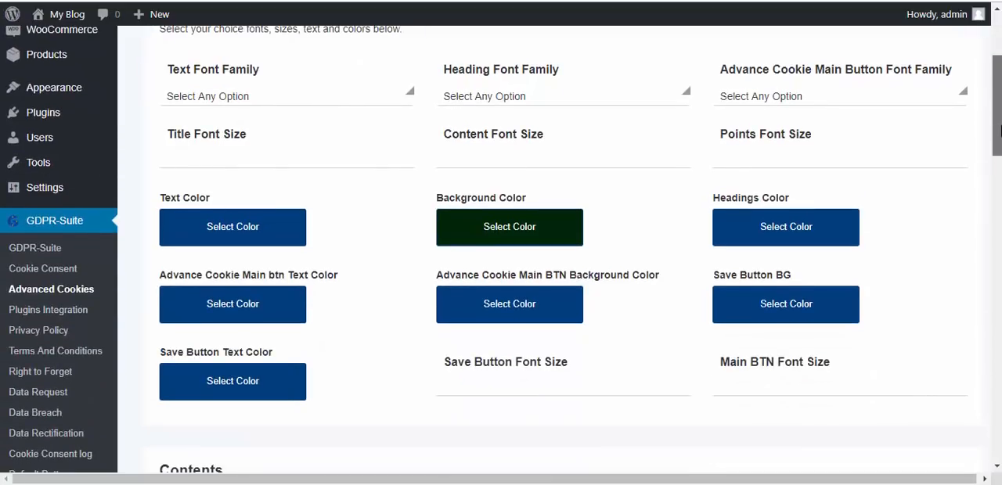
- Set the Save Button BG to red #ff0000 and the Advance Cookie Main btn Text Color to white
{"action": "left_click", "coordinate": [834, 275]}
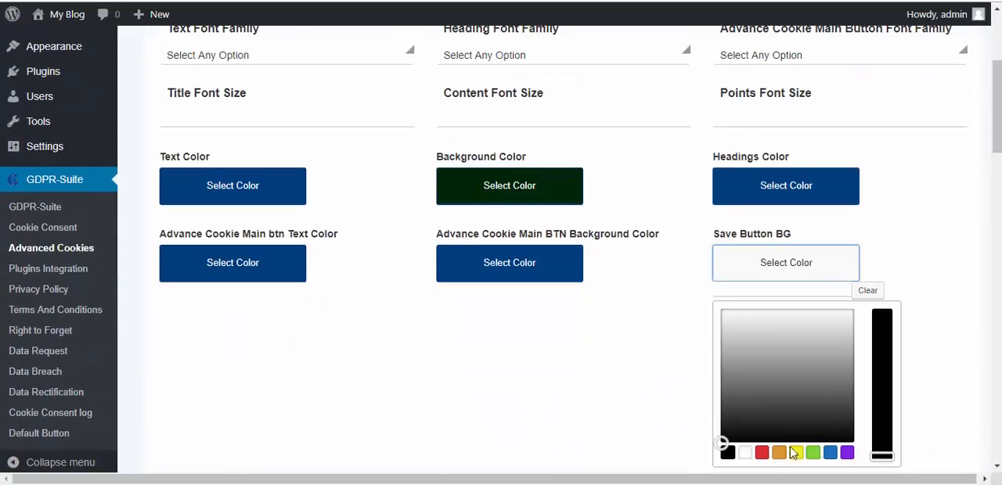
{"action": "left_click", "coordinate": [762, 457]}
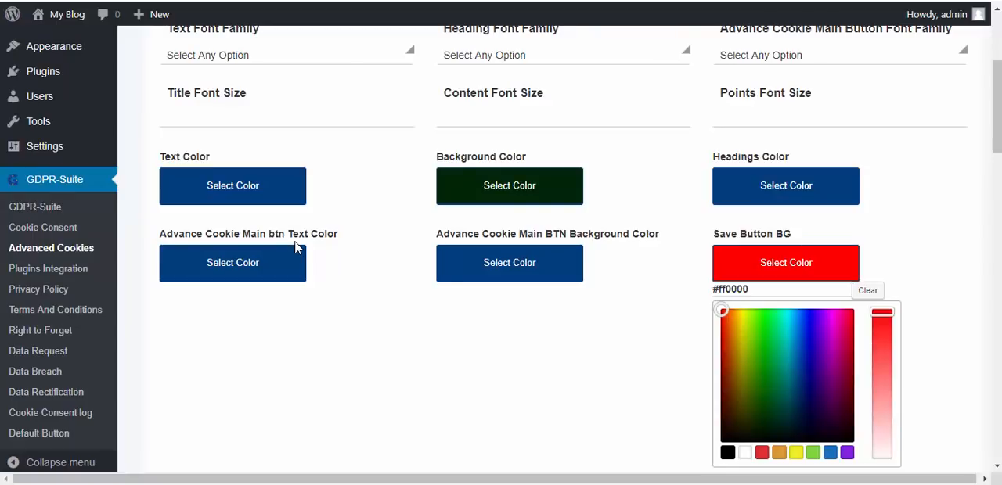
{"action": "left_click", "coordinate": [241, 268]}
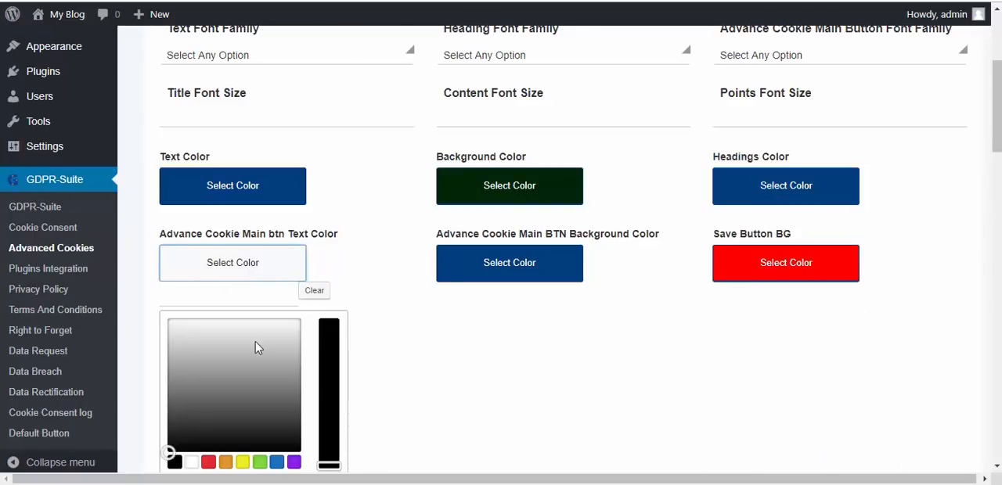
{"action": "left_click", "coordinate": [220, 365]}
{"action": "left_click", "coordinate": [437, 387]}
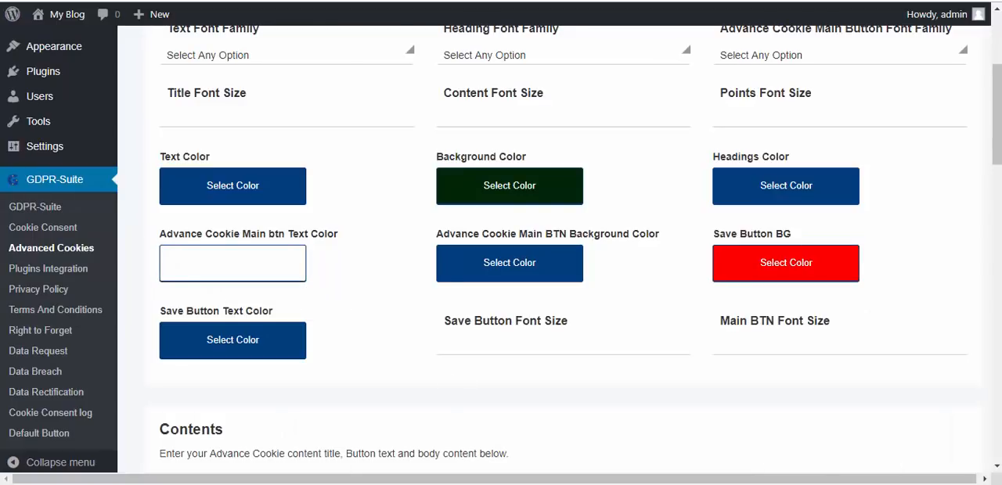
- Save the advanced cookie color changes
{"action": "scroll", "coordinate": [501, 352], "scroll_direction": "up", "scroll_amount": 1}
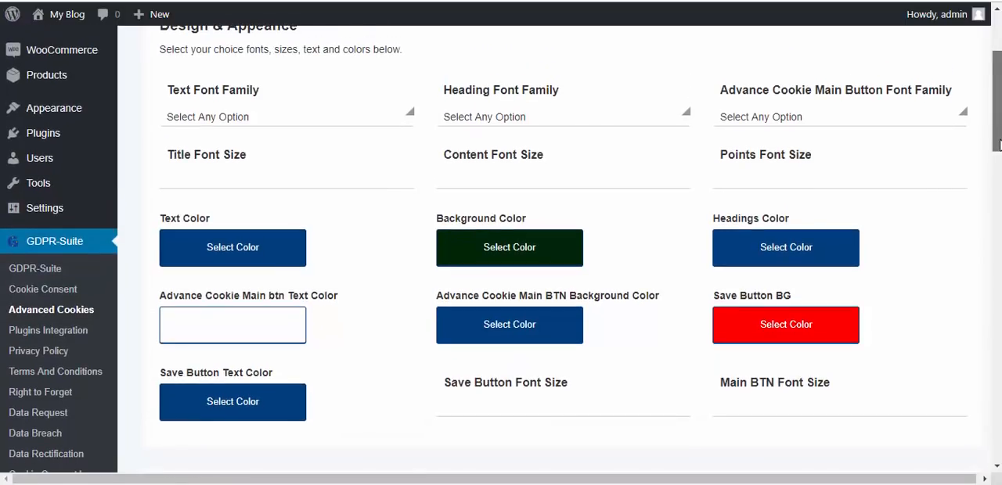
{"action": "left_click_drag", "start_coordinate": [999, 152], "coordinate": [999, 464]}
{"action": "left_click", "coordinate": [572, 366]}
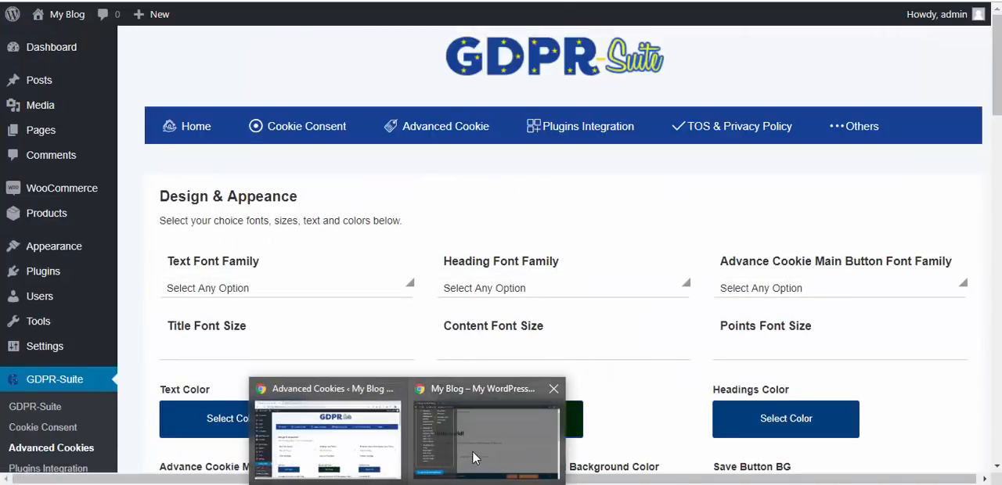
- Check the restyled Advance Cookie Privacy Options on the blog's front page and accept the cookie preference
{"action": "left_click", "coordinate": [472, 450]}
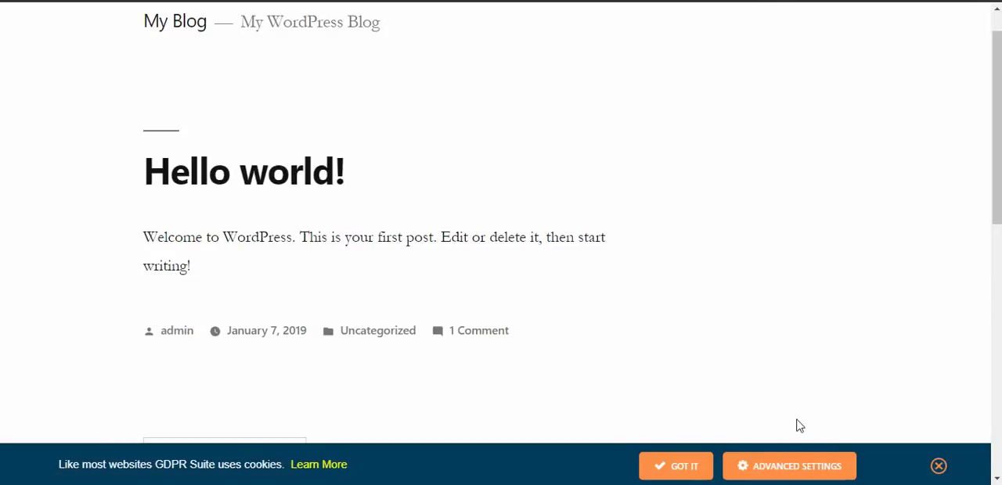
{"action": "left_click", "coordinate": [814, 473]}
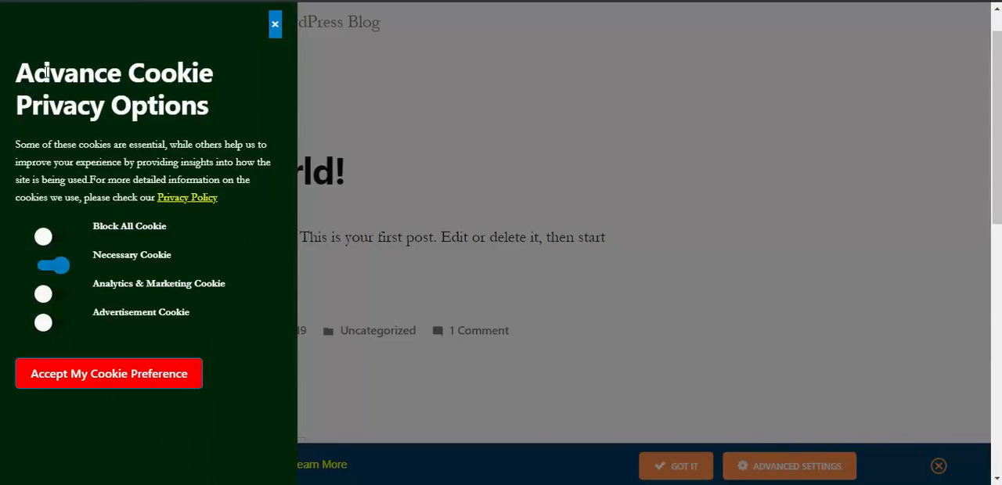
{"action": "left_click_drag", "start_coordinate": [46, 74], "coordinate": [100, 90]}
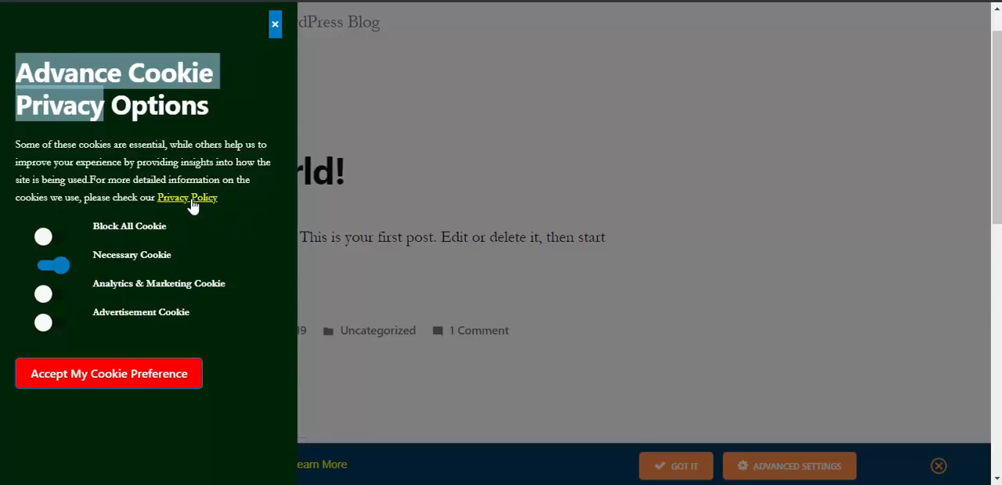
{"action": "left_click", "coordinate": [99, 377]}
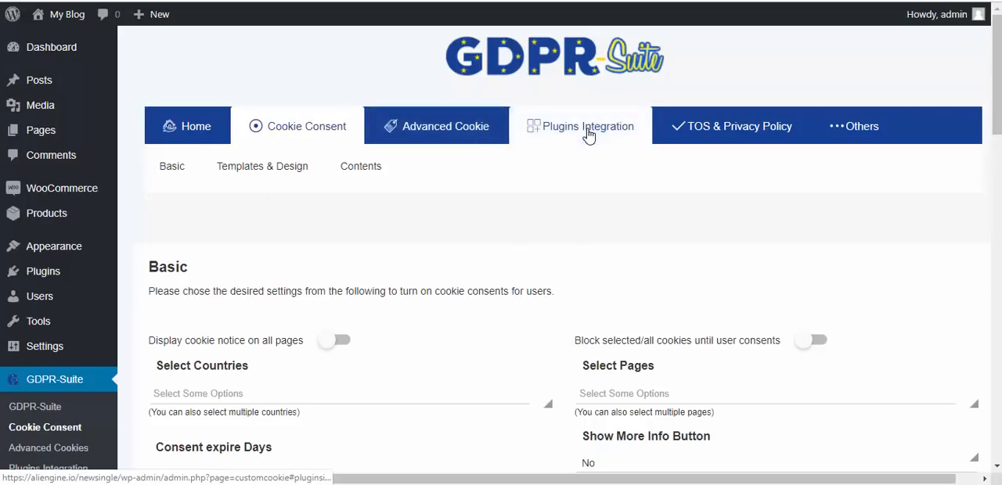
- Open the plugin's WordPress integration settings and set Enable Integration to Yes for Wordpress Comments
{"action": "left_click", "coordinate": [588, 134]}
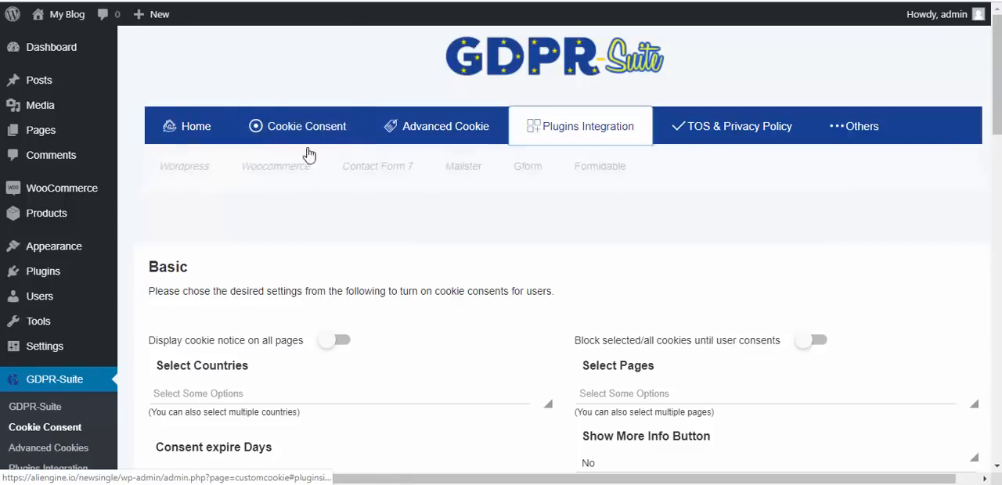
{"action": "left_click", "coordinate": [192, 173]}
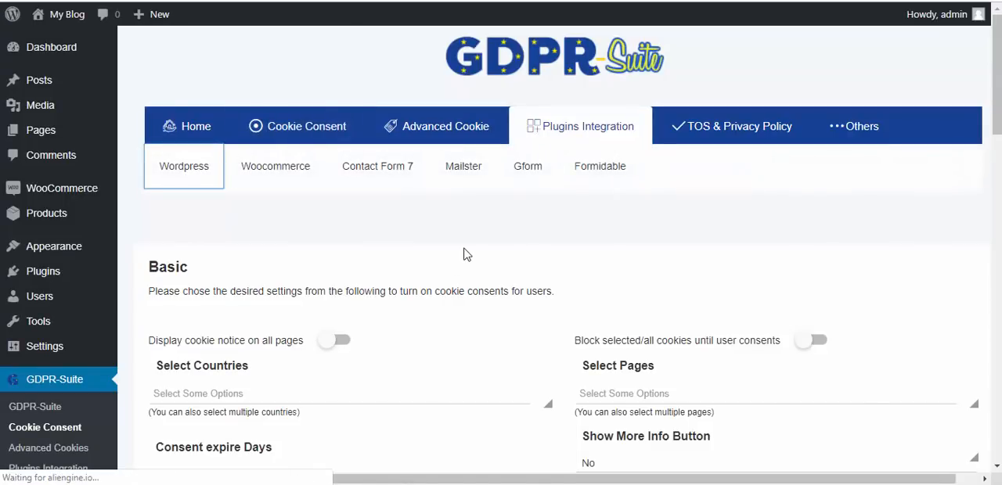
{"action": "left_click_drag", "start_coordinate": [998, 141], "coordinate": [998, 182]}
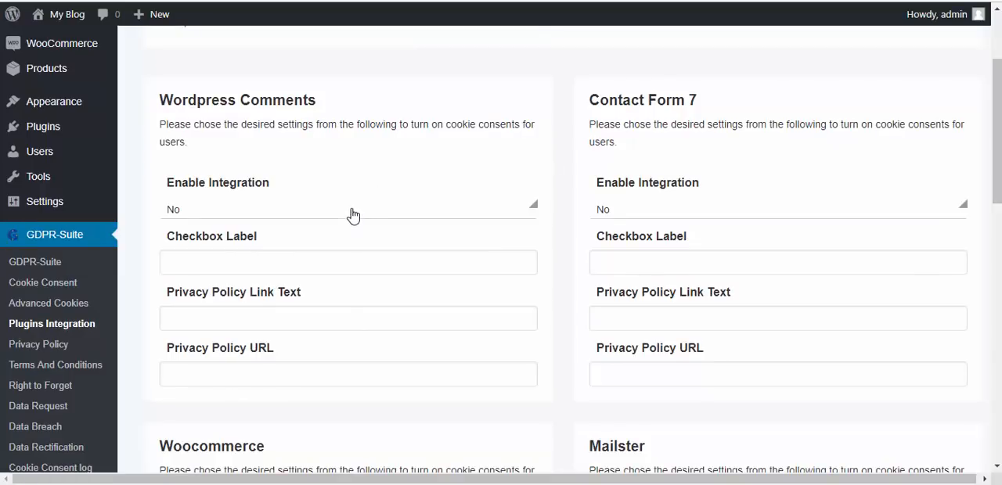
{"action": "left_click", "coordinate": [351, 214]}
{"action": "left_click", "coordinate": [320, 263]}
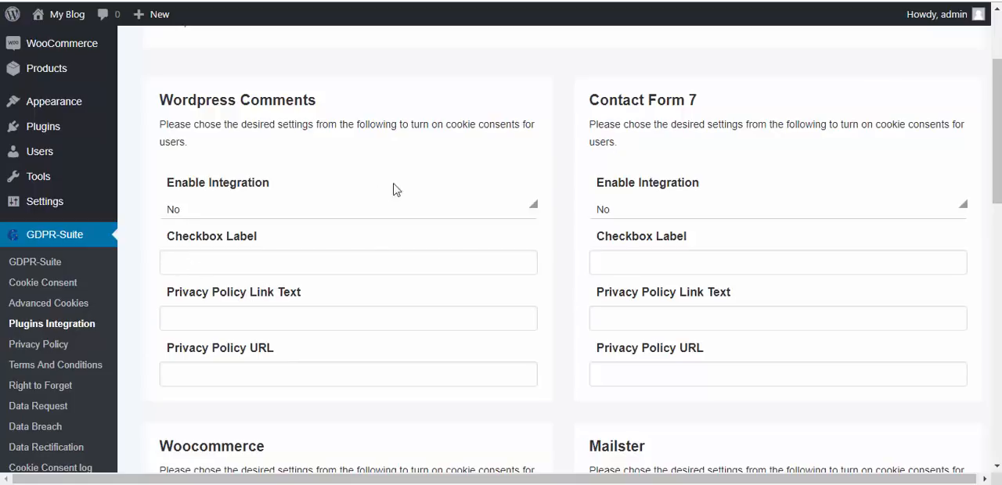
{"action": "left_click", "coordinate": [352, 211]}
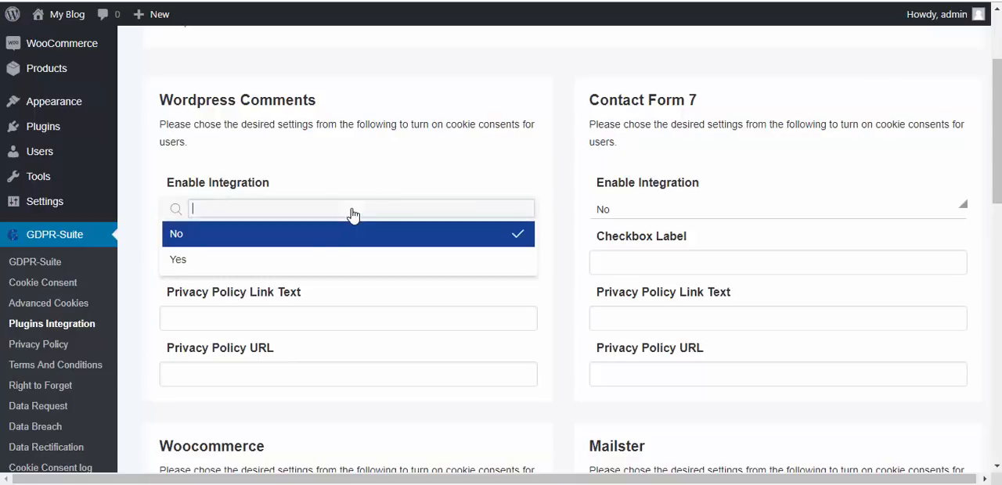
{"action": "left_click", "coordinate": [321, 260]}
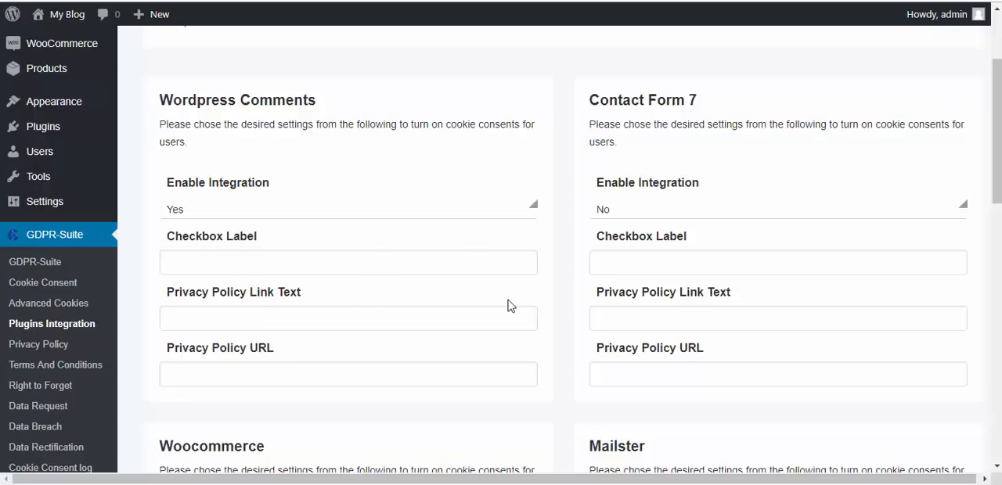
- Set Enable Integration to Yes for Woocommerce and save the plugin integration changes
{"action": "left_click_drag", "start_coordinate": [997, 148], "coordinate": [997, 239]}
{"action": "left_click", "coordinate": [444, 271]}
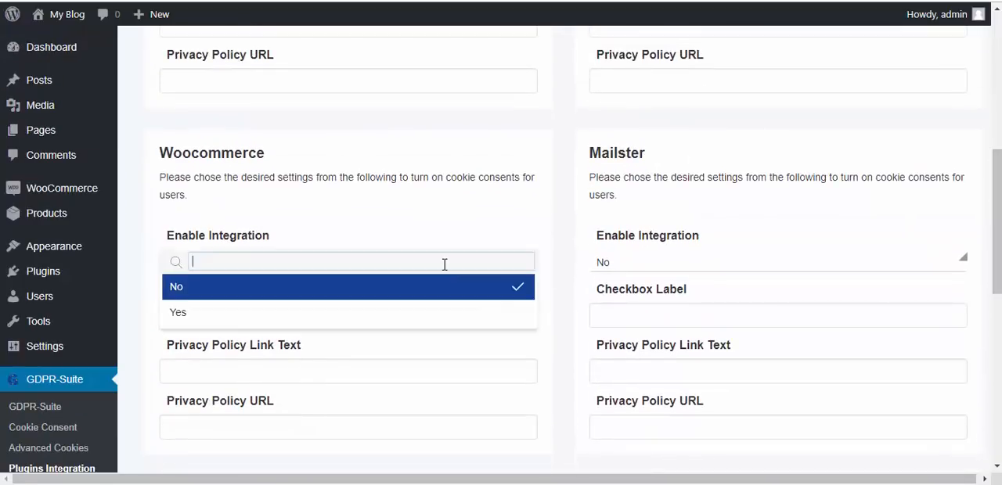
{"action": "left_click", "coordinate": [359, 315]}
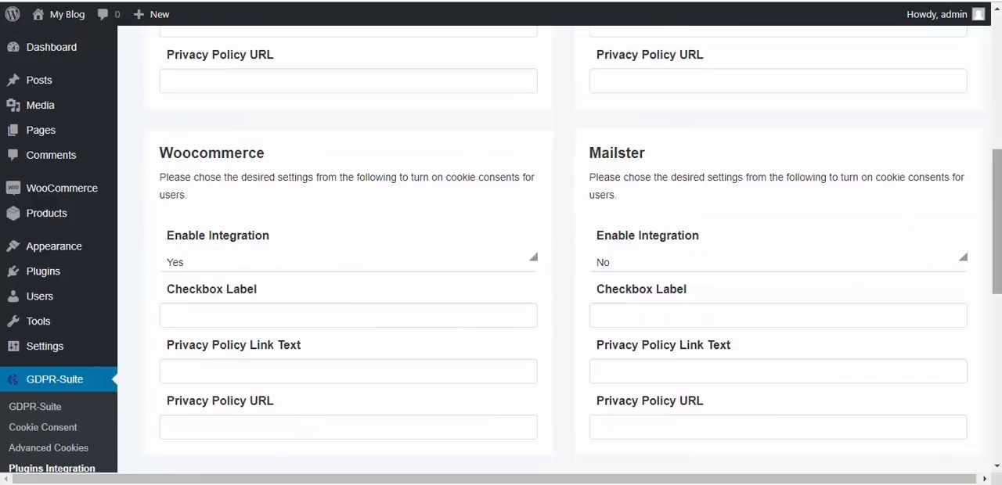
{"action": "scroll", "coordinate": [547, 376], "scroll_direction": "down", "scroll_amount": 10}
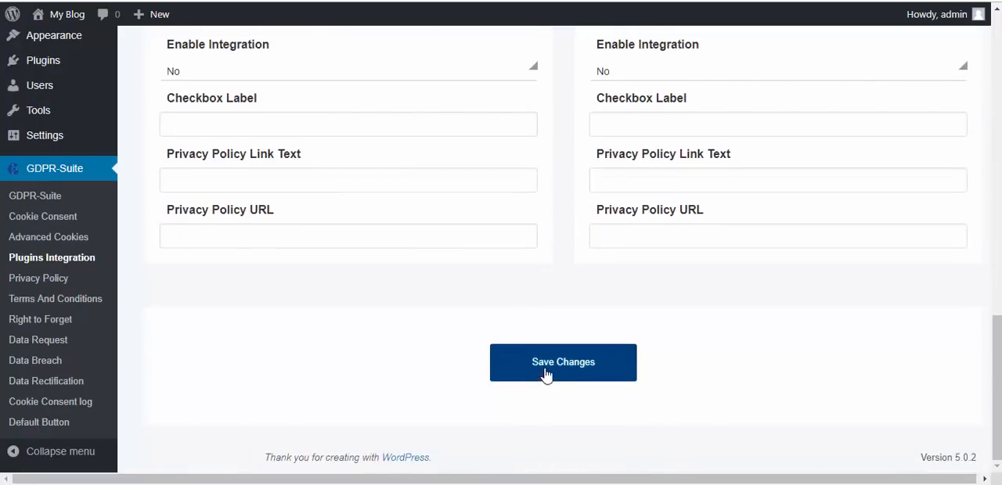
{"action": "left_click", "coordinate": [599, 370]}
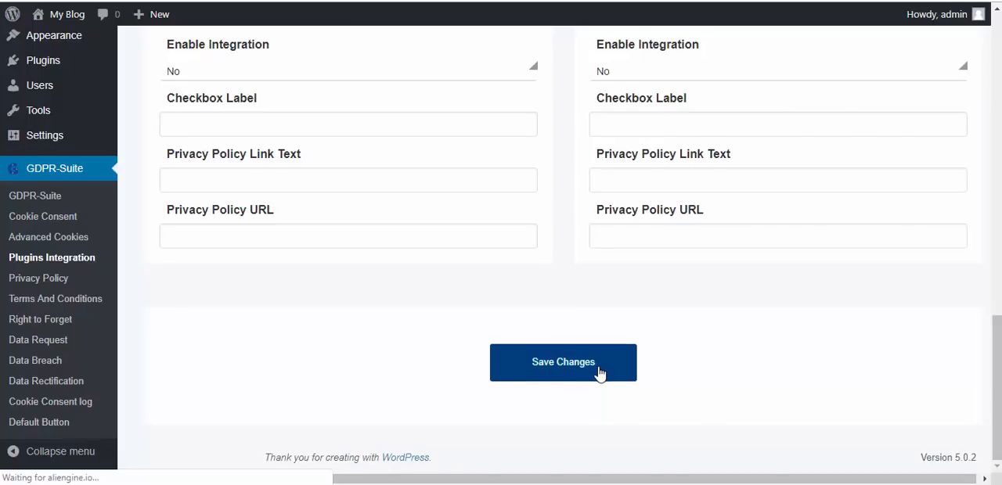
- Check the Leave a comment form under the Hello world! post on the live blog
{"action": "left_click", "coordinate": [545, 227]}
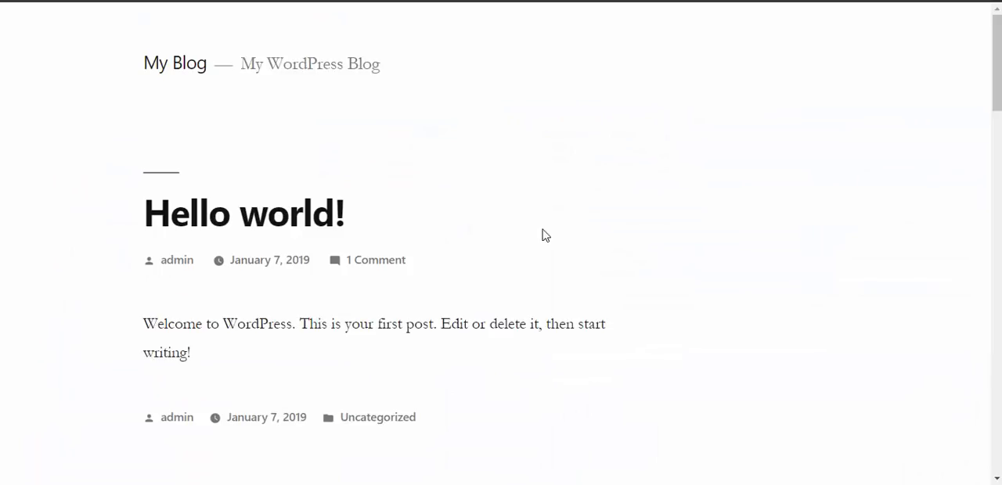
{"action": "left_click_drag", "start_coordinate": [996, 101], "coordinate": [995, 234]}
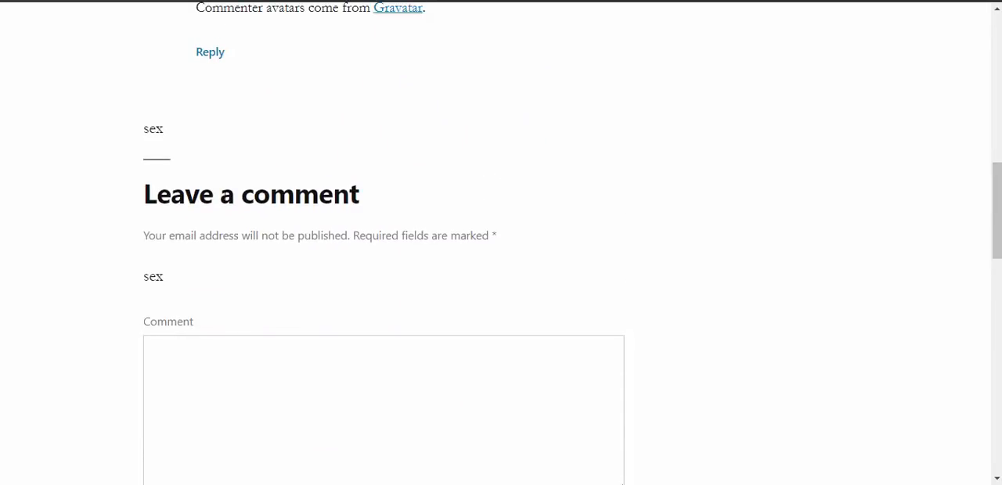
{"action": "left_click_drag", "start_coordinate": [144, 194], "coordinate": [271, 197]}
{"action": "left_click", "coordinate": [533, 216]}
{"action": "left_click_drag", "start_coordinate": [996, 236], "coordinate": [992, 277]}
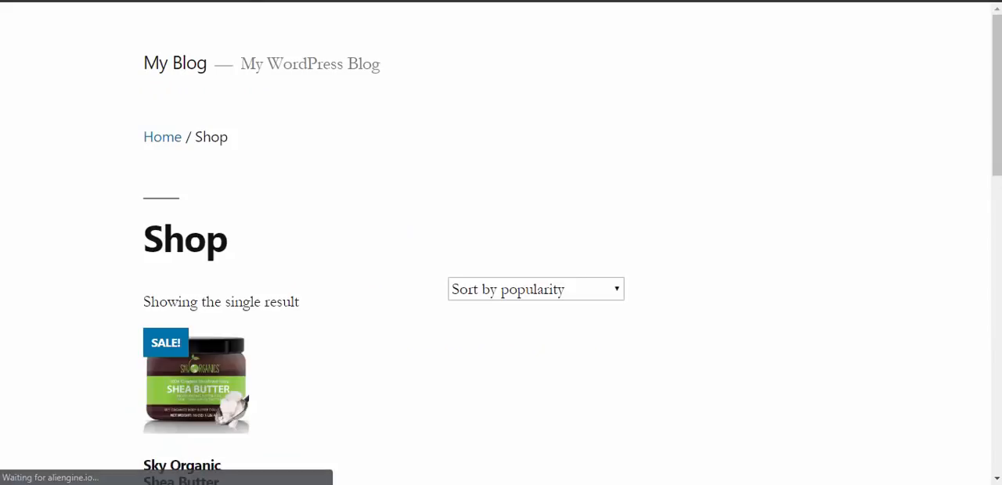
- Open the Sky Organic Shea Butter product in the shop and check its review form
{"action": "left_click", "coordinate": [188, 379]}
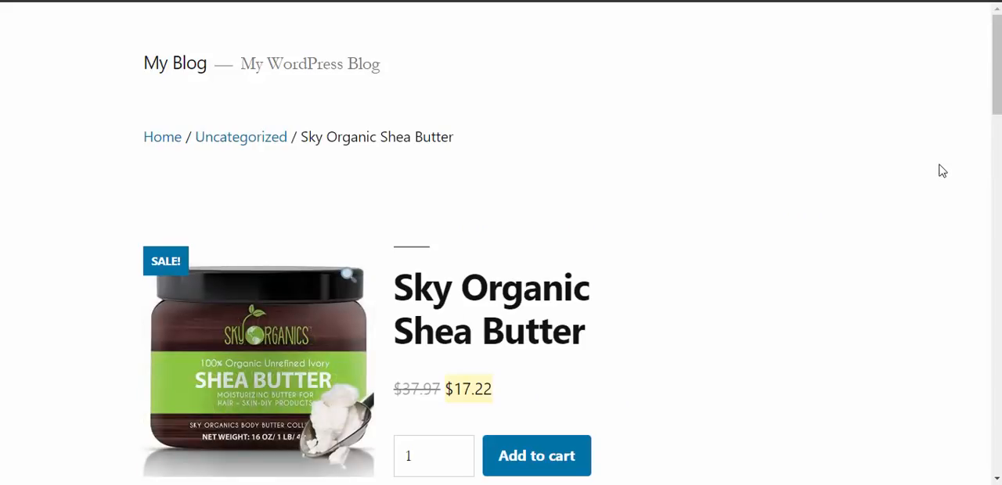
{"action": "left_click_drag", "start_coordinate": [994, 100], "coordinate": [993, 201]}
{"action": "scroll", "coordinate": [156, 94], "scroll_direction": "down", "scroll_amount": 4}
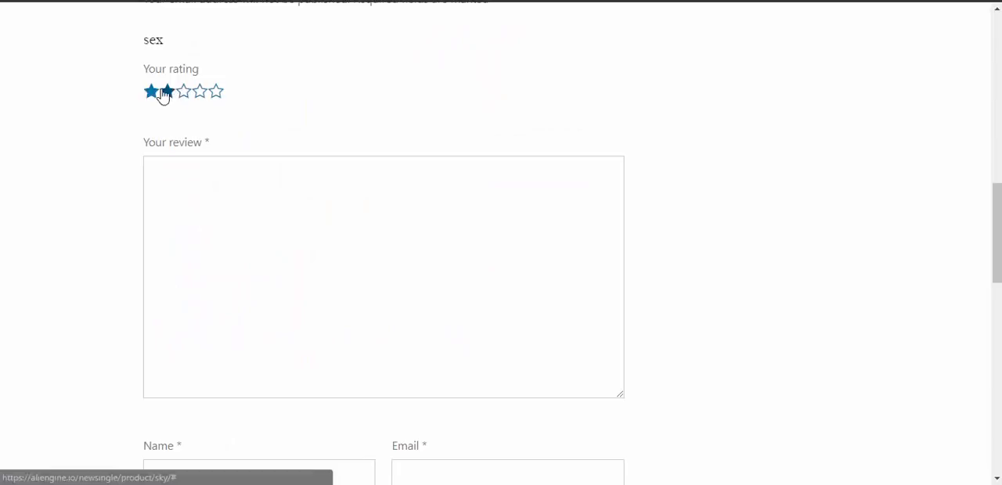
{"action": "scroll", "coordinate": [148, 322], "scroll_direction": "down", "scroll_amount": 3}
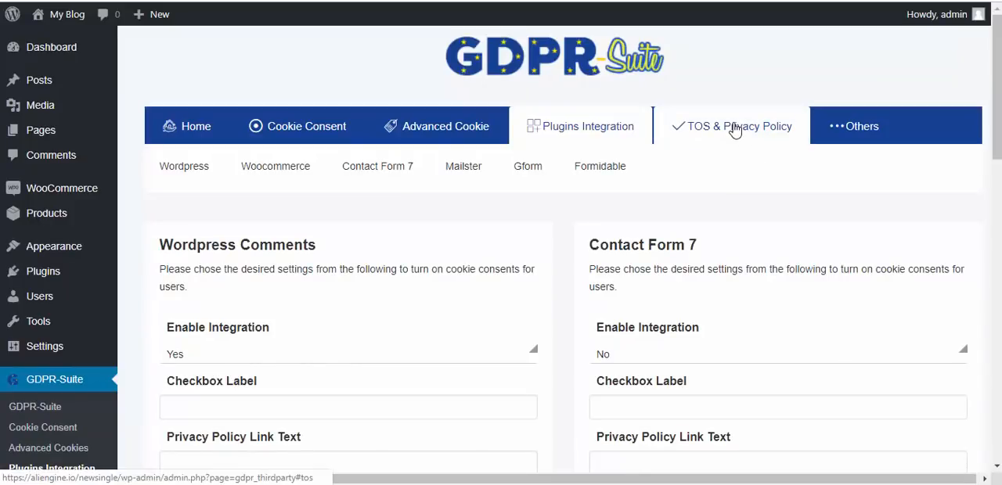
- In the Terms & Conditions settings, set the Button Text to Accept Terms and the page to redirect to after acceptance to Hello world!
{"action": "left_click", "coordinate": [733, 130]}
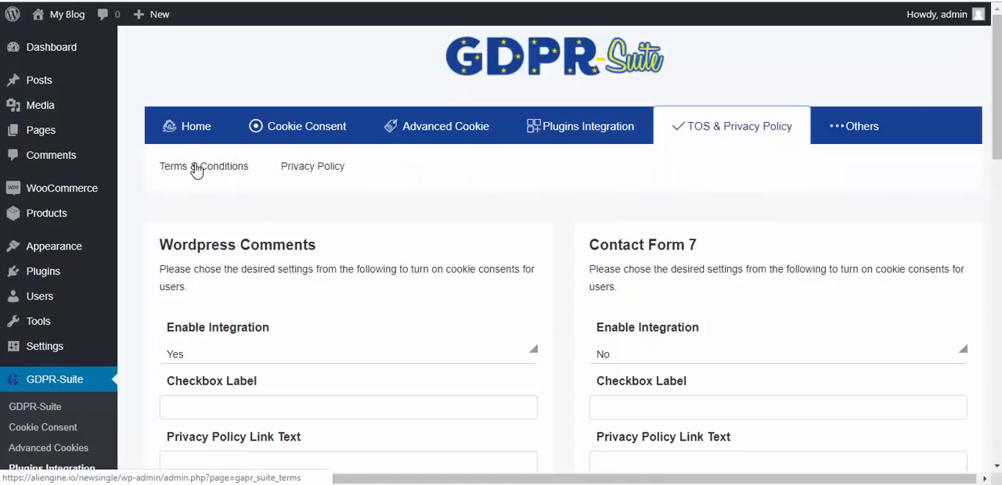
{"action": "left_click", "coordinate": [197, 172]}
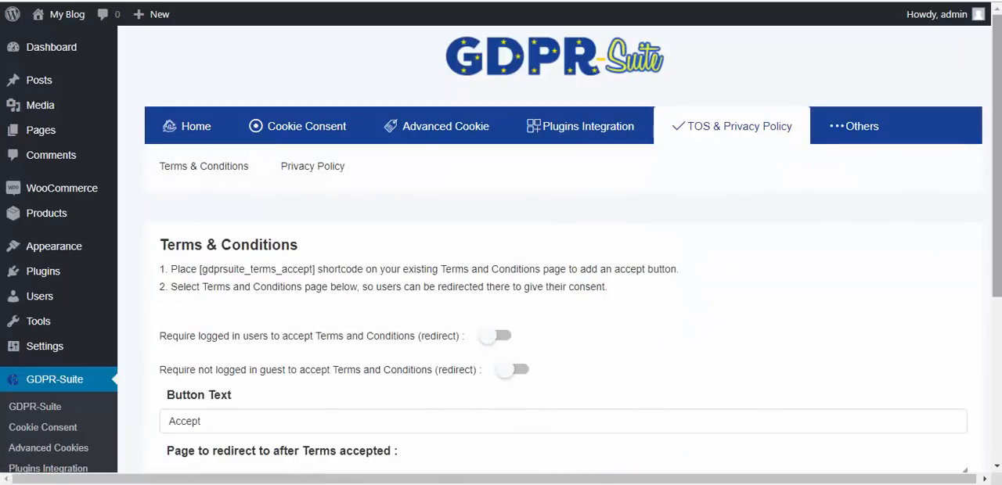
{"action": "left_click_drag", "start_coordinate": [999, 155], "coordinate": [1000, 218]}
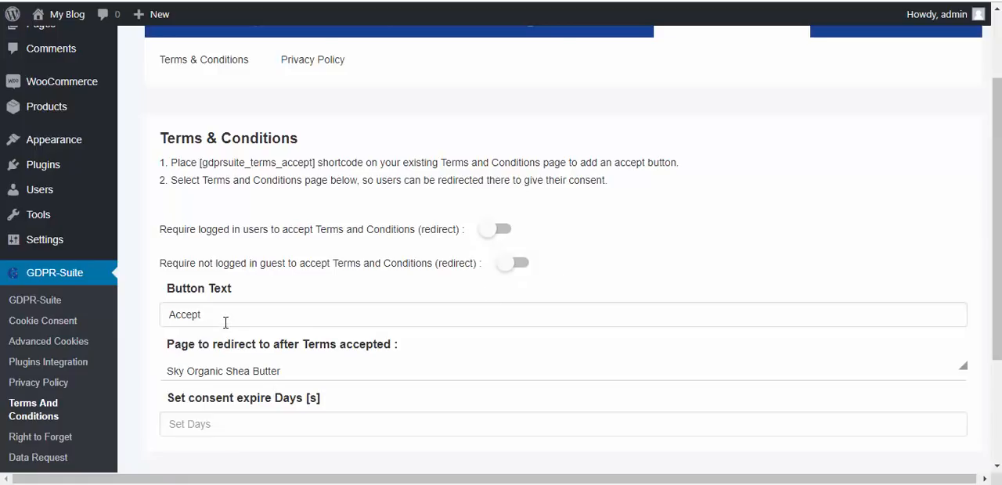
{"action": "left_click_drag", "start_coordinate": [220, 315], "coordinate": [154, 322]}
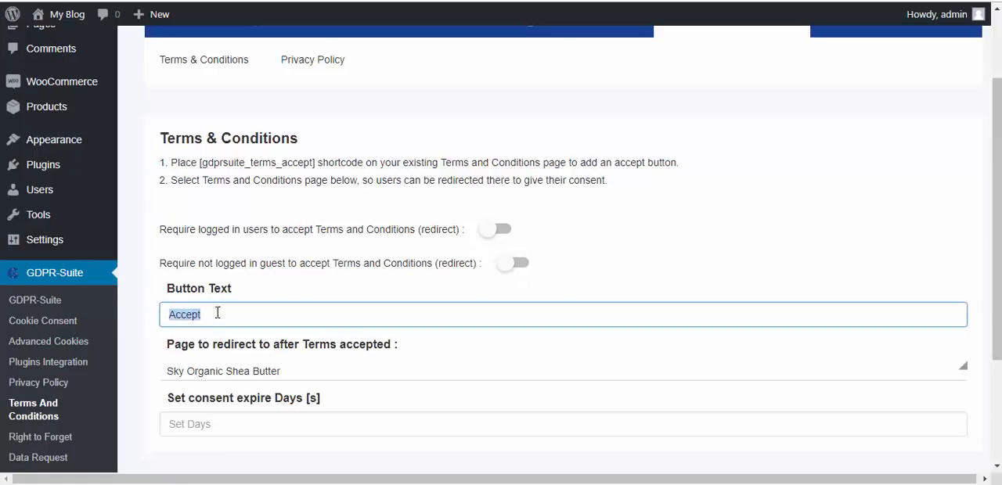
{"action": "left_click", "coordinate": [215, 313]}
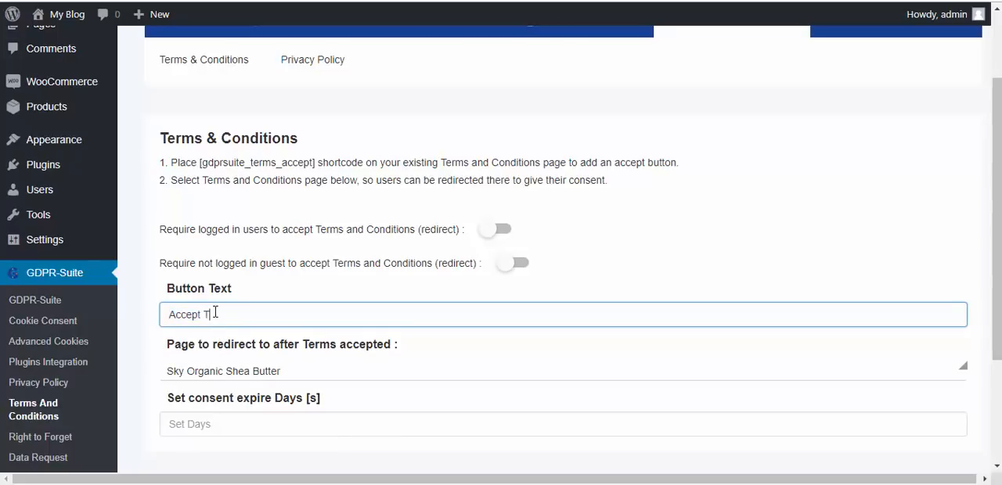
{"action": "scroll", "coordinate": [215, 313], "scroll_direction": "down", "scroll_amount": 1}
{"action": "left_click", "coordinate": [924, 305]}
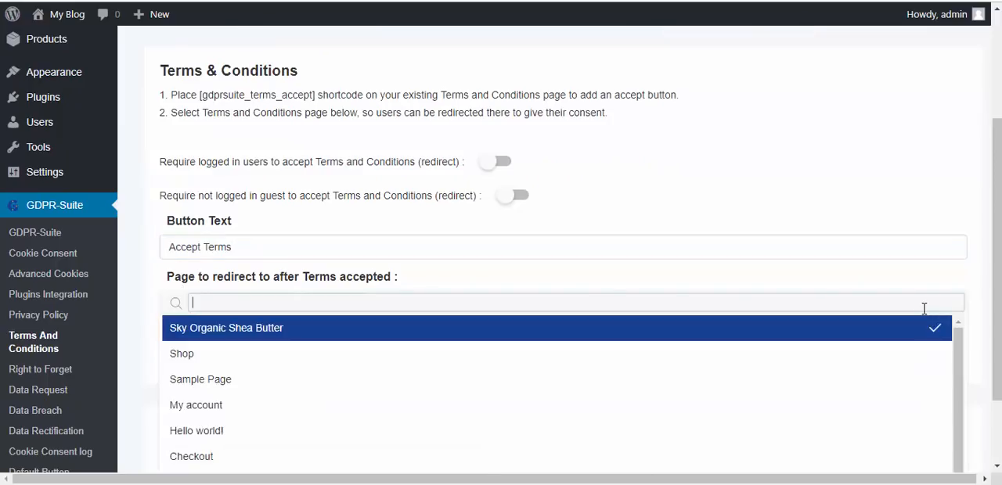
{"action": "left_click", "coordinate": [749, 439]}
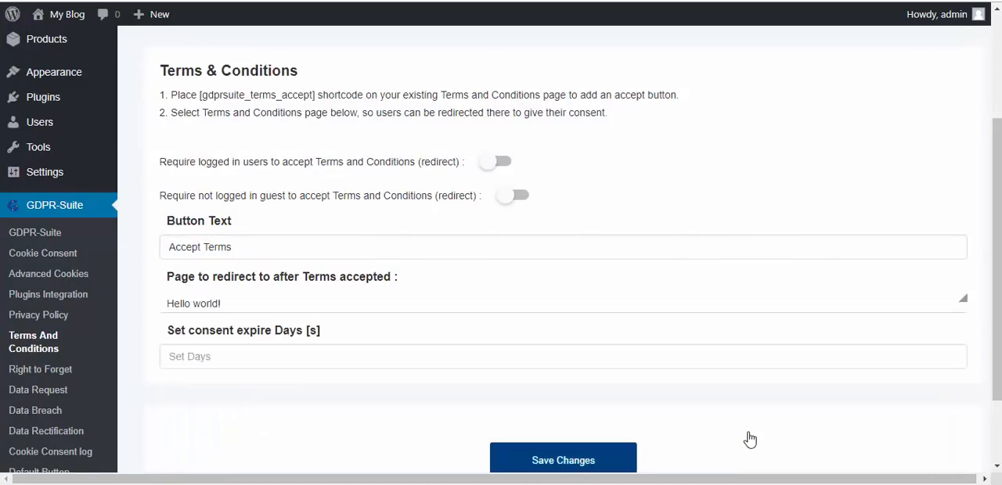
- Require both logged-in users and guests who are not logged in to accept the Terms and Conditions
{"action": "left_click", "coordinate": [209, 360]}
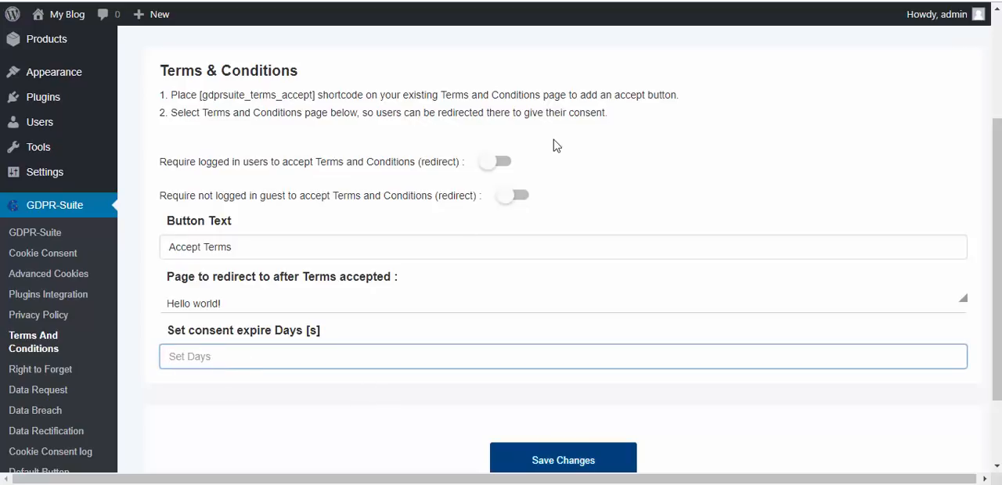
{"action": "left_click", "coordinate": [505, 163]}
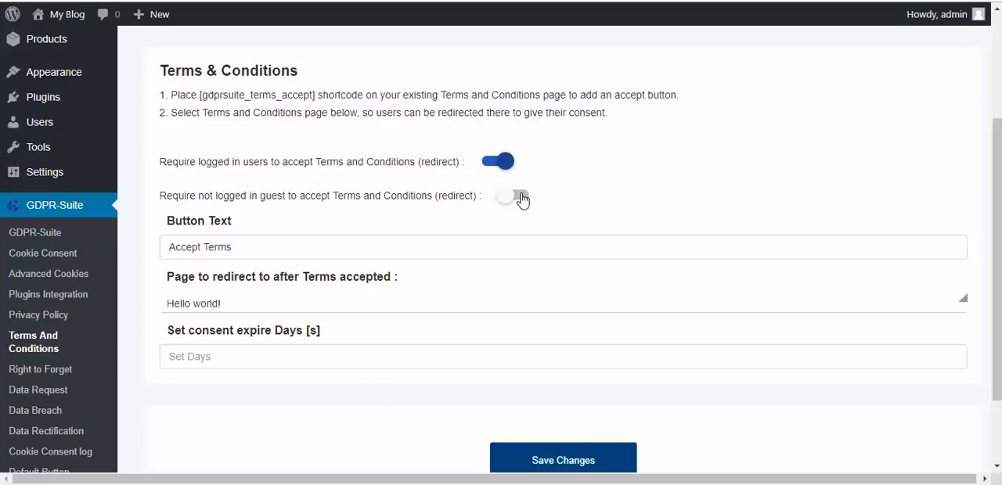
{"action": "left_click", "coordinate": [522, 197]}
{"action": "scroll", "coordinate": [966, 278], "scroll_direction": "down", "scroll_amount": 1}
{"action": "scroll", "coordinate": [966, 278], "scroll_direction": "up", "scroll_amount": 1}
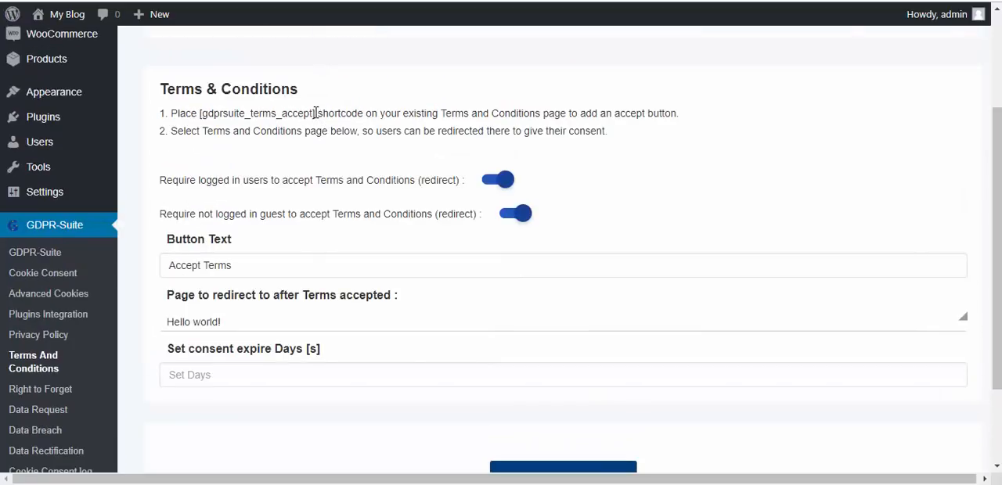
- Highlight the [gdprsuite_terms_accept] shortcode and save the Terms & Conditions changes
{"action": "left_click_drag", "start_coordinate": [316, 113], "coordinate": [202, 113]}
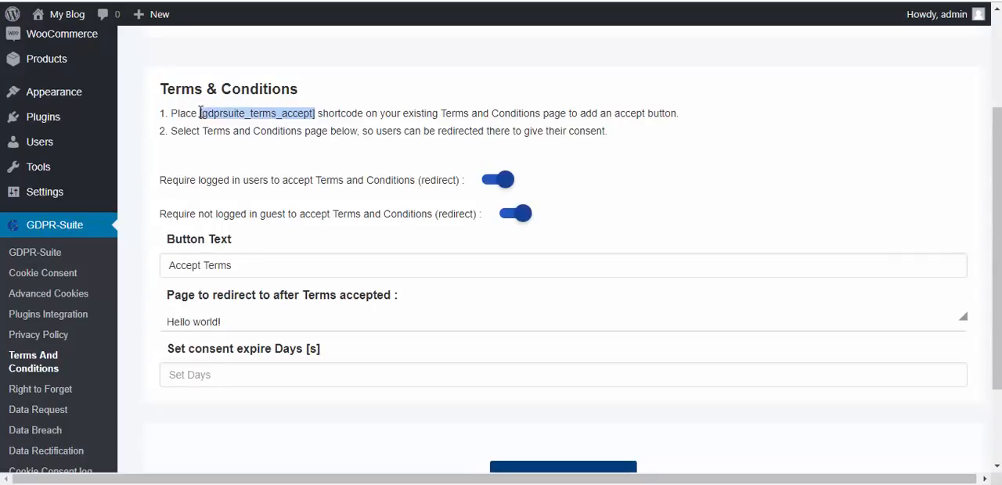
{"action": "scroll", "coordinate": [666, 335], "scroll_direction": "down", "scroll_amount": 2}
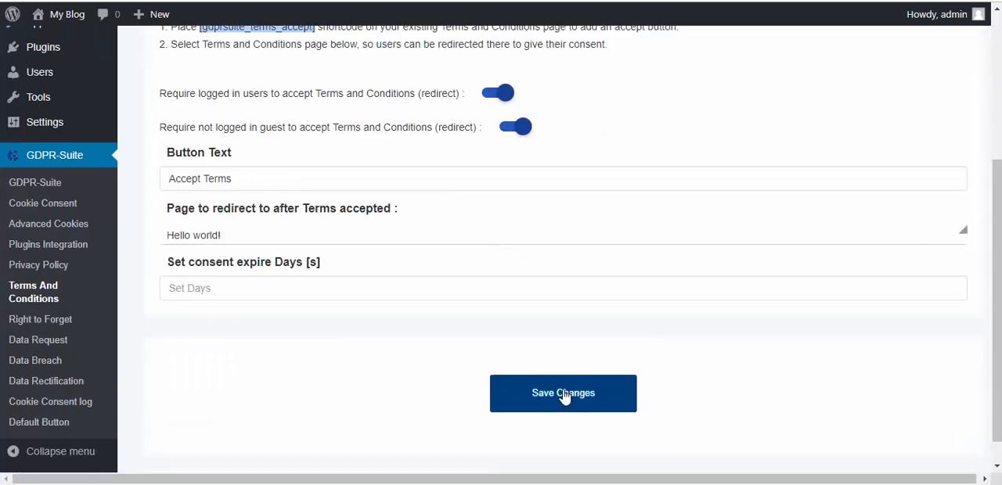
{"action": "left_click", "coordinate": [566, 398]}
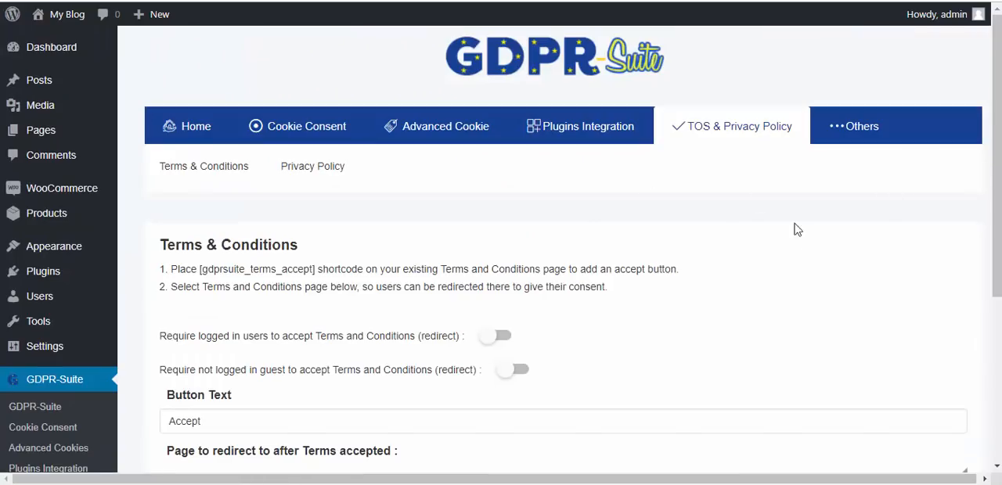
- Open the plugin's Privacy Policy settings and review the available options
{"action": "left_click", "coordinate": [305, 173]}
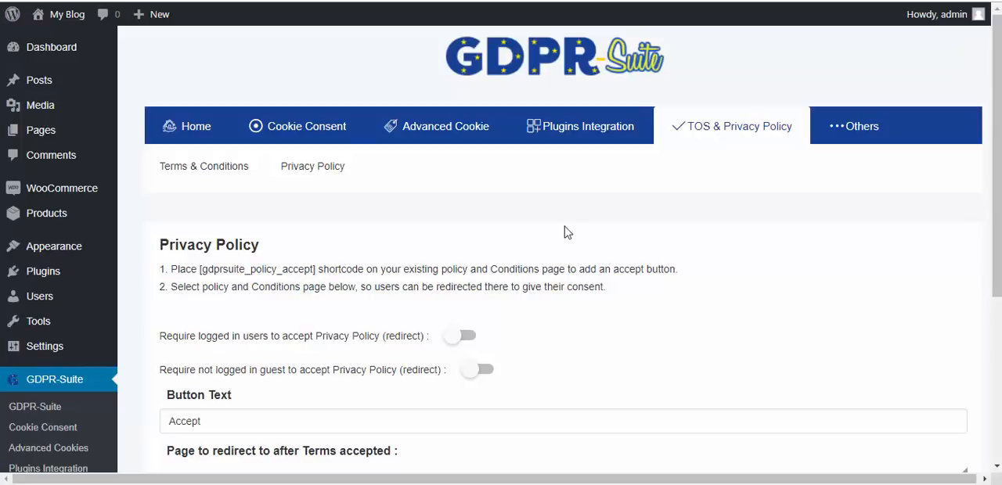
{"action": "scroll", "coordinate": [356, 193], "scroll_direction": "down", "scroll_amount": 3}
{"action": "scroll", "coordinate": [356, 193], "scroll_direction": "up", "scroll_amount": 1}
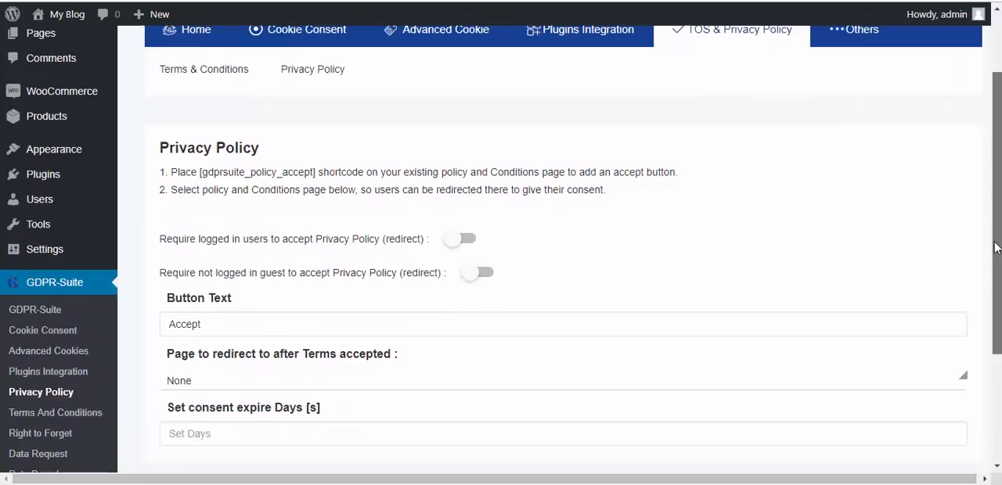
{"action": "scroll", "coordinate": [993, 123], "scroll_direction": "up", "scroll_amount": 1}
- Open the list of all pages in a separate tab and open the draft Privacy Policy page for editing
{"action": "mouse_move", "coordinate": [51, 108]}
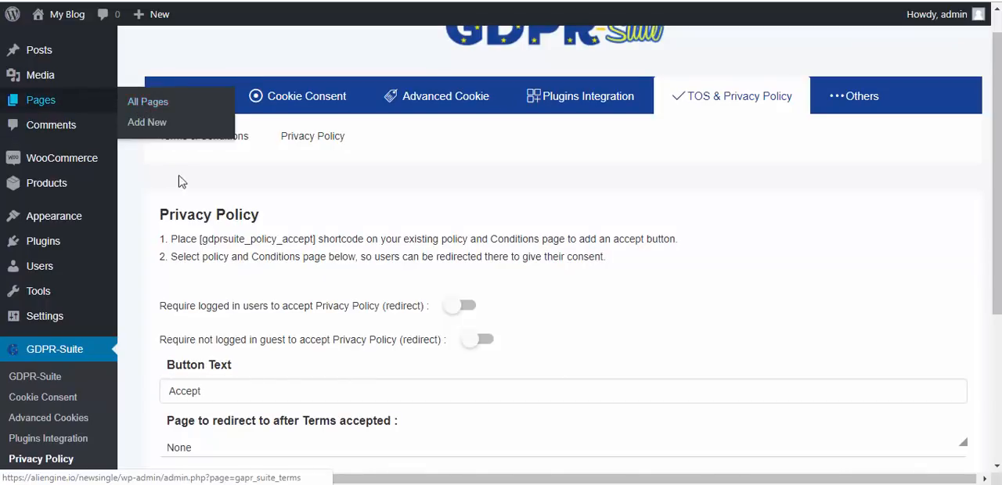
{"action": "right_click", "coordinate": [141, 107]}
{"action": "left_click", "coordinate": [179, 113]}
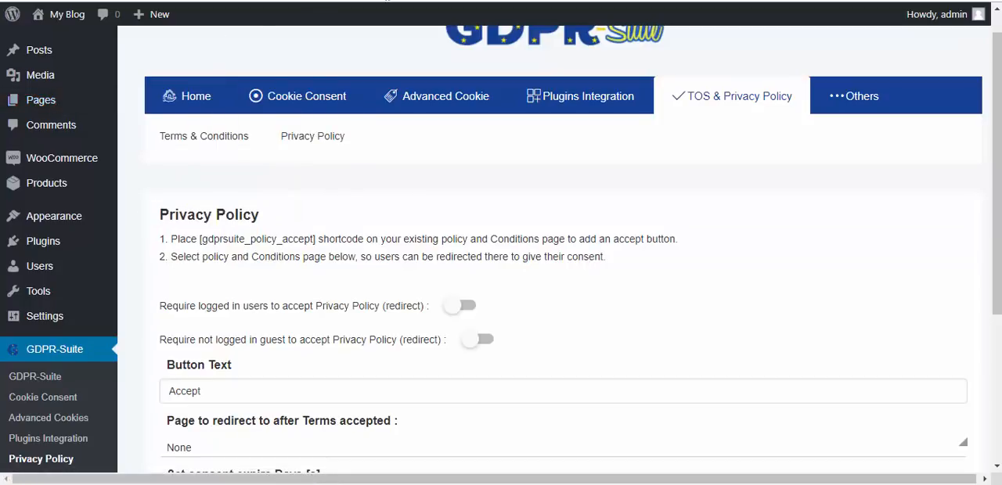
{"action": "left_click", "coordinate": [386, 0]}
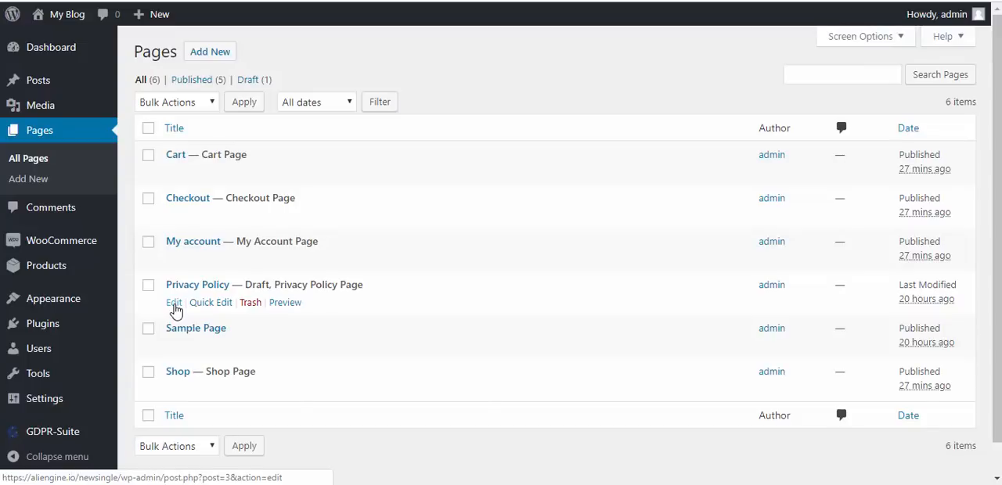
{"action": "left_click", "coordinate": [174, 305]}
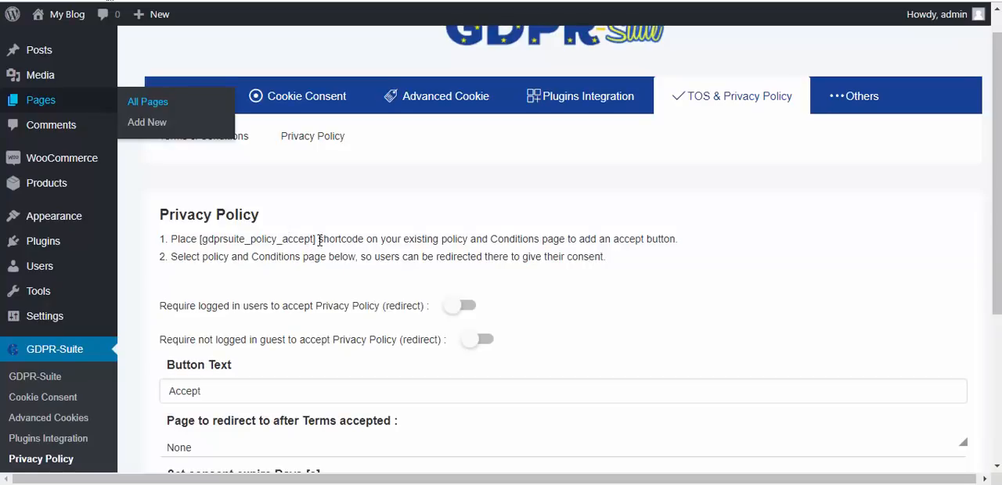
- Copy the [gdprsuite_policy_accept] shortcode and add it as a heading block at the end of the Privacy Policy page
{"action": "left_click_drag", "start_coordinate": [314, 240], "coordinate": [207, 237]}
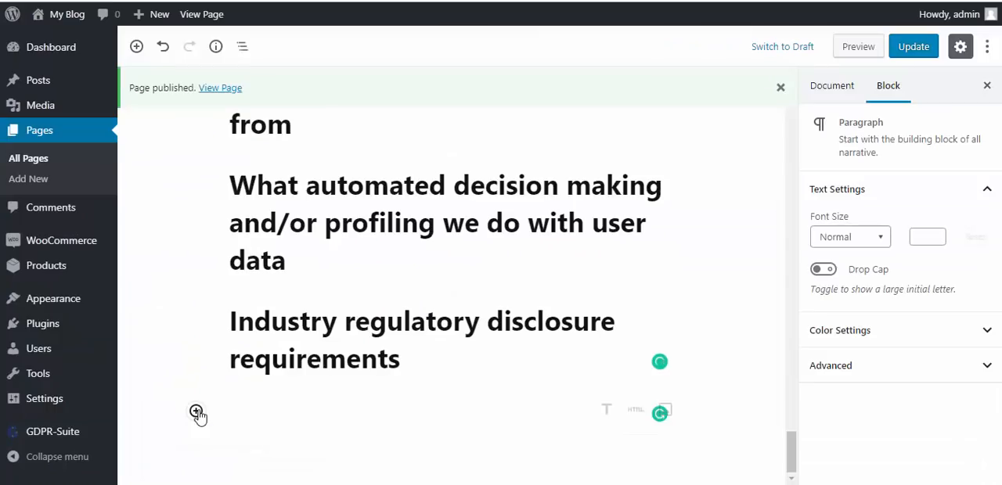
{"action": "left_click", "coordinate": [196, 411]}
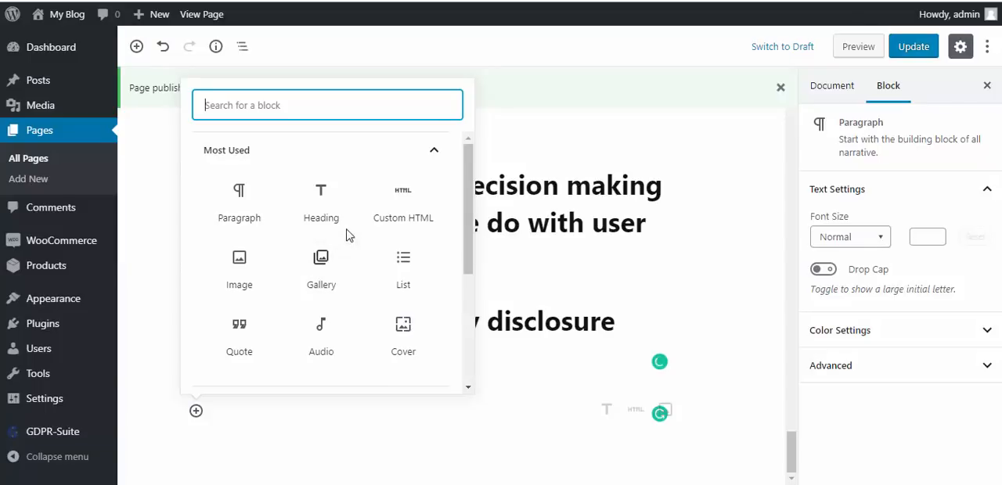
{"action": "left_click", "coordinate": [258, 217]}
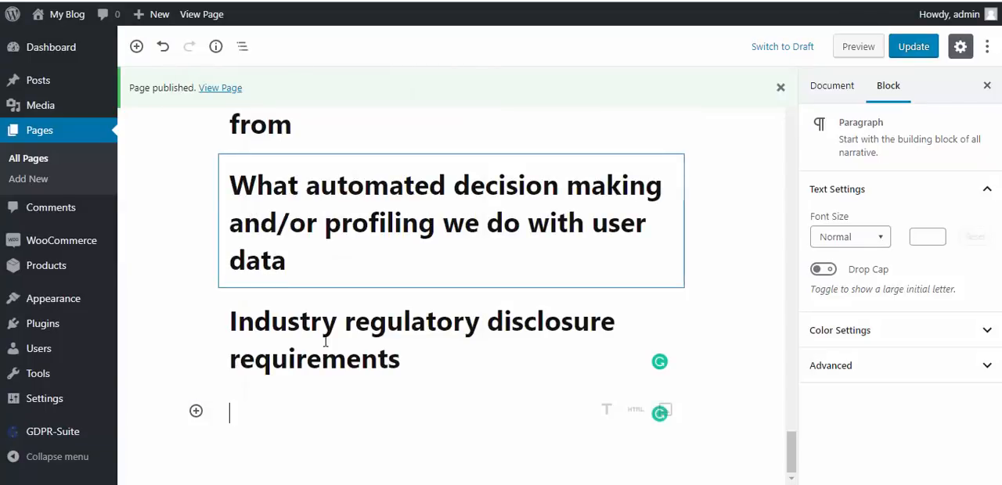
{"action": "left_click", "coordinate": [606, 410]}
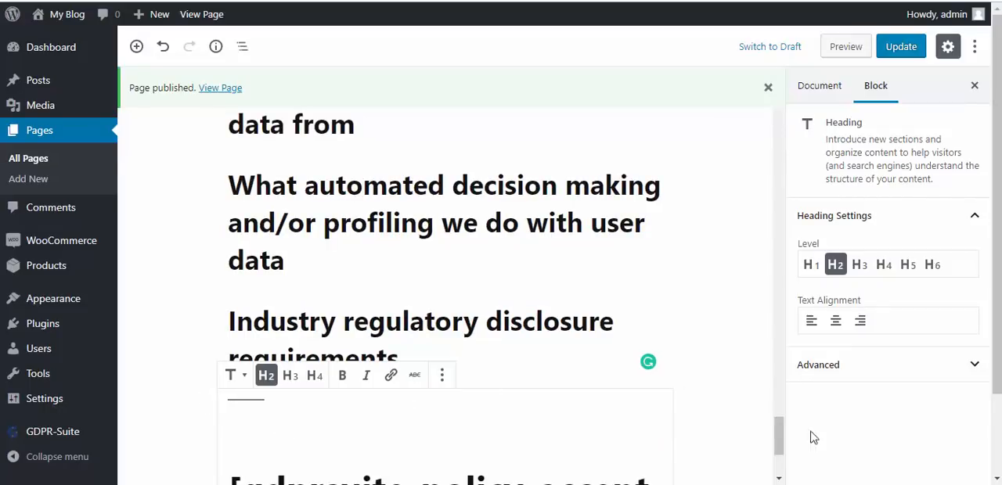
- Update the Privacy Policy page and check it on the live site down to its end
{"action": "left_click_drag", "start_coordinate": [996, 230], "coordinate": [996, 301]}
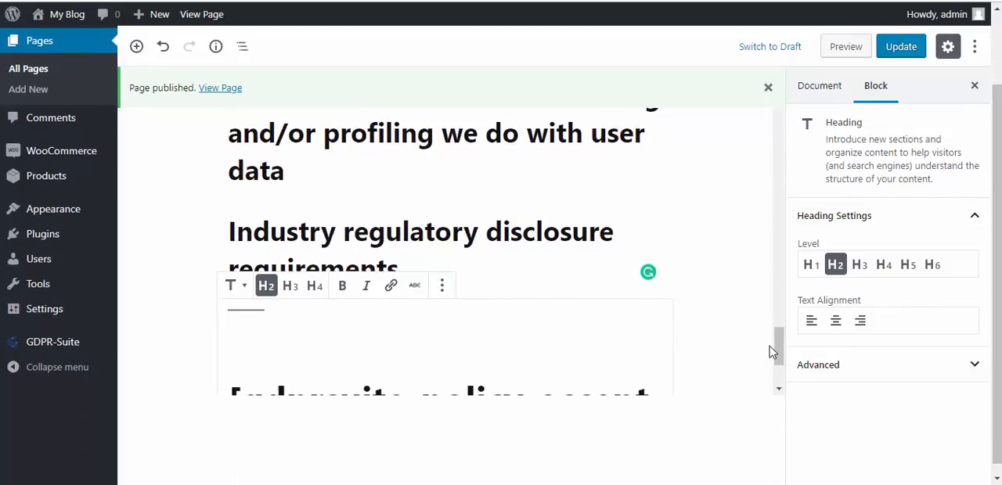
{"action": "scroll", "coordinate": [778, 344], "scroll_direction": "down", "scroll_amount": 2}
{"action": "scroll", "coordinate": [778, 380], "scroll_direction": "up", "scroll_amount": 5}
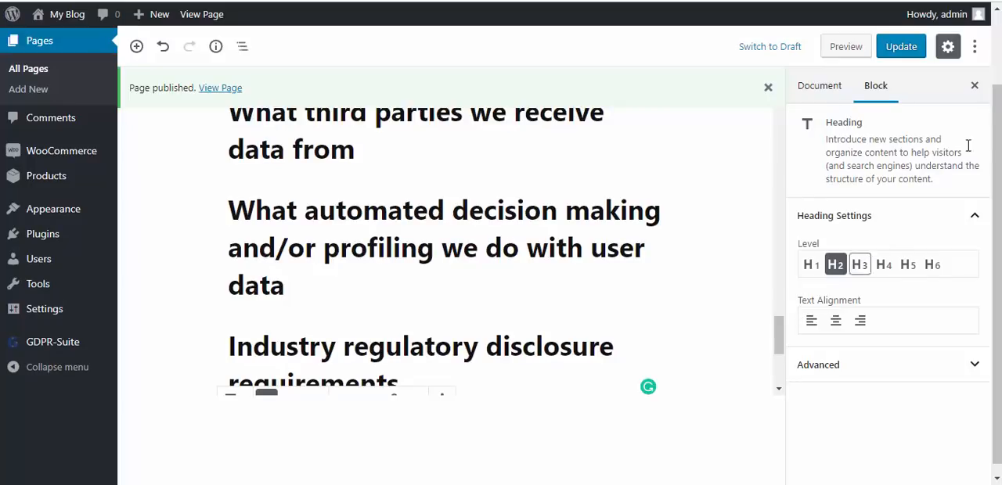
{"action": "left_click", "coordinate": [896, 53]}
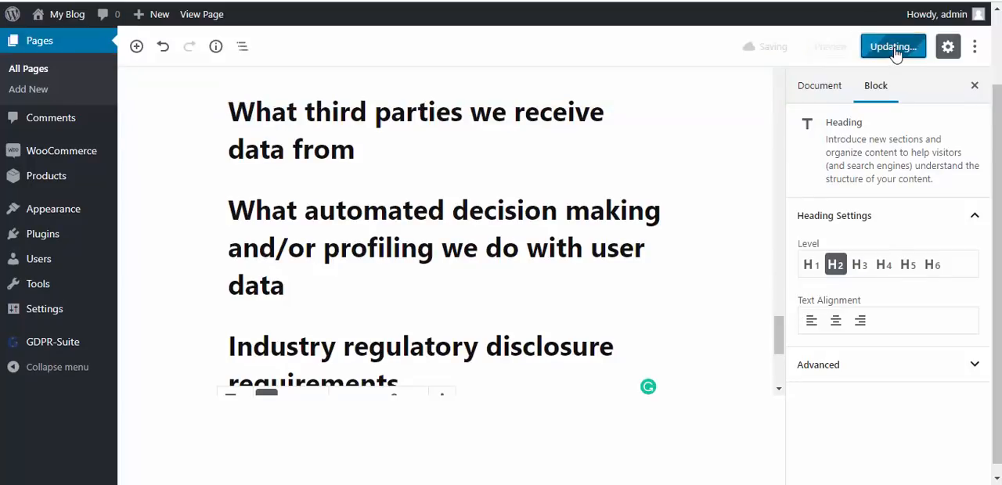
{"action": "left_click", "coordinate": [820, 52]}
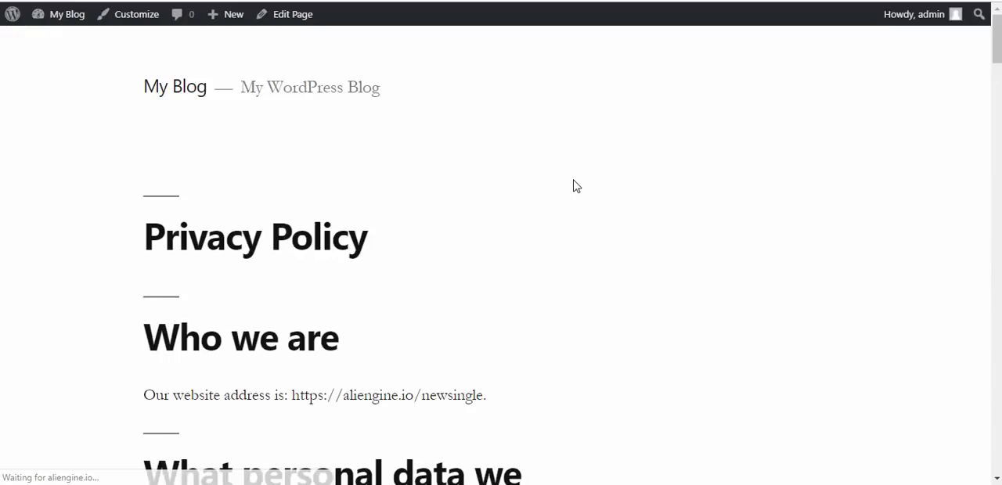
{"action": "left_click_drag", "start_coordinate": [997, 47], "coordinate": [997, 383]}
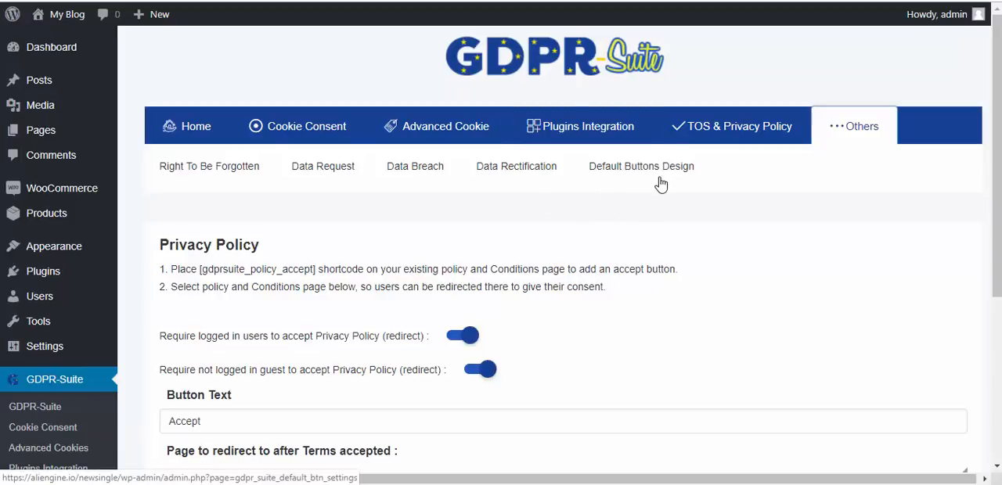
- Open the plugin's Right To Be Forgotten settings and review the options, including Enable Checkbox Consent and the requests list
{"action": "left_click", "coordinate": [215, 166]}
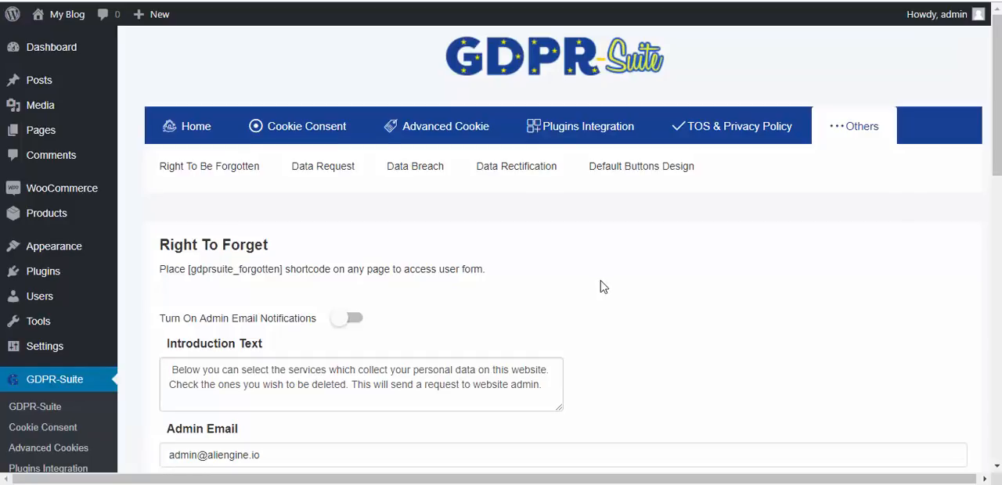
{"action": "scroll", "coordinate": [1000, 128], "scroll_direction": "down", "scroll_amount": 15}
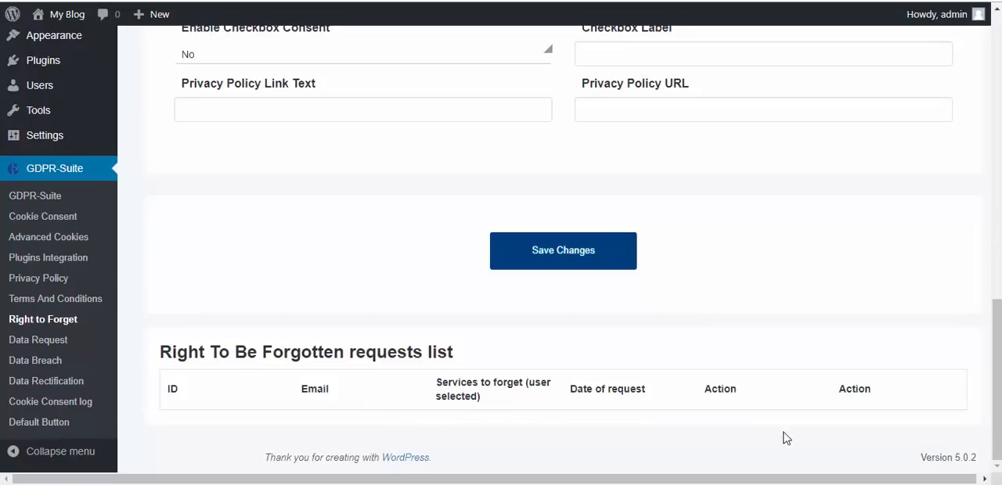
{"action": "left_click_drag", "start_coordinate": [998, 380], "coordinate": [999, 290]}
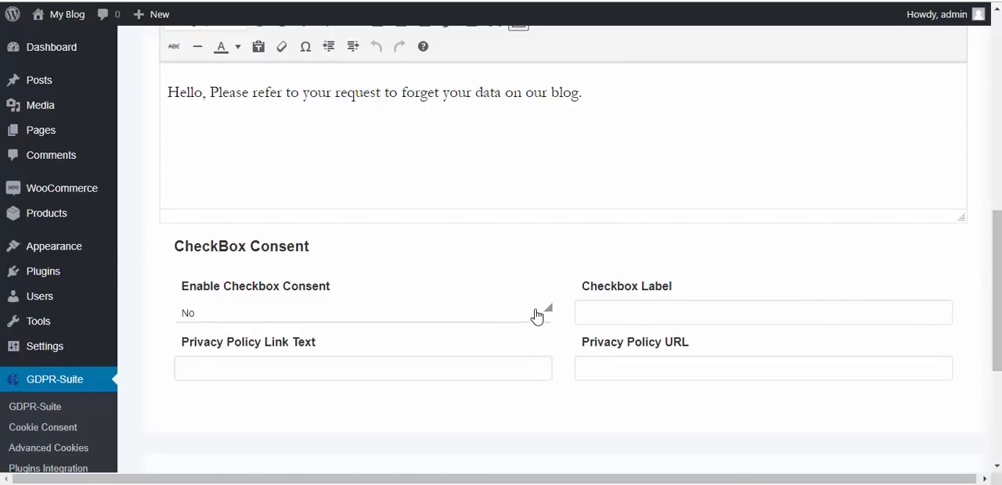
{"action": "left_click", "coordinate": [537, 315]}
{"action": "left_click", "coordinate": [459, 366]}
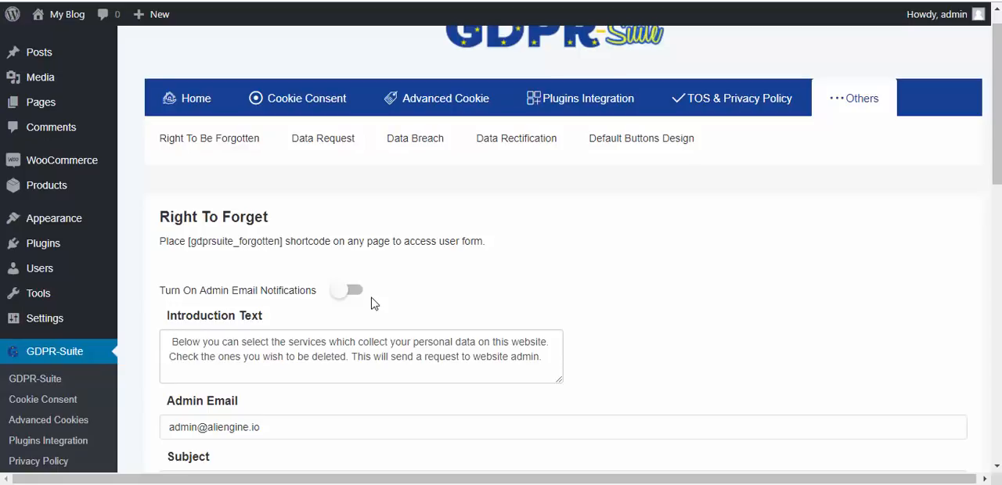
- In the Data Request settings, turn on admin email notifications and automatic sending of user requested data
{"action": "left_click", "coordinate": [331, 147]}
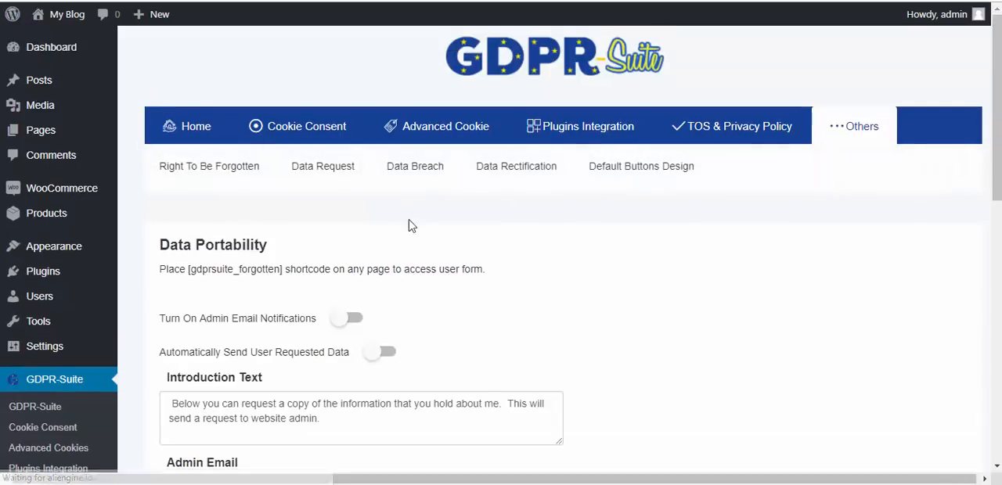
{"action": "left_click", "coordinate": [353, 318]}
{"action": "left_click", "coordinate": [390, 354]}
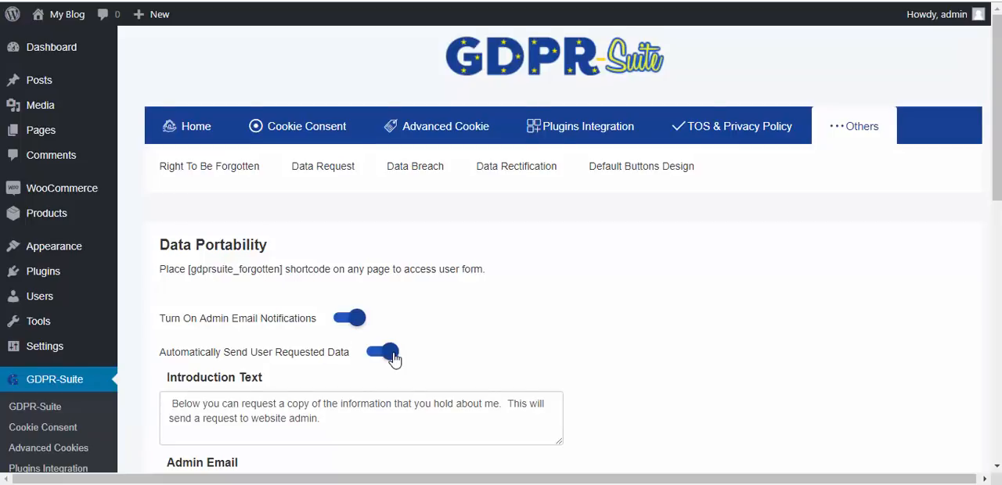
- Open the Data Breach settings and review the email message and the services user emails are collected from
{"action": "left_click", "coordinate": [413, 167]}
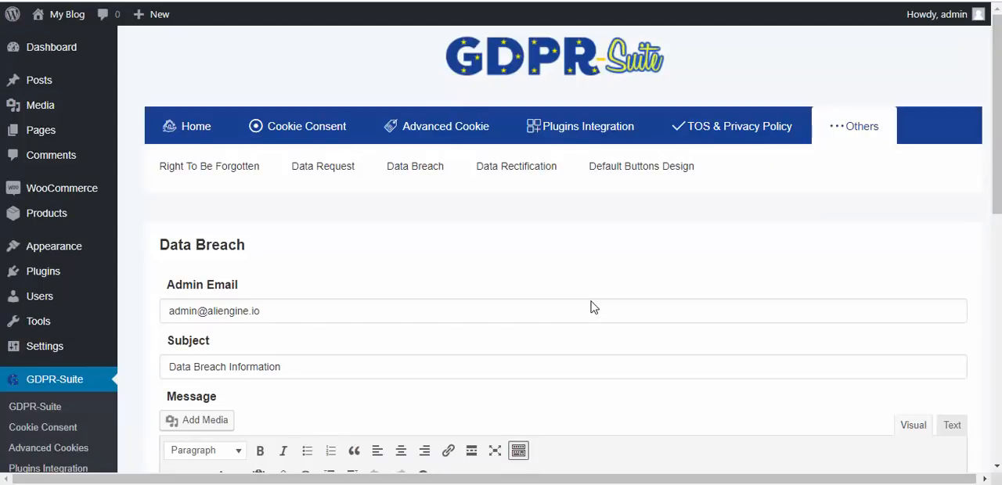
{"action": "scroll", "coordinate": [322, 308], "scroll_direction": "down", "scroll_amount": 3}
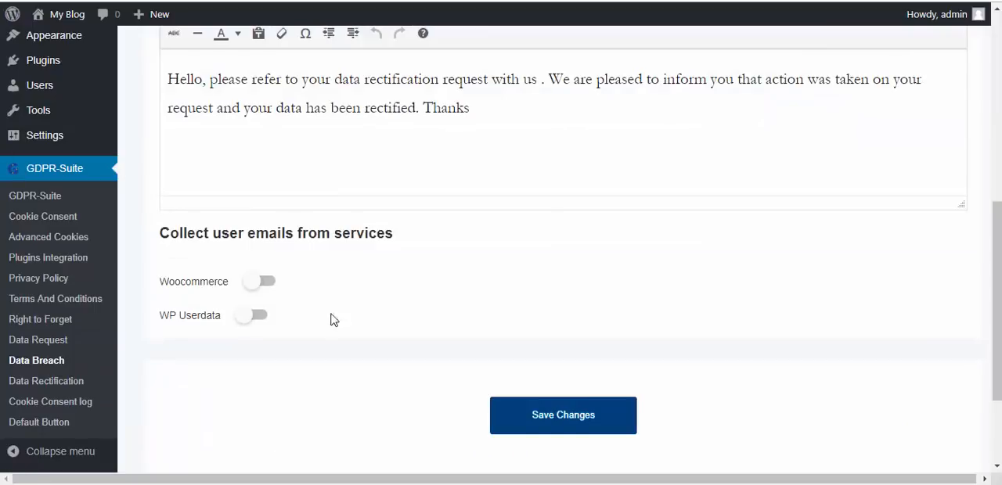
{"action": "scroll", "coordinate": [304, 301], "scroll_direction": "up", "scroll_amount": 6}
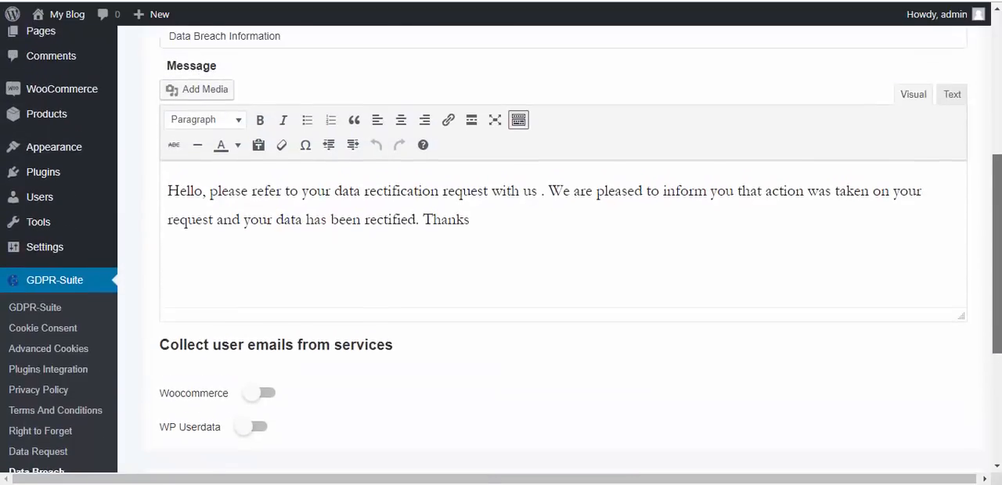
- Turn on admin email notifications in the Data Rectification settings
{"action": "left_click", "coordinate": [526, 136]}
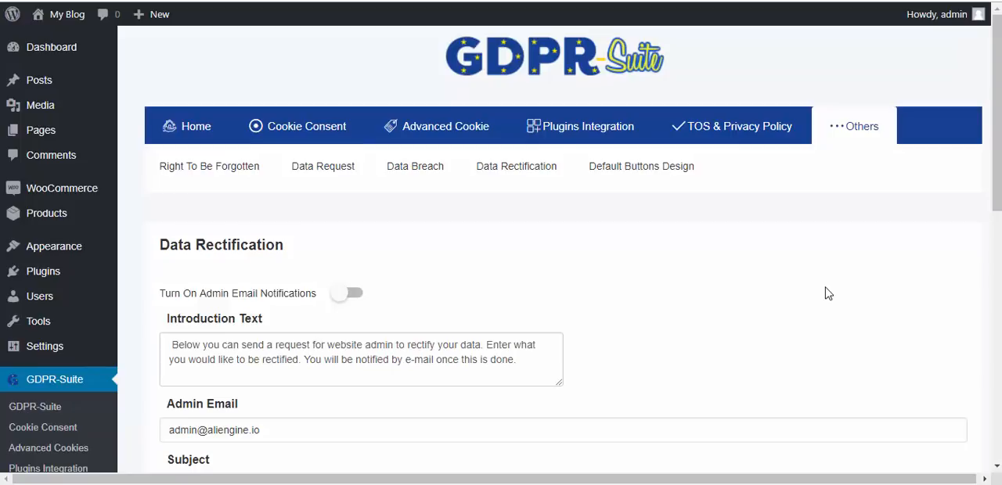
{"action": "scroll", "coordinate": [828, 293], "scroll_direction": "down", "scroll_amount": 1}
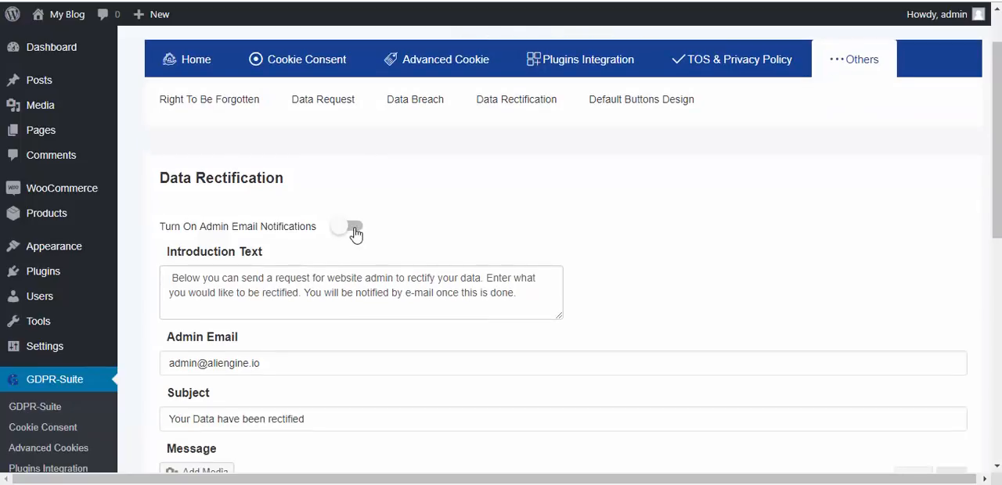
{"action": "left_click", "coordinate": [351, 228]}
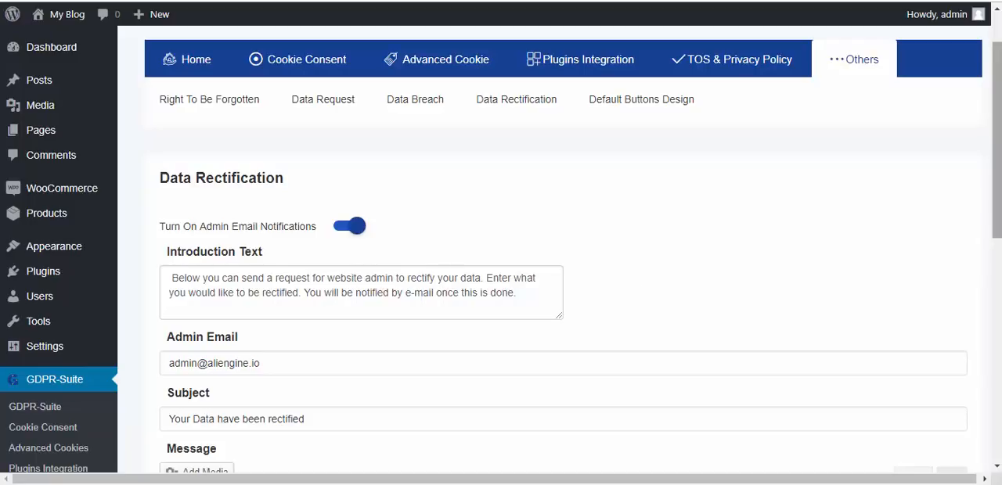
- Copy the [gdprsuite_forgotten] shortcode from the Right To Be Forgotten settings
{"action": "left_click", "coordinate": [224, 99]}
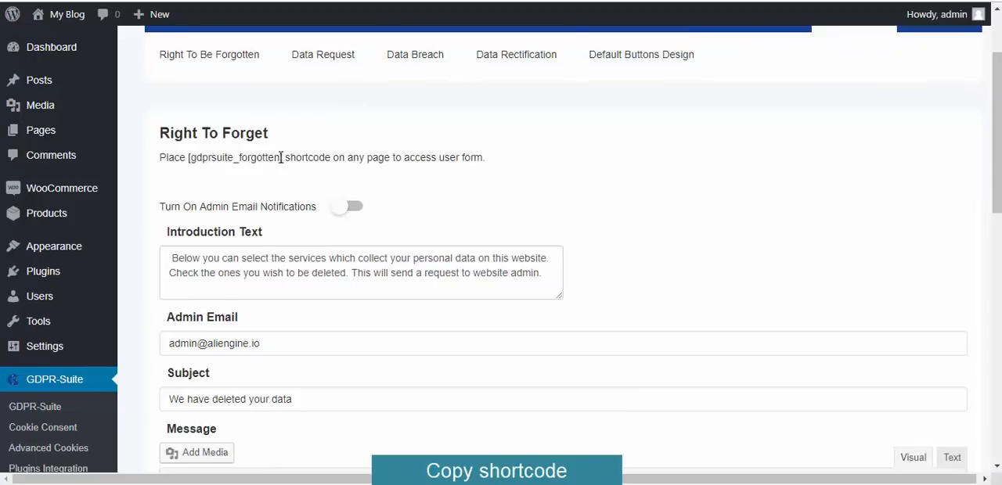
{"action": "left_click_drag", "start_coordinate": [282, 157], "coordinate": [188, 157]}
{"action": "key", "text": "ctrl+c"}
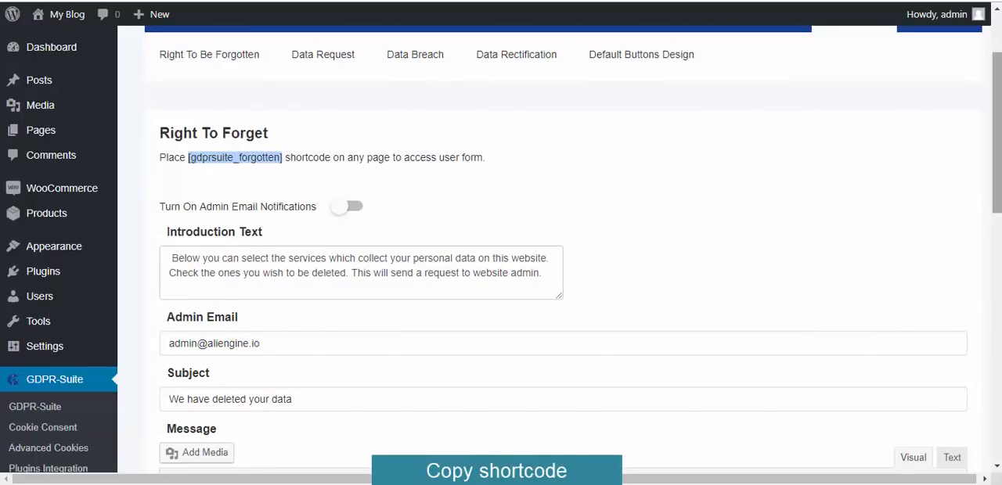
{"action": "left_click_drag", "start_coordinate": [996, 142], "coordinate": [996, 103]}
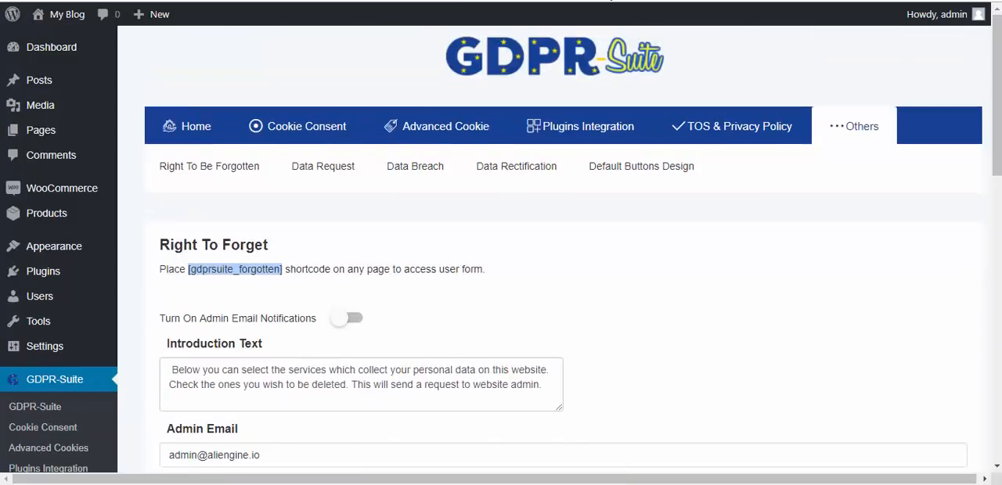
- Create a new page titled "Access Your Data" with the [gdprsuite_forgotten] shortcode as its content
{"action": "mouse_move", "coordinate": [112, 133]}
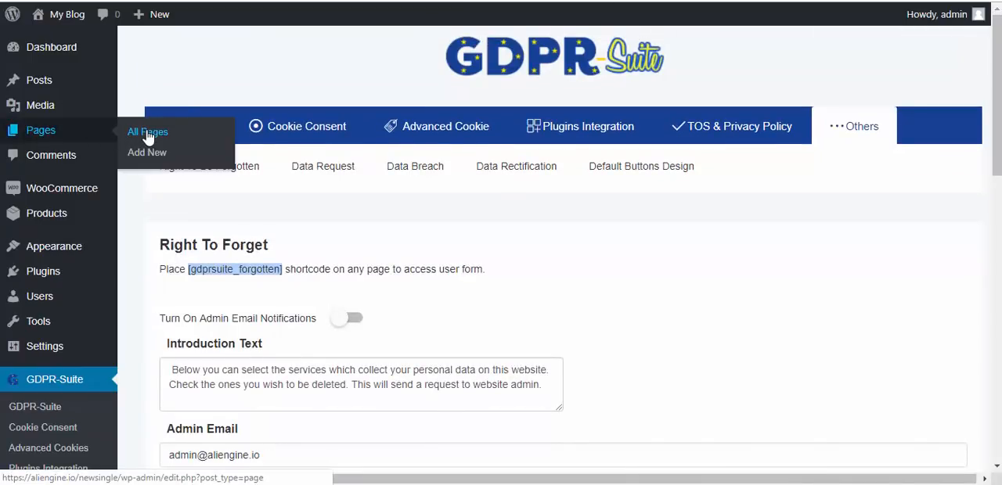
{"action": "left_click", "coordinate": [147, 133]}
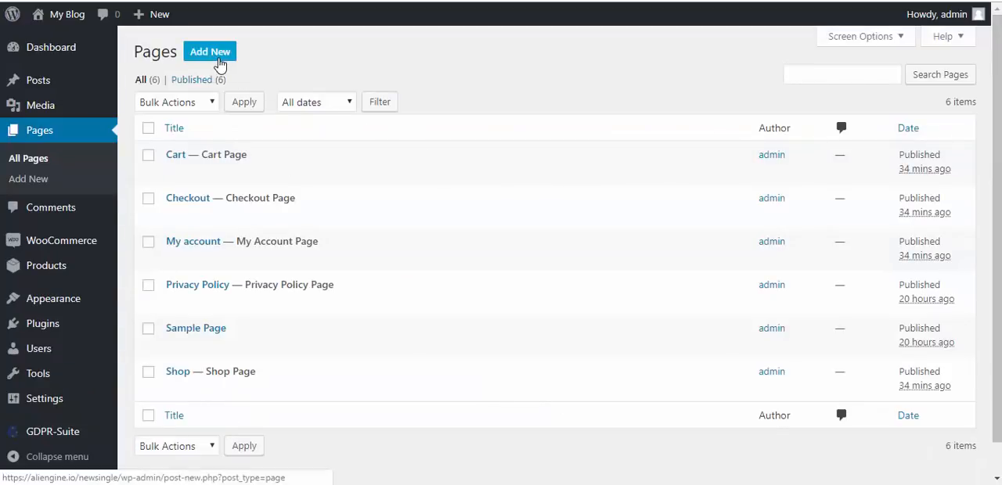
{"action": "left_click", "coordinate": [220, 65]}
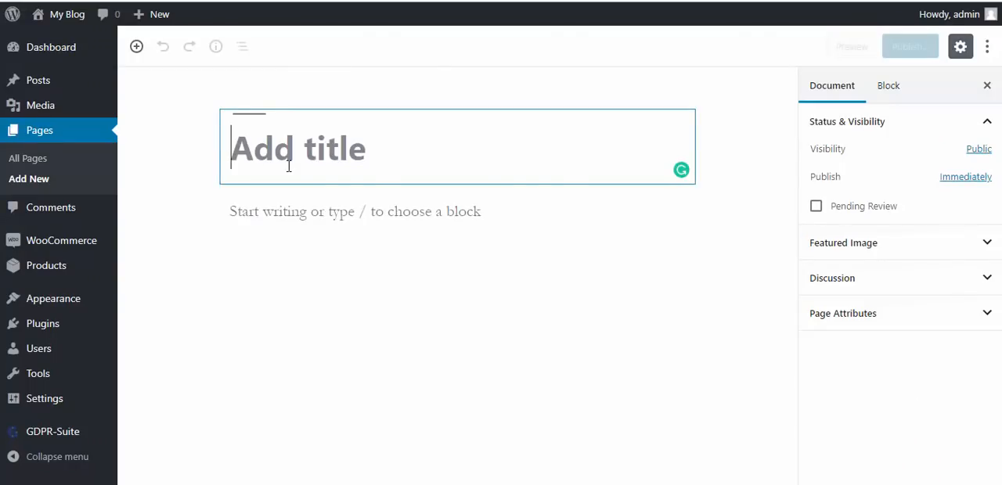
{"action": "type", "text": "Access "}
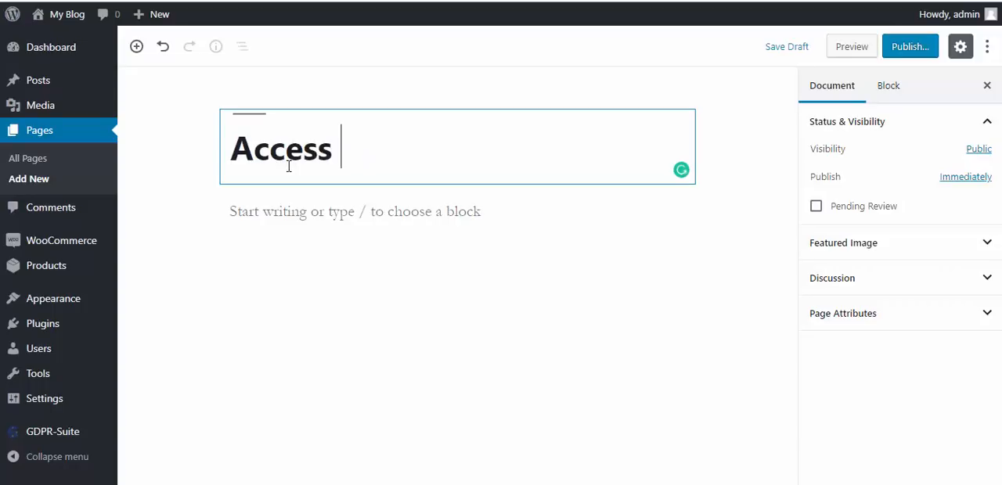
{"action": "type", "text": "Your Data"}
{"action": "left_click", "coordinate": [282, 213]}
{"action": "key", "text": "ctrl+v"}
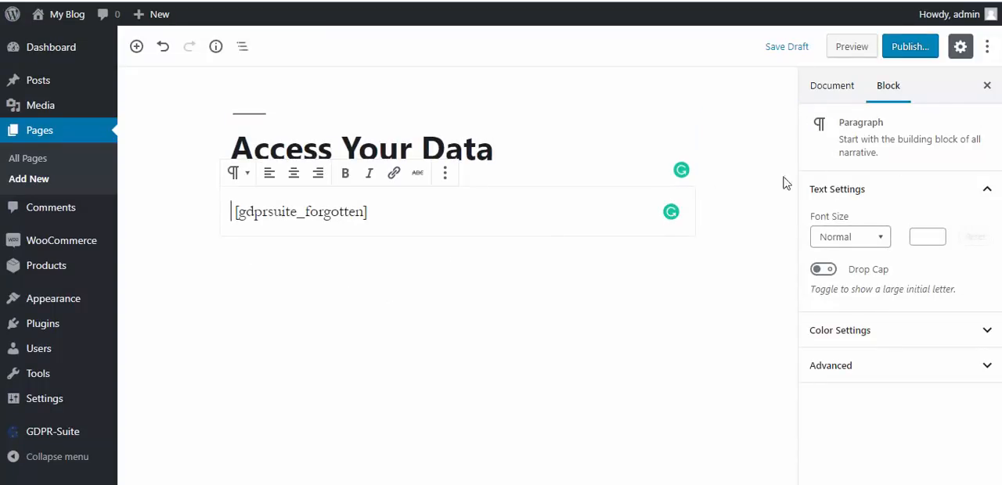
- Publish the Access Your Data page and look over its Personal Data Access form on the live site
{"action": "left_click", "coordinate": [908, 49]}
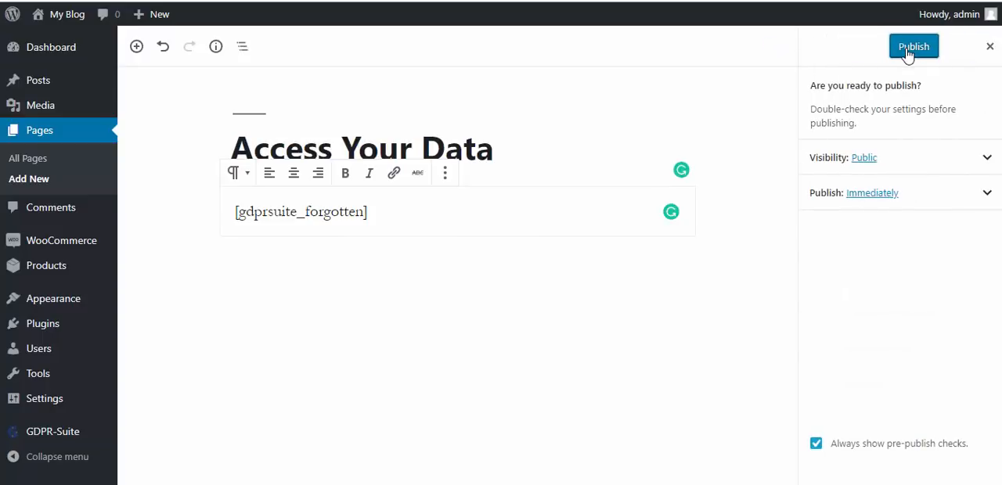
{"action": "left_click", "coordinate": [907, 49]}
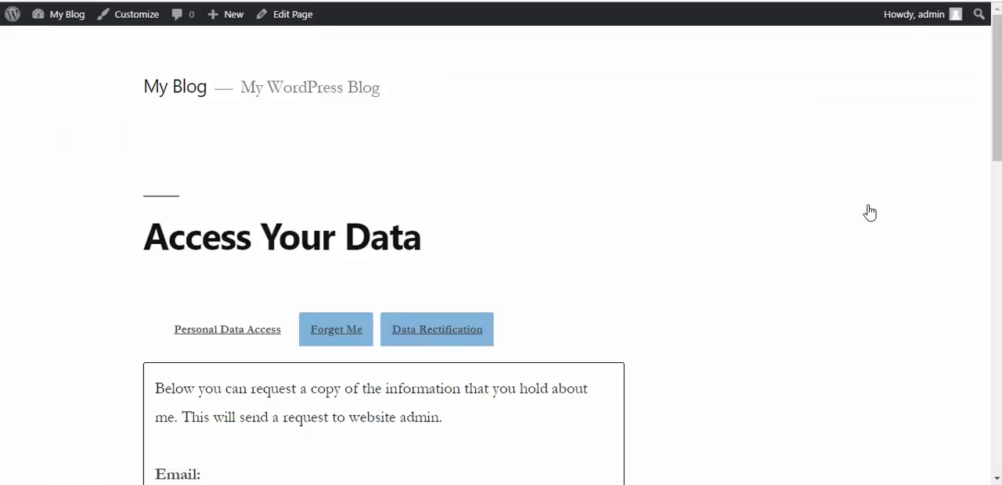
{"action": "scroll", "coordinate": [501, 250], "scroll_direction": "down", "scroll_amount": 3}
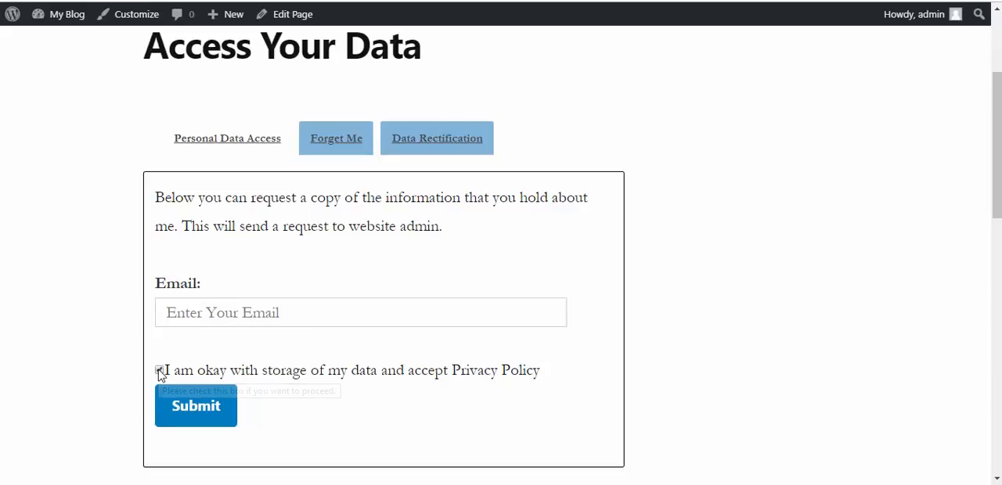
- In the live page's Forget Me form, select WooCommerce, WP Comments, WordPress Posts and WP User data for deletion
{"action": "left_click", "coordinate": [338, 150]}
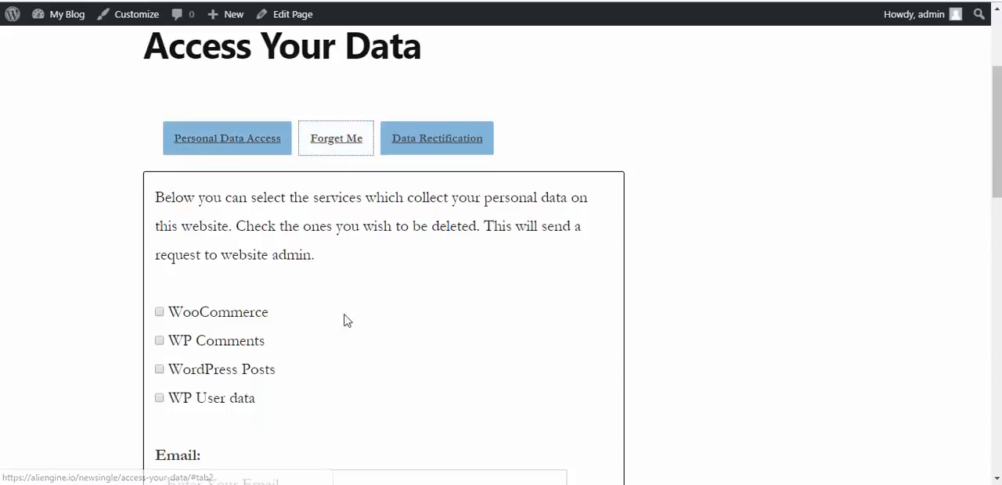
{"action": "left_click", "coordinate": [158, 314]}
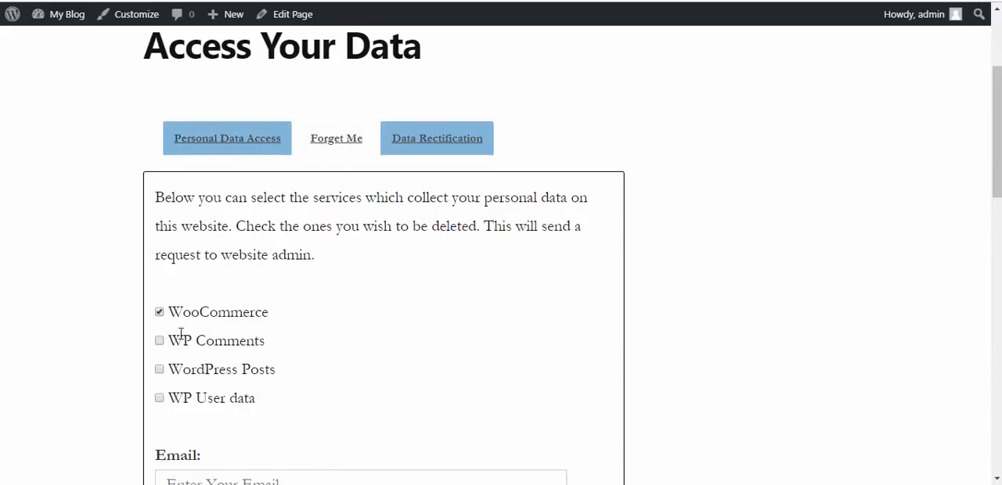
{"action": "left_click", "coordinate": [158, 340]}
{"action": "left_click", "coordinate": [159, 370]}
{"action": "left_click_drag", "start_coordinate": [999, 182], "coordinate": [978, 226]}
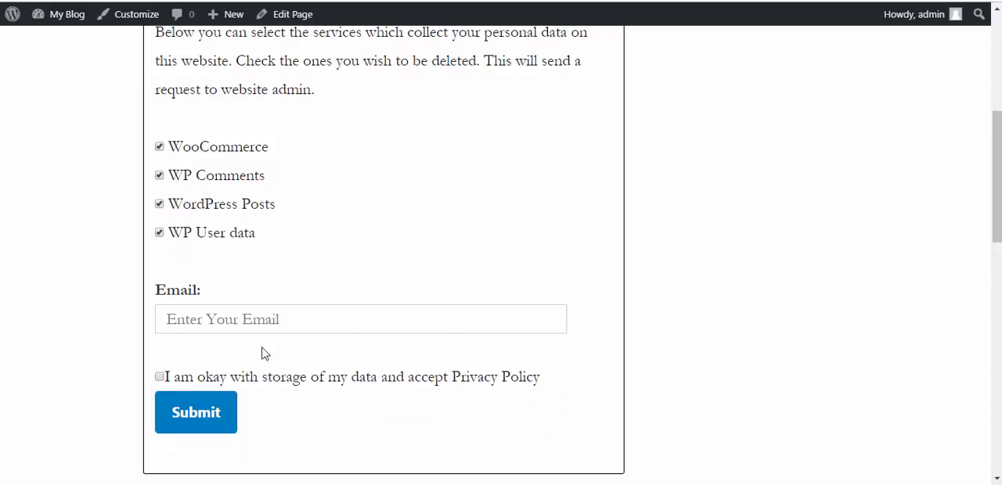
- Open the live page's Data Rectification form and look over its Current Data, Rectify Data, Email and privacy policy consent fields
{"action": "left_click", "coordinate": [196, 413]}
{"action": "scroll", "coordinate": [376, 235], "scroll_direction": "up", "scroll_amount": 2}
{"action": "left_click", "coordinate": [440, 139]}
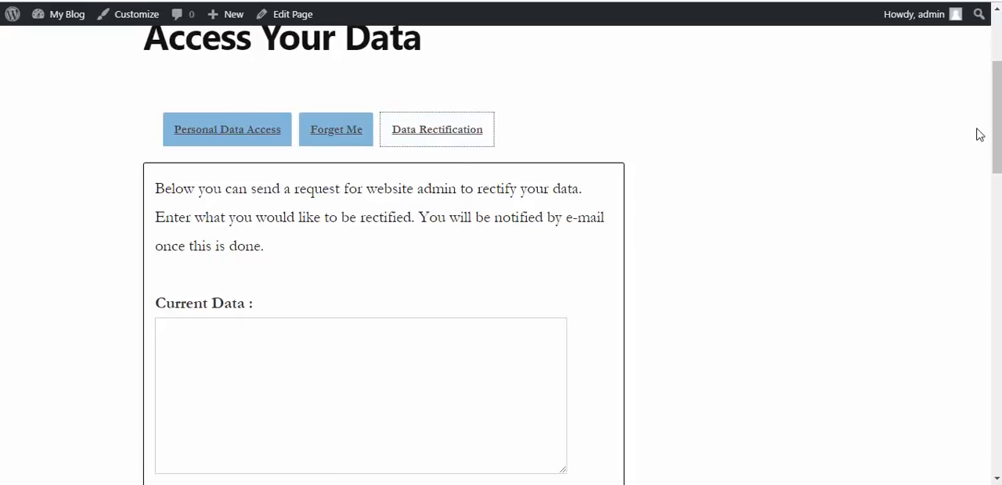
{"action": "left_click_drag", "start_coordinate": [999, 120], "coordinate": [999, 139]}
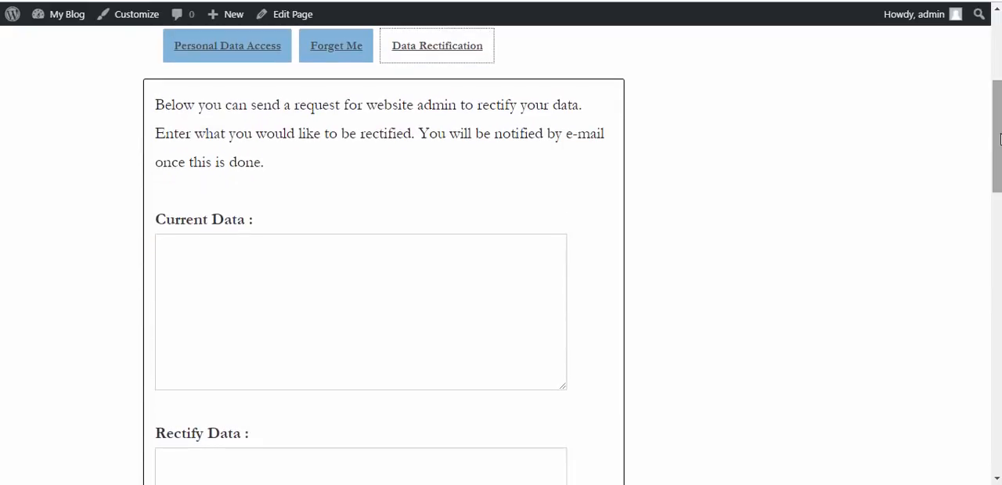
{"action": "left_click", "coordinate": [329, 296]}
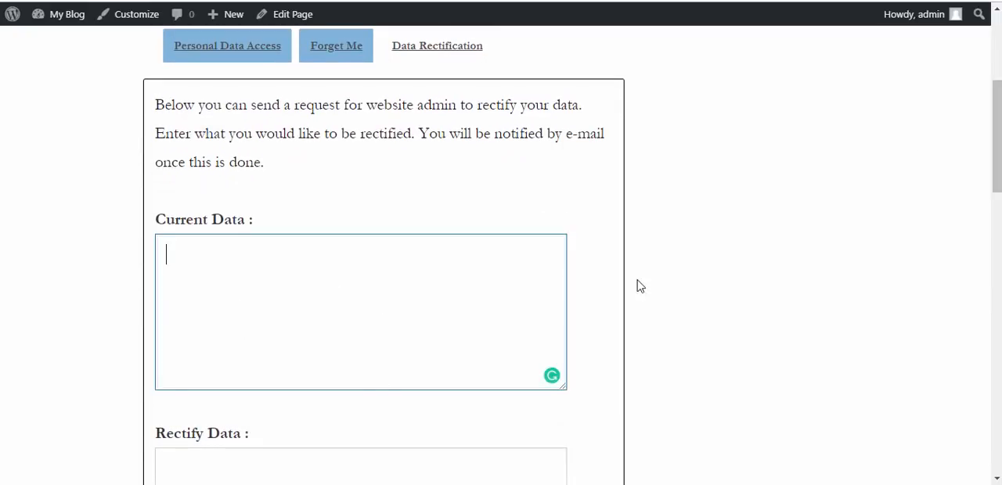
{"action": "scroll", "coordinate": [206, 368], "scroll_direction": "down", "scroll_amount": 2}
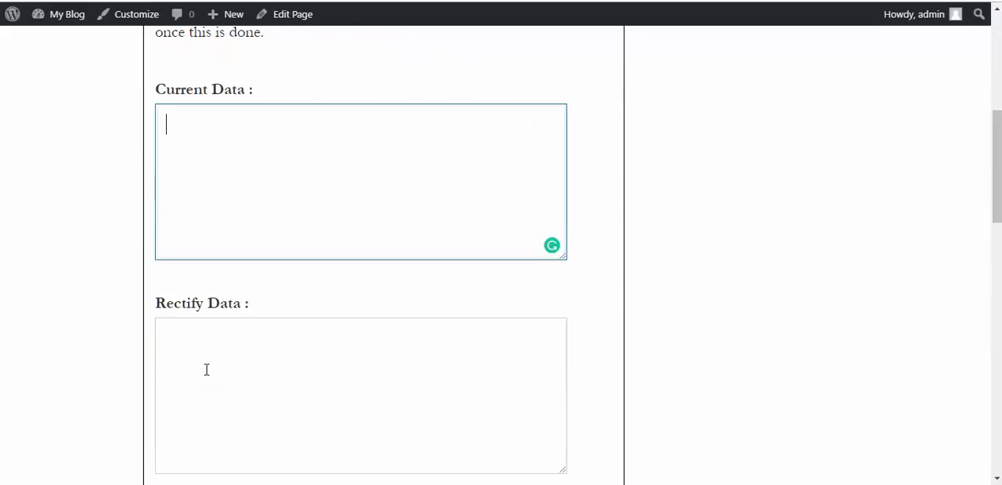
{"action": "left_click_drag", "start_coordinate": [1000, 199], "coordinate": [1000, 254]}
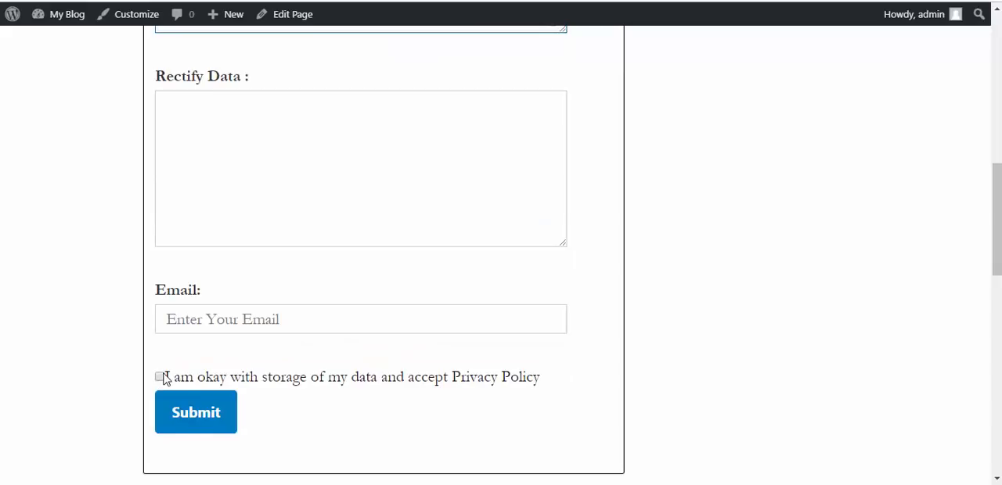
{"action": "left_click_drag", "start_coordinate": [998, 235], "coordinate": [997, 95]}
- Return to the WordPress admin dashboard and open GDPR-Suite's Cookie Consent log
{"action": "mouse_move", "coordinate": [58, 18]}
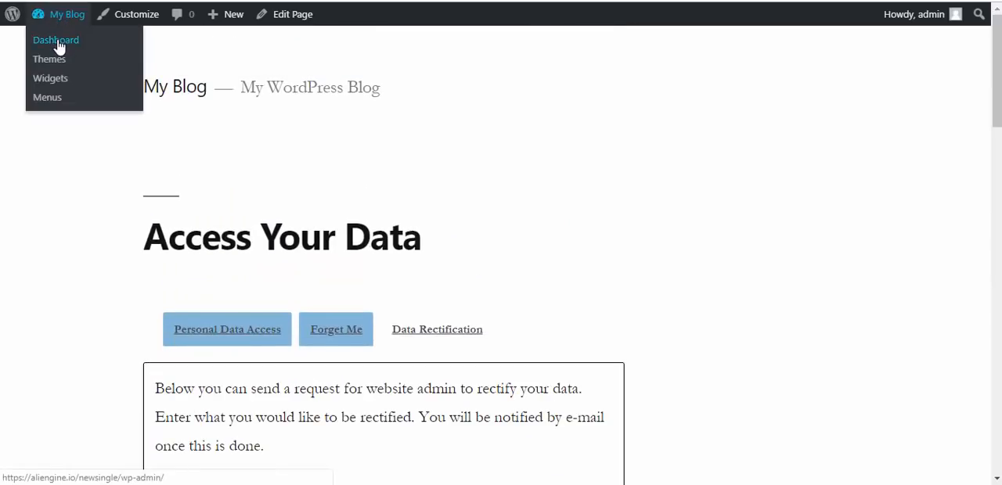
{"action": "left_click", "coordinate": [59, 46]}
{"action": "mouse_move", "coordinate": [63, 438]}
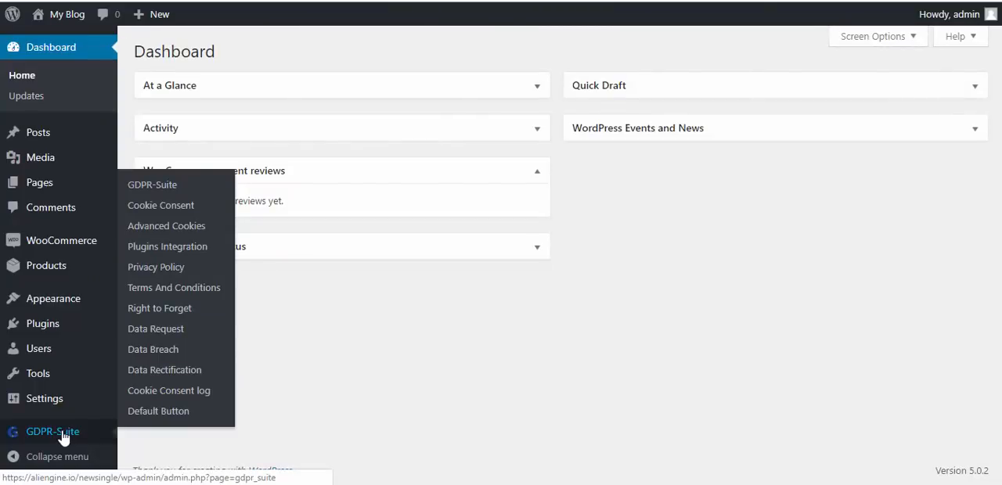
{"action": "left_click", "coordinate": [173, 398]}
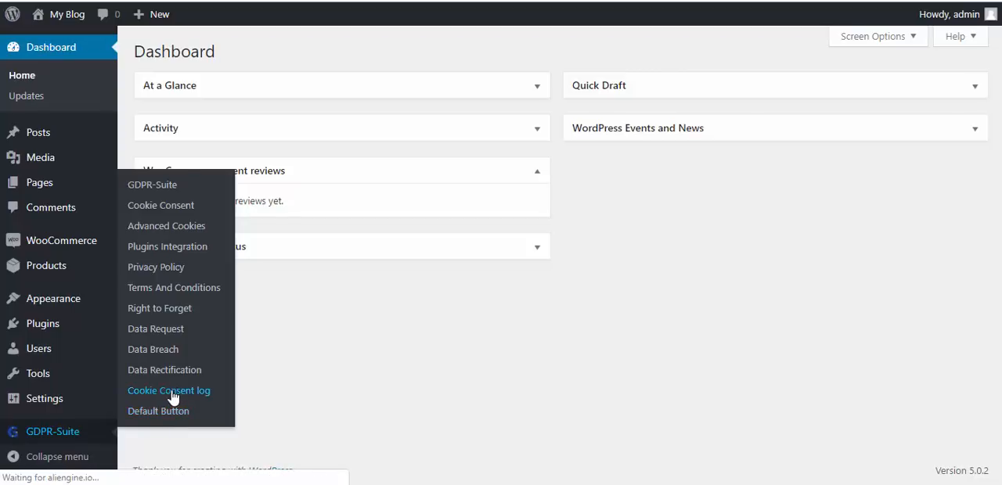